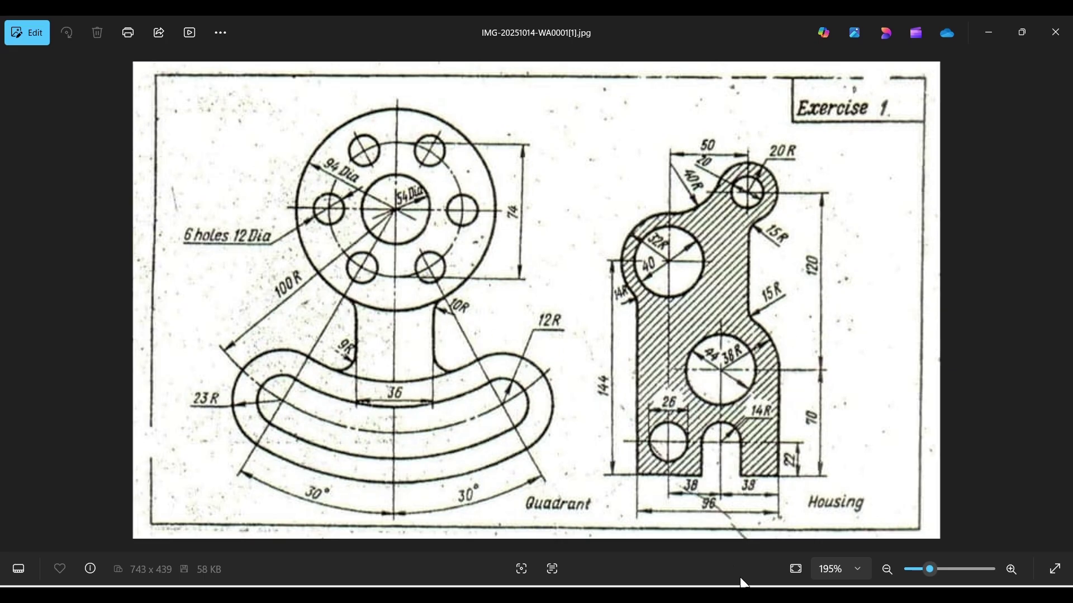
Switch to Creo Parametric and create a new file of type Sketch with the default name.
click(708, 579)
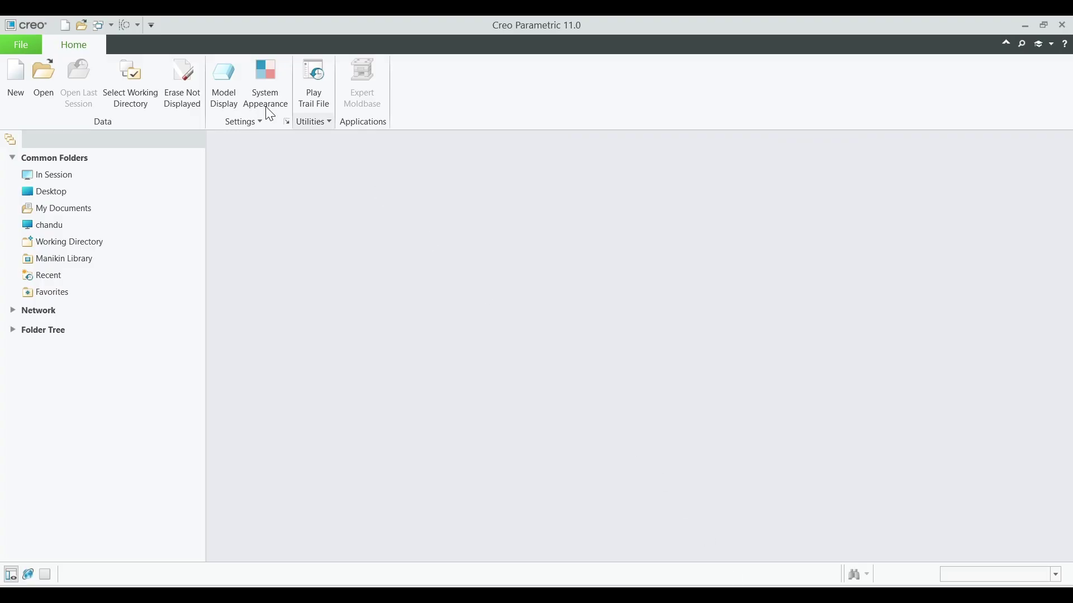
click(21, 82)
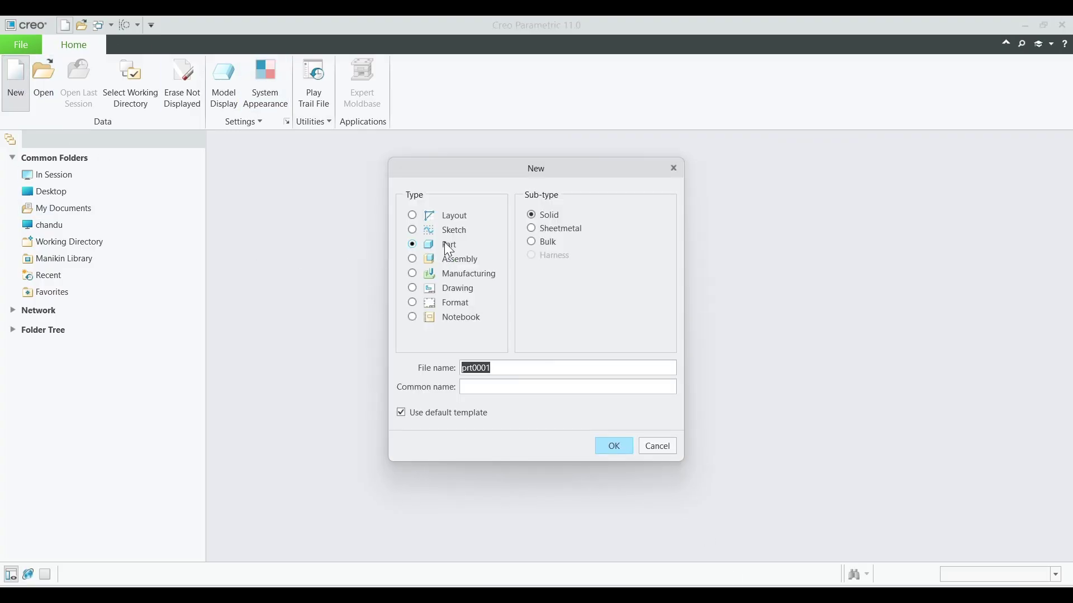
click(424, 230)
click(620, 447)
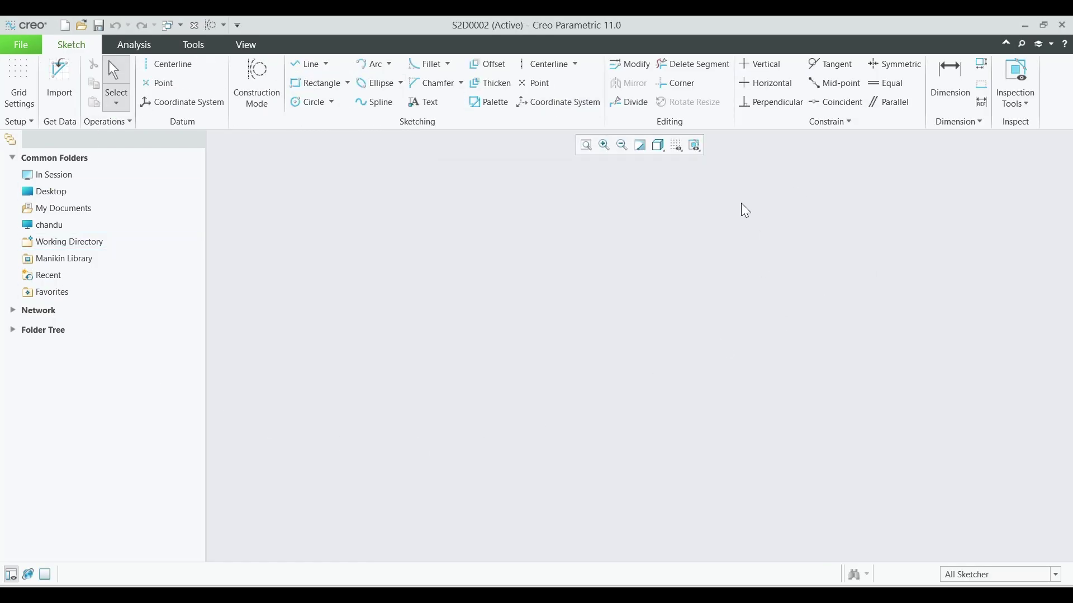
Check the reference drawing in the image viewer, and sketch a vertical and a horizontal centerline crossing in Creo's empty sketch.
click(705, 596)
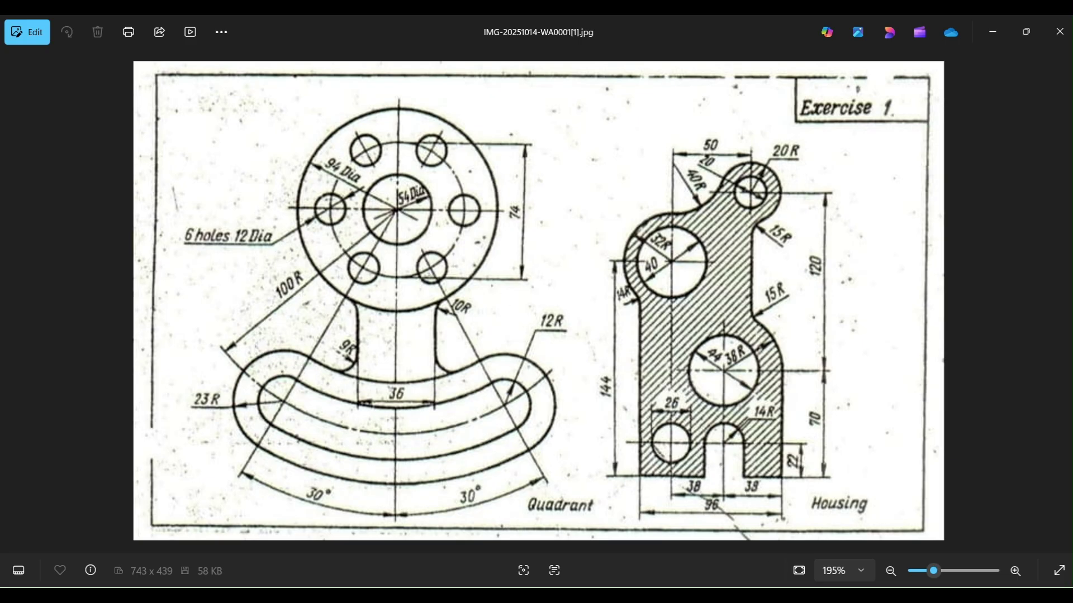
mouse_move(757, 593)
click(744, 539)
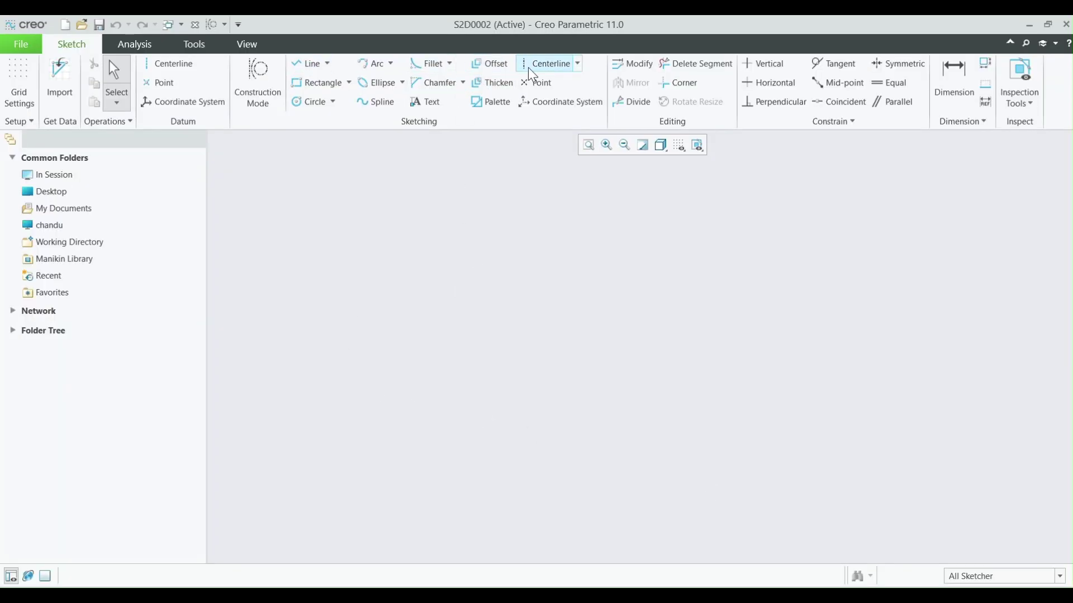
click(545, 64)
middle_click(600, 350)
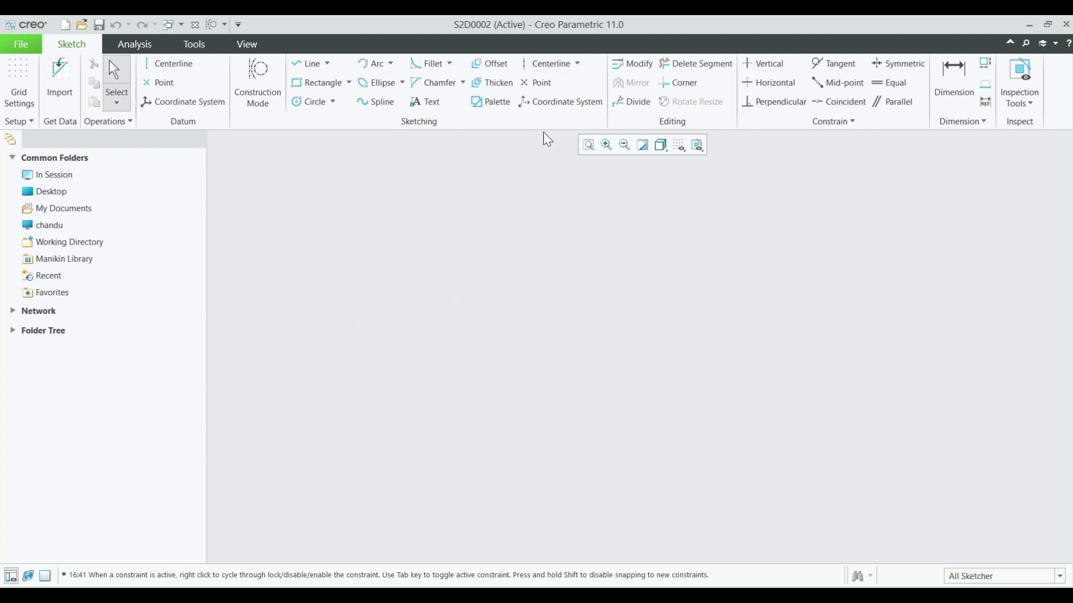
click(541, 68)
click(628, 336)
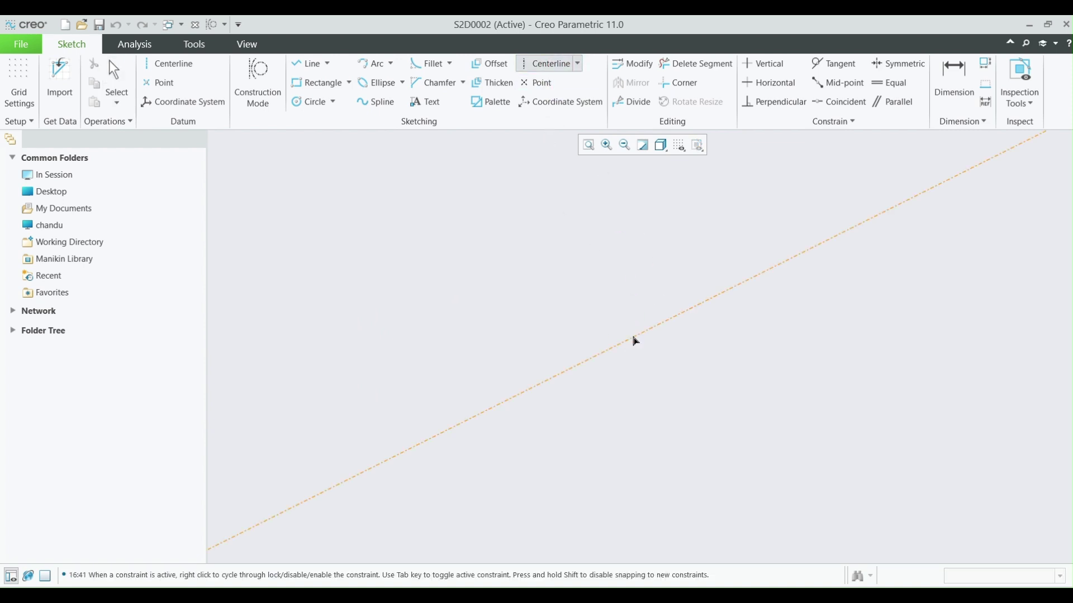
middle_click(634, 334)
click(632, 281)
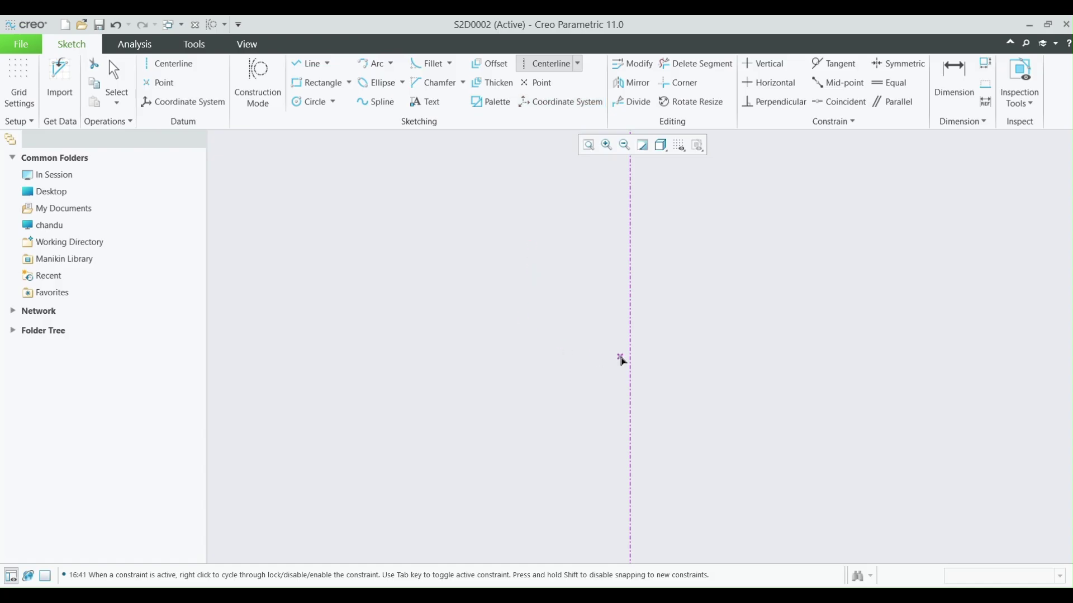
click(637, 339)
click(701, 338)
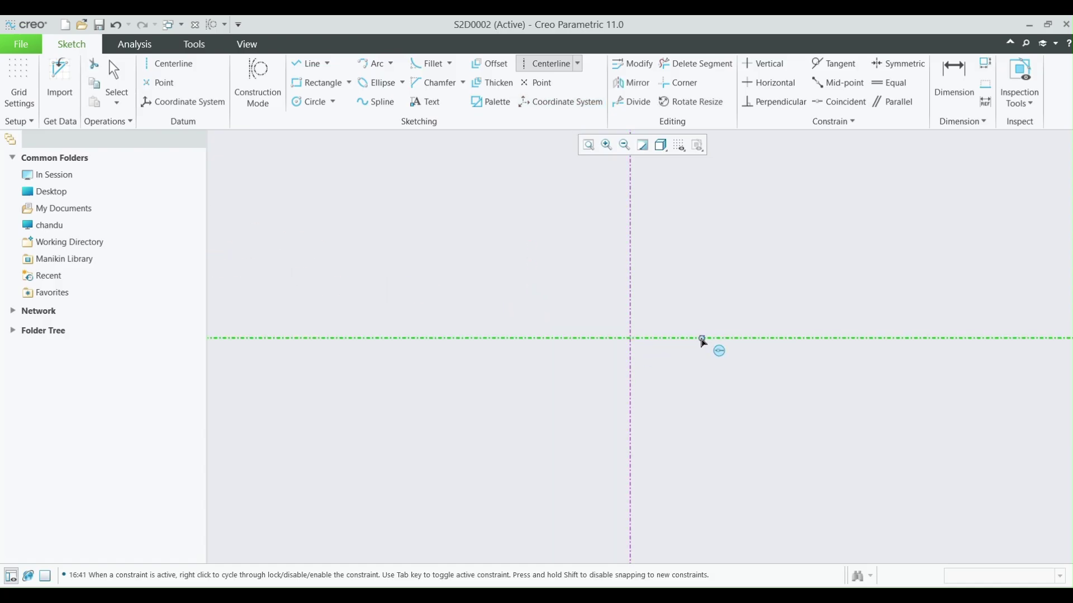
Sketch two concentric circles centred on the centerline intersection, with diameters of about 11.8 and 6.9.
click(306, 101)
click(631, 338)
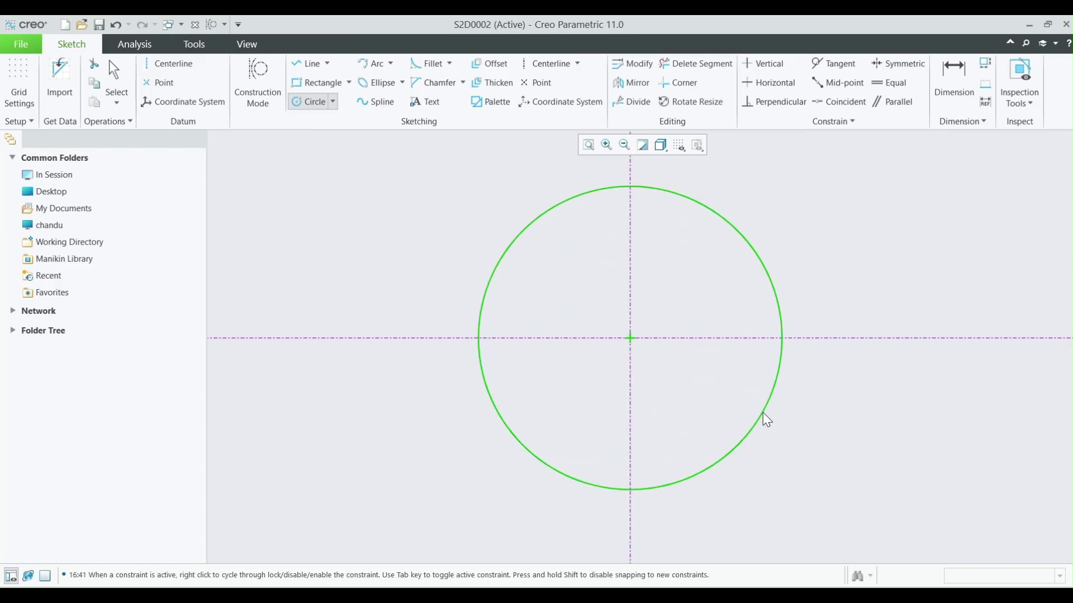
click(761, 419)
click(632, 340)
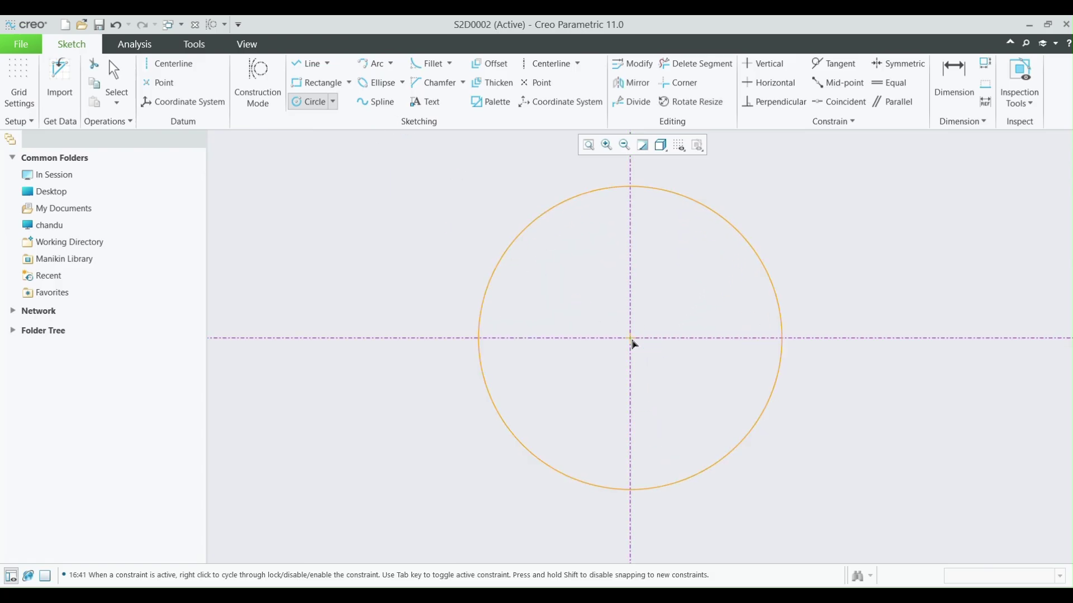
click(706, 391)
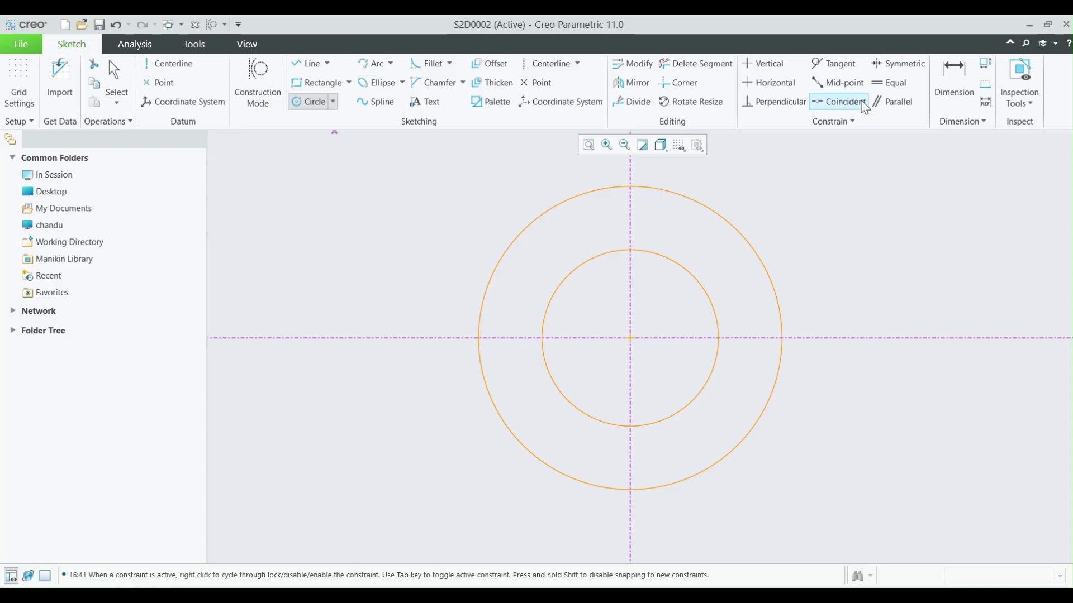
Set the outer circle's diameter to 94 and the inner circle's diameter to 54.
click(942, 97)
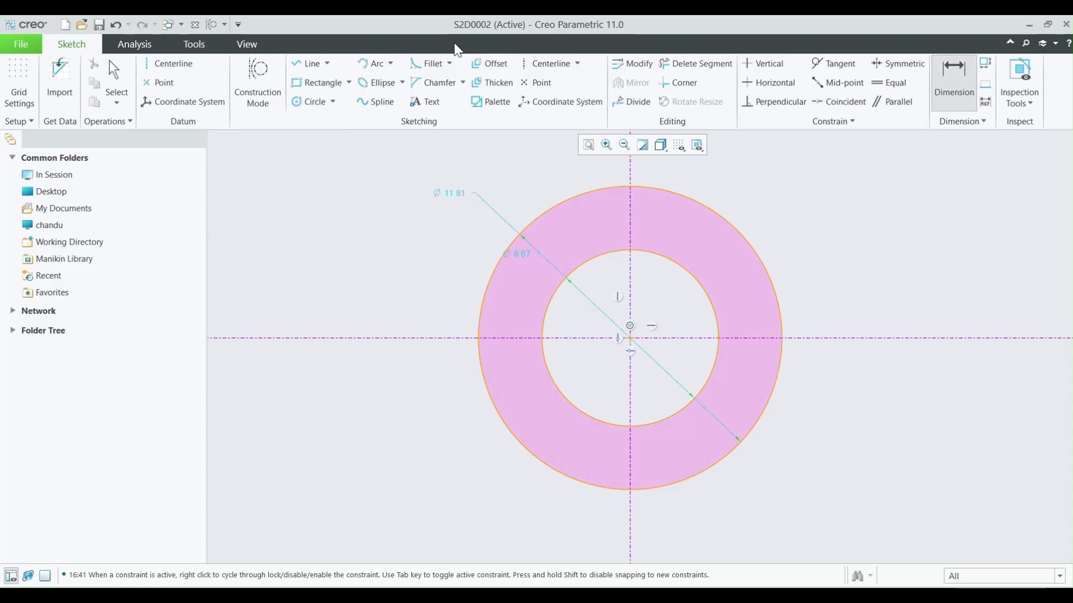
double_click(450, 194)
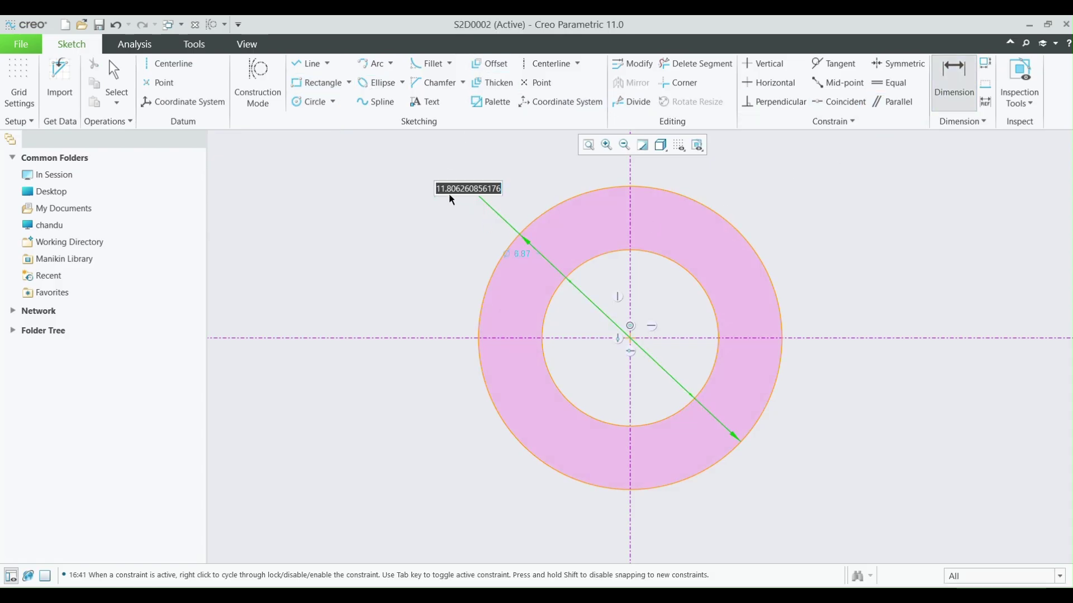
text(40)
key(Return)
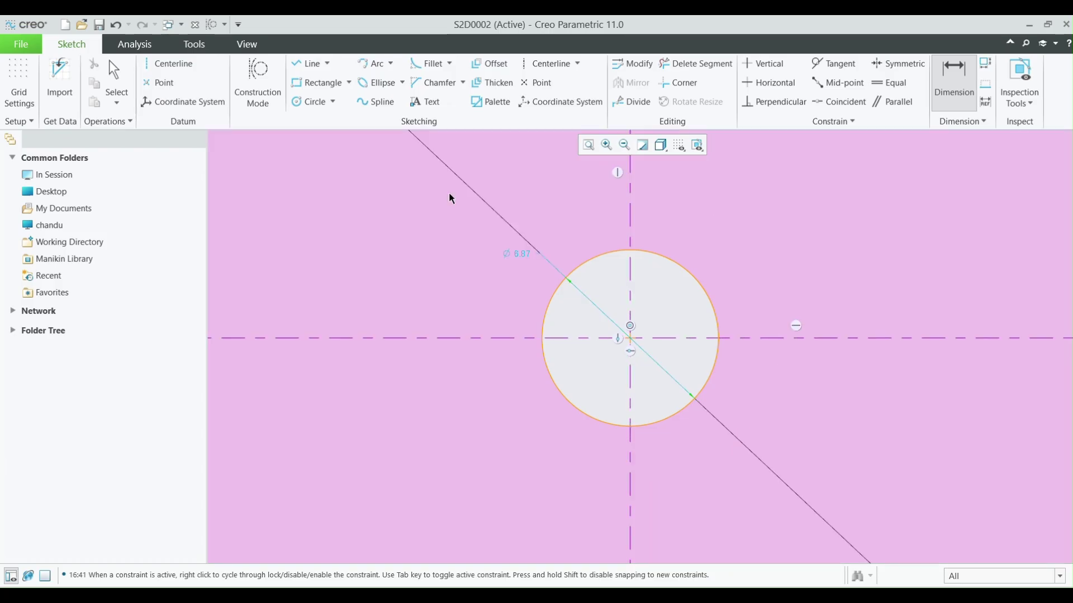
double_click(518, 254)
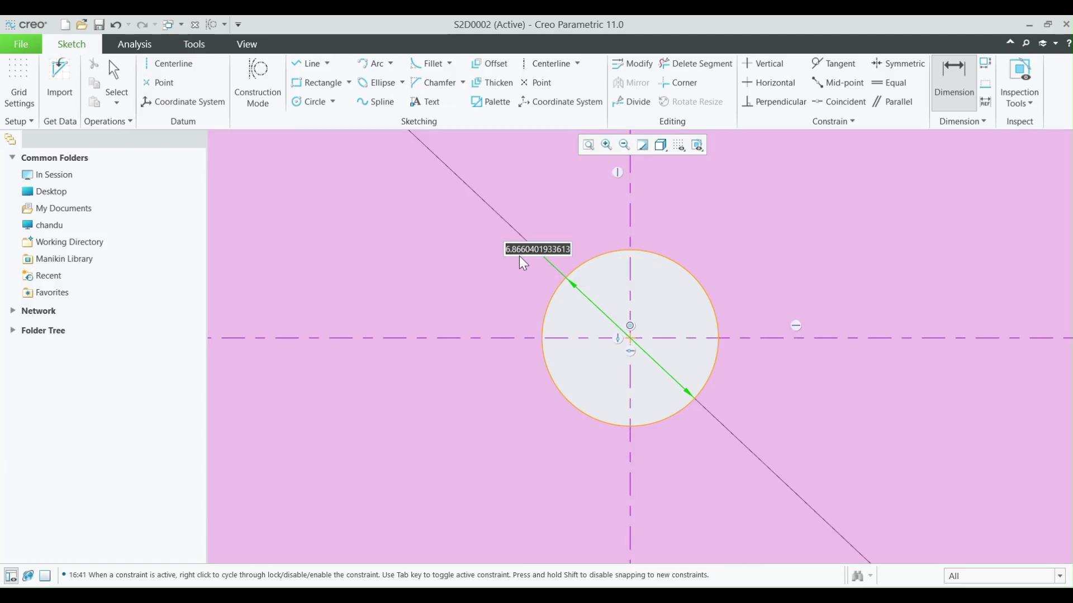
text(54)
key(Return)
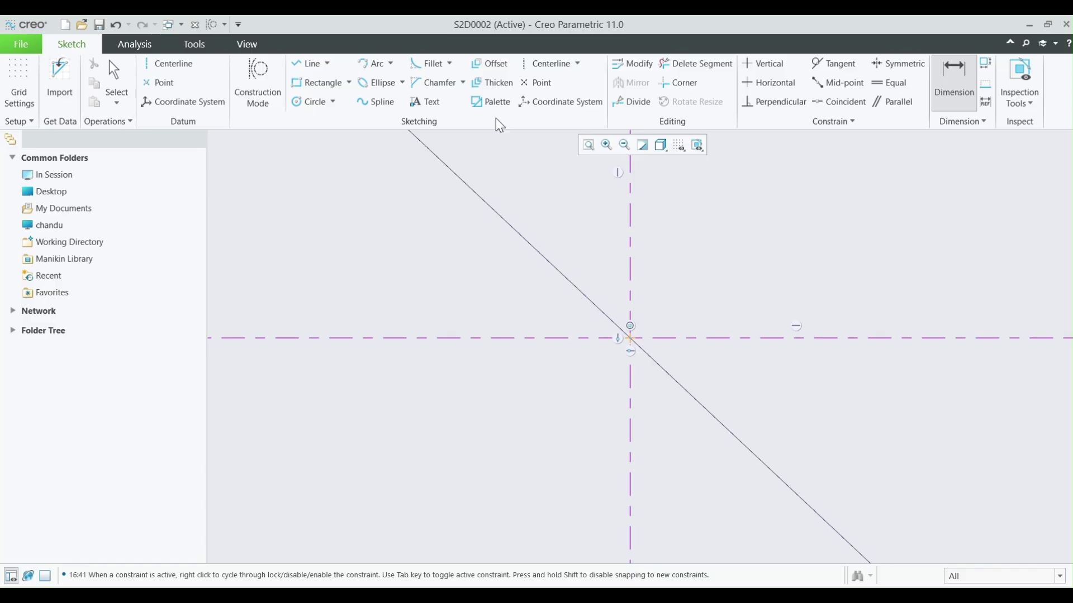
In construction mode, sketch a center-and-ends arc of about 157 radius below the circles, centred on their common center.
scroll(543, 238, up, 8)
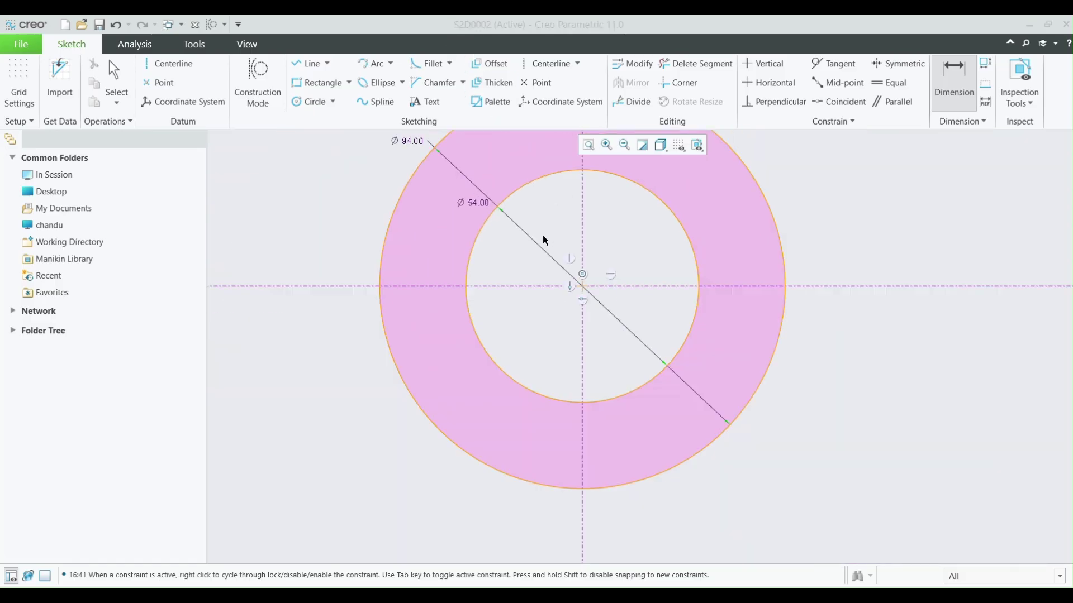
scroll(544, 236, up, 4)
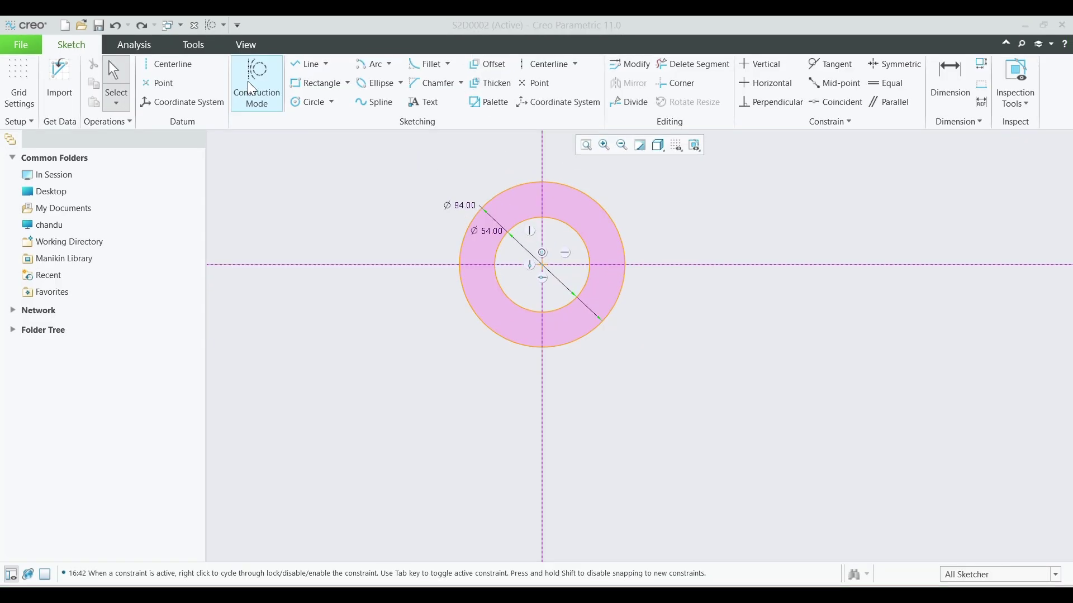
click(389, 64)
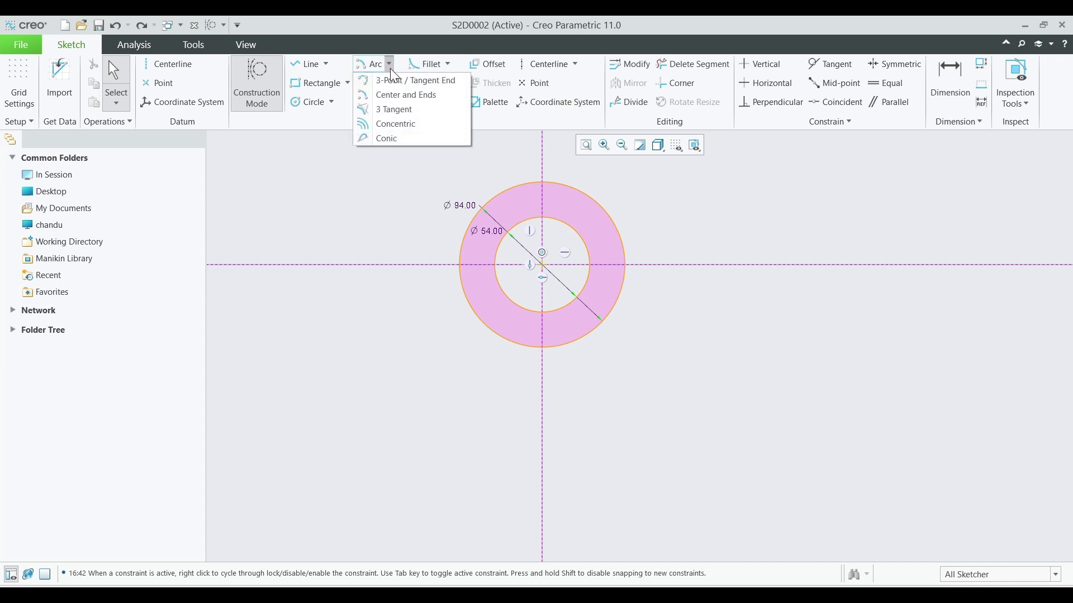
click(397, 95)
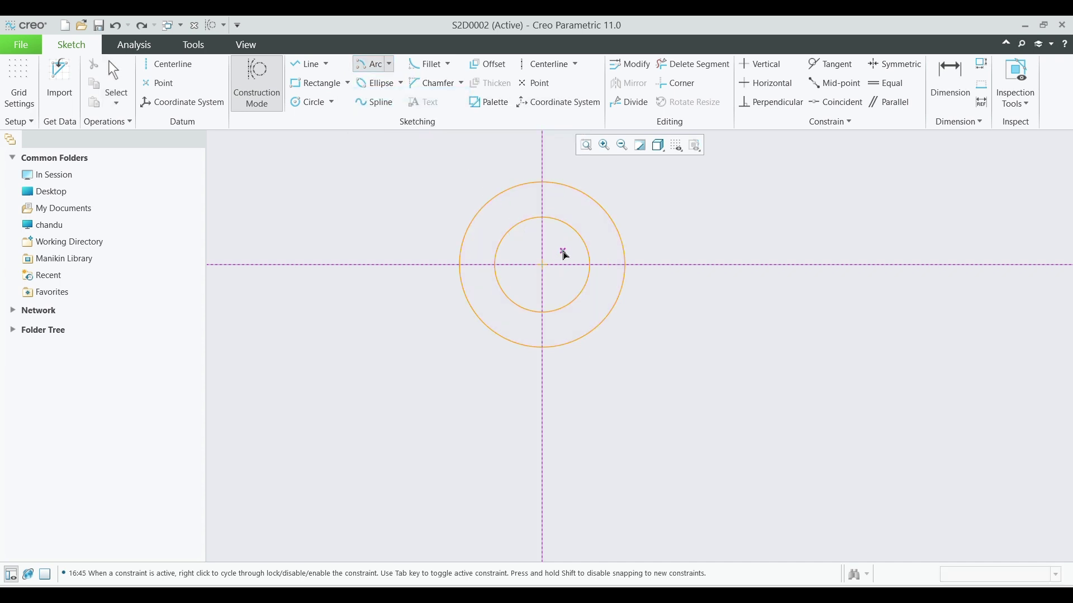
click(542, 266)
click(290, 381)
Set the construction arc's radius to 100.
click(952, 81)
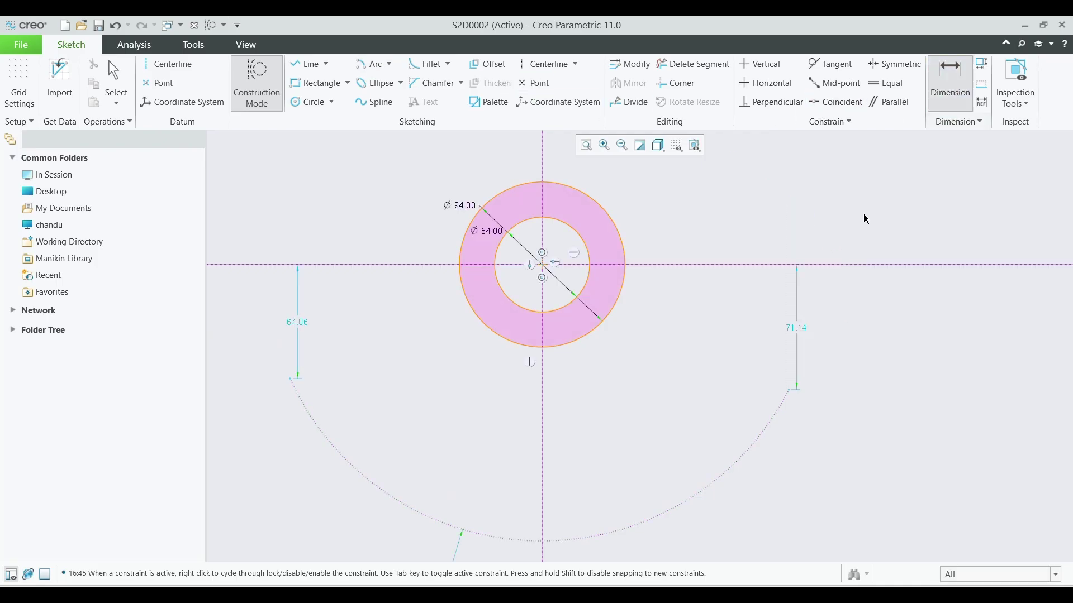
scroll(595, 381, down, 4)
scroll(491, 510, up, 3)
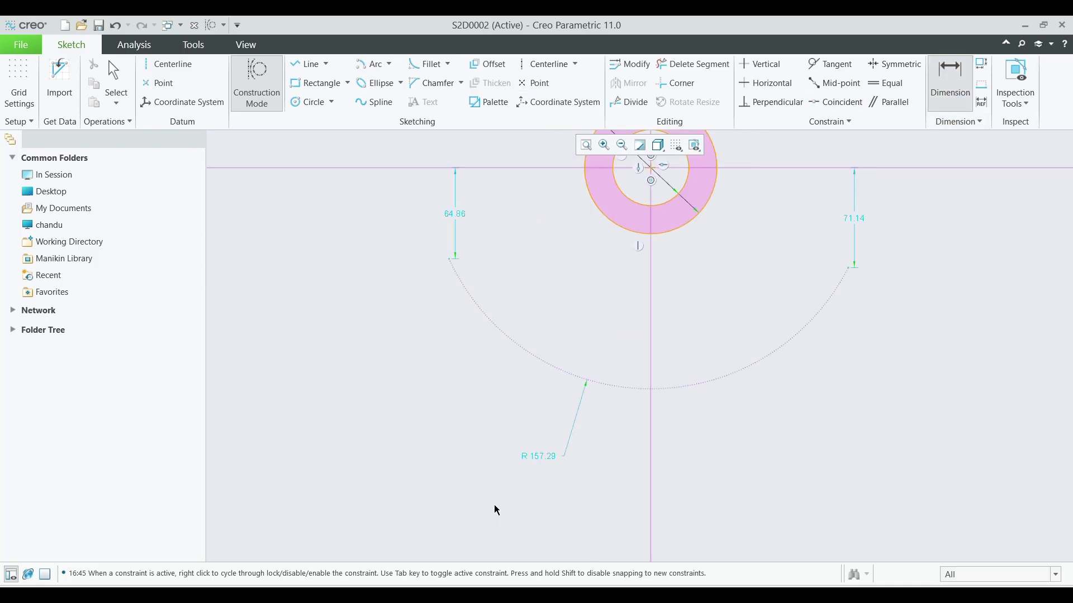
double_click(540, 459)
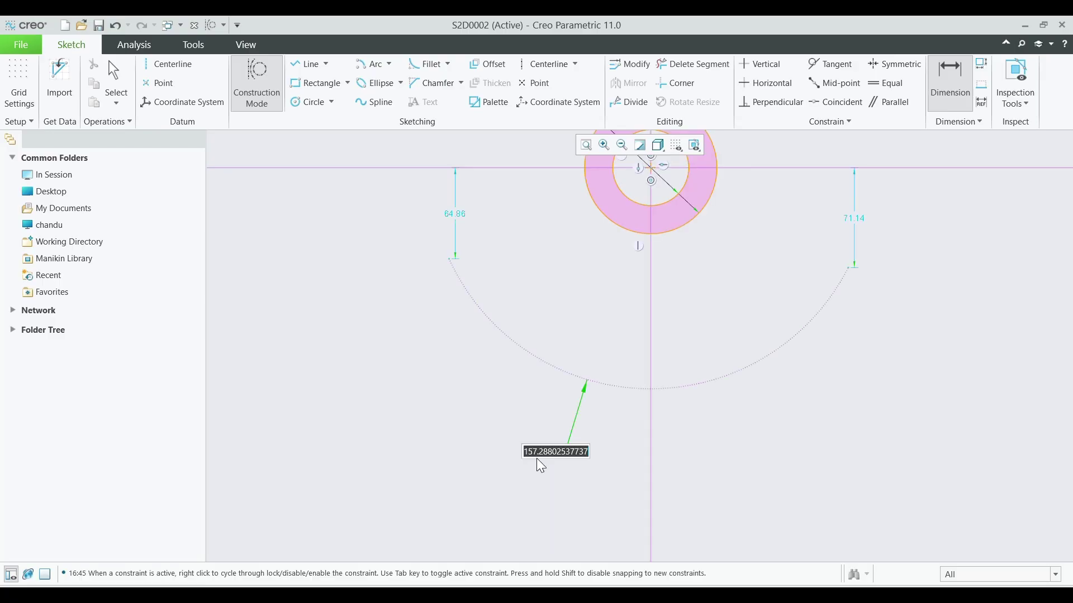
text(100)
key(Return)
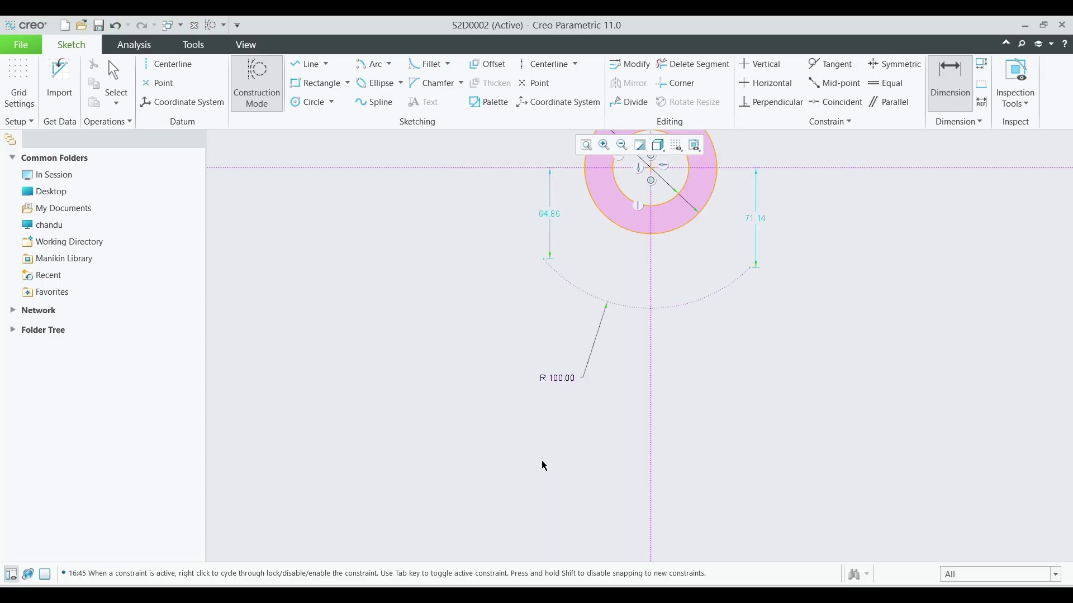
Check the reference drawing and sketch two inclined centerlines through the circle center, about 38° and 33° either side of the vertical.
scroll(538, 480, down, 3)
scroll(601, 414, up, 4)
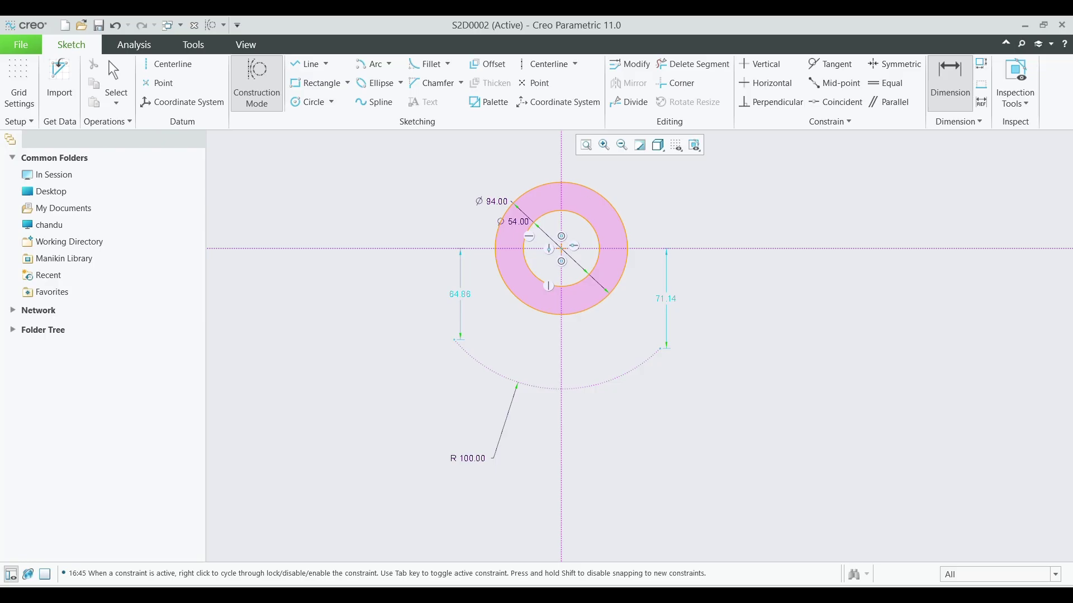
click(677, 564)
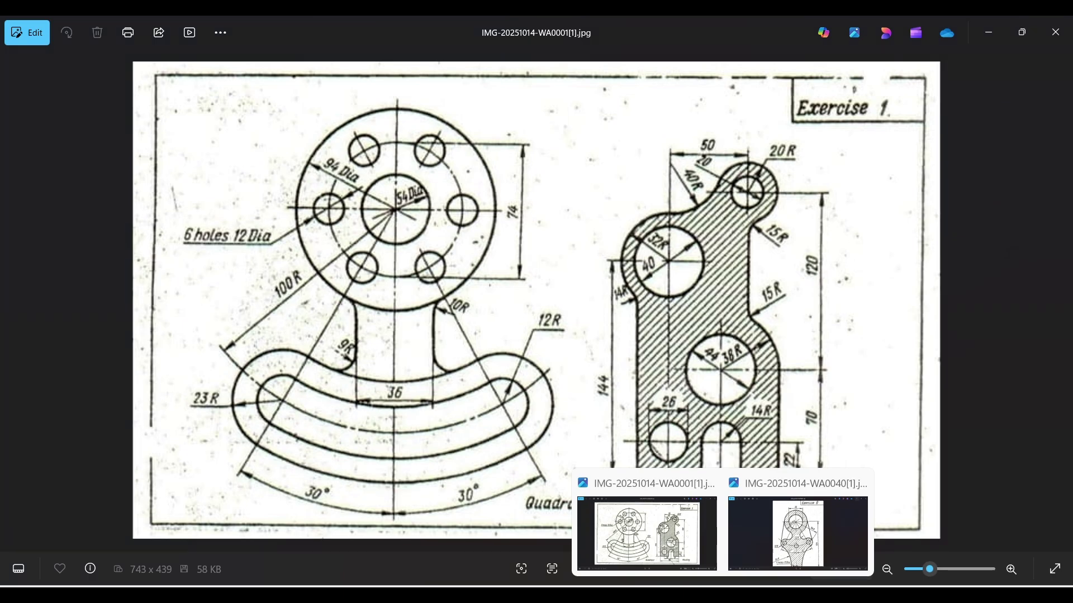
click(752, 597)
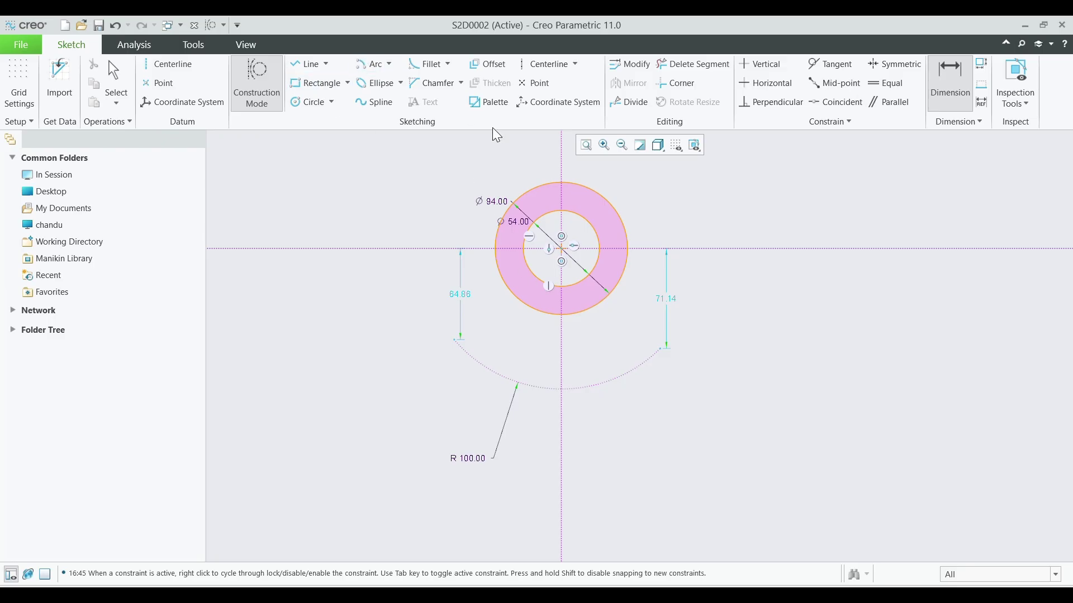
click(547, 64)
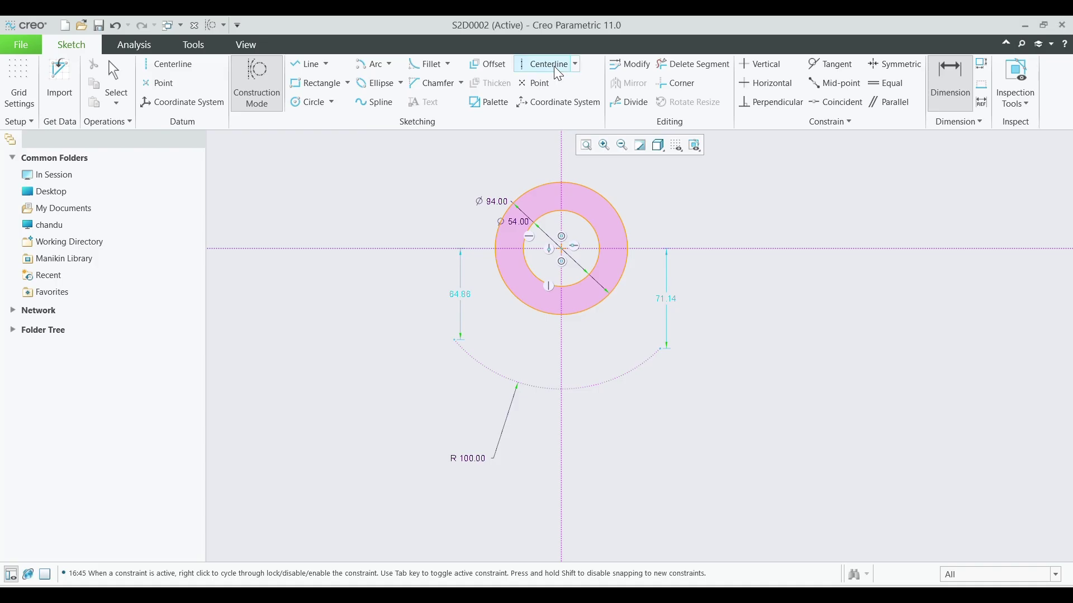
click(561, 249)
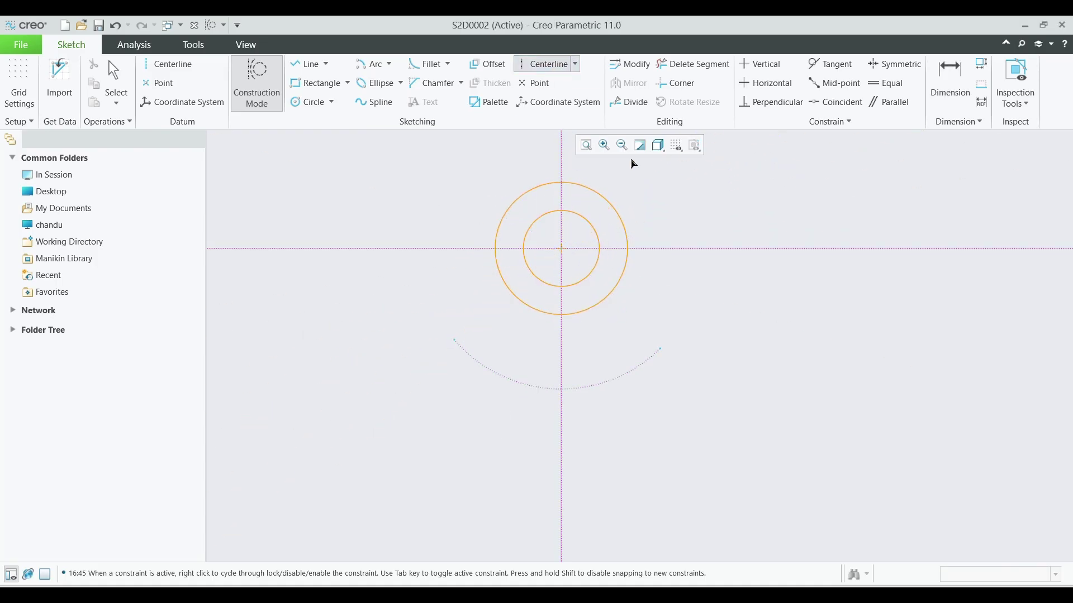
click(591, 217)
click(562, 250)
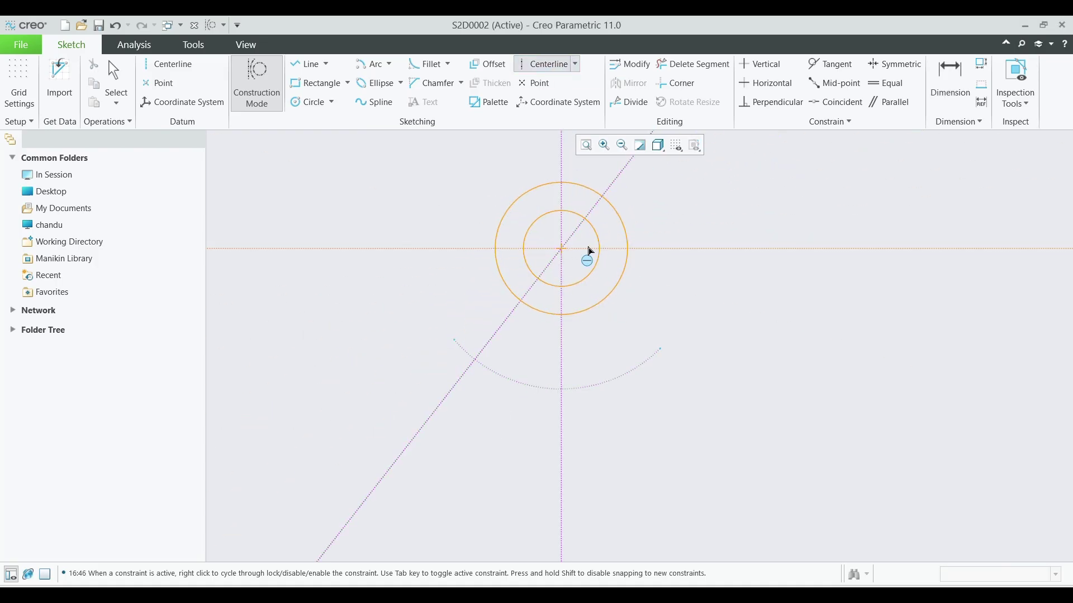
click(603, 309)
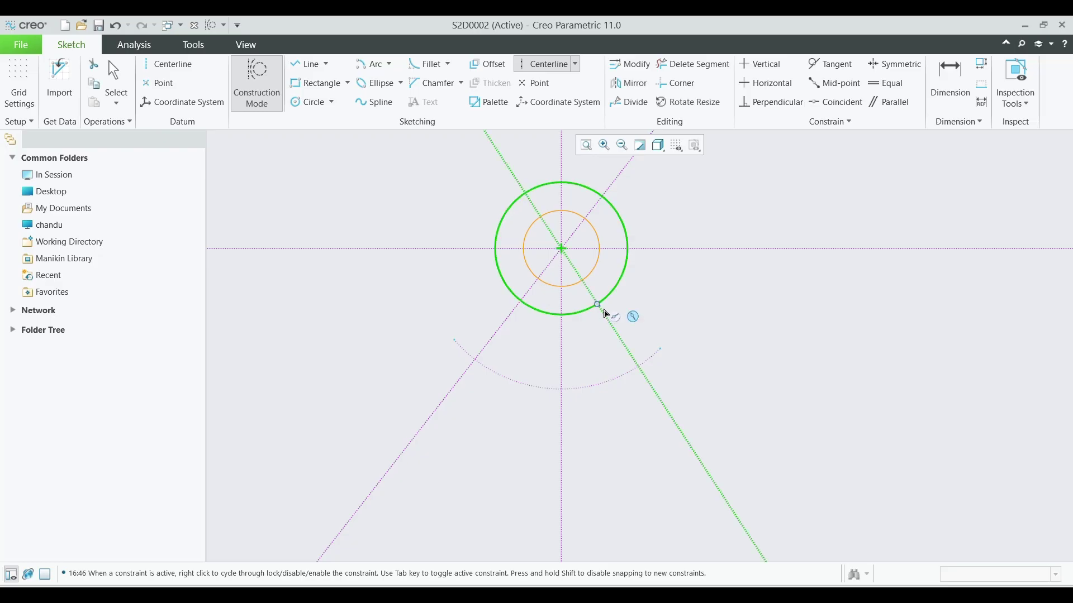
Set the angle between each inclined centerline and the vertical centerline to 30°.
click(932, 78)
double_click(538, 352)
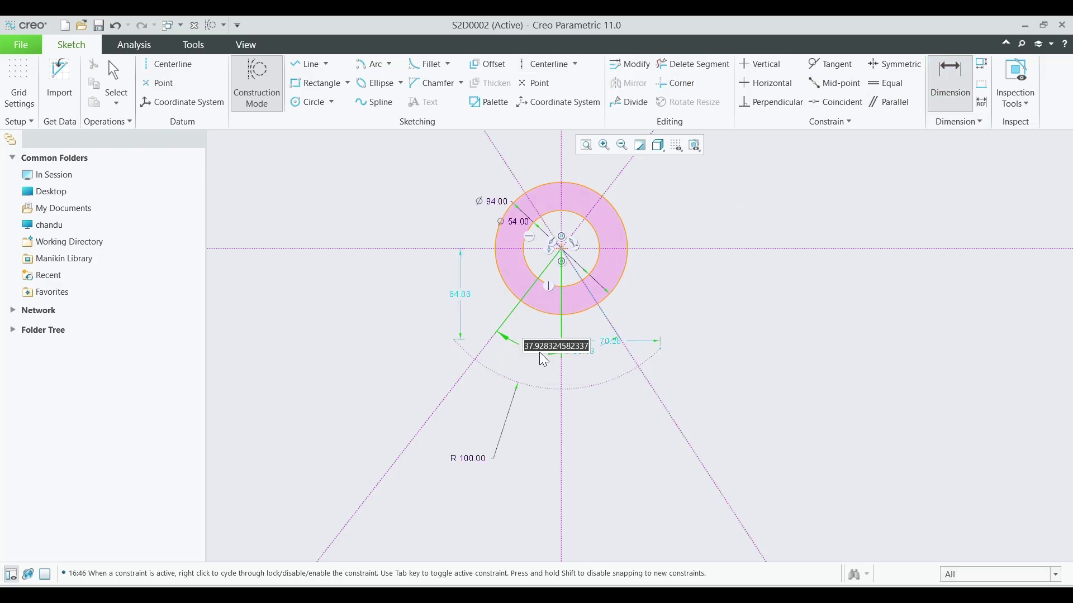
text(30)
key(Return)
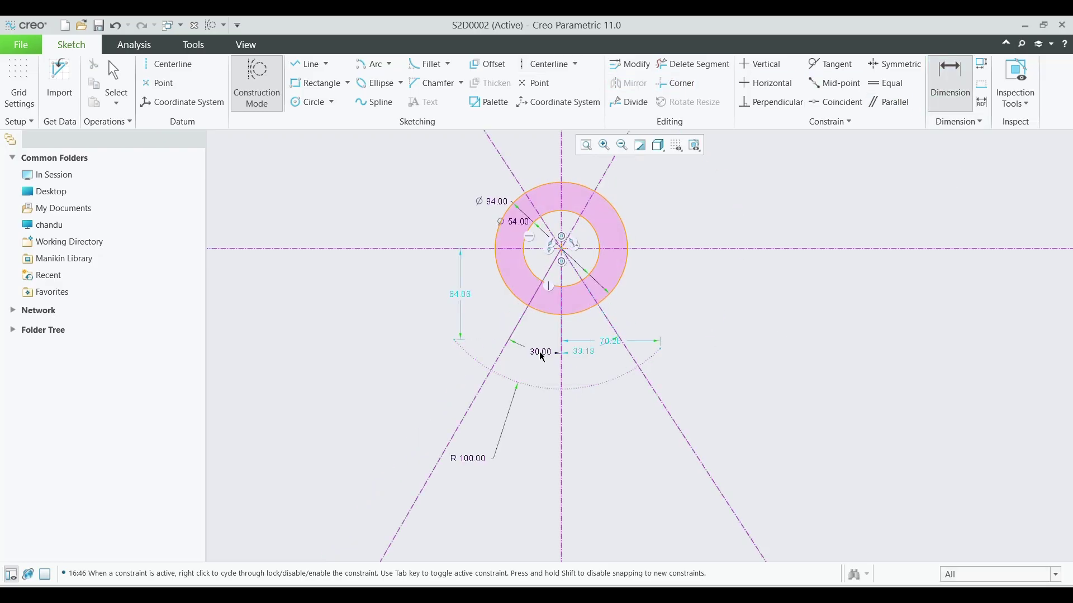
double_click(586, 350)
text(30)
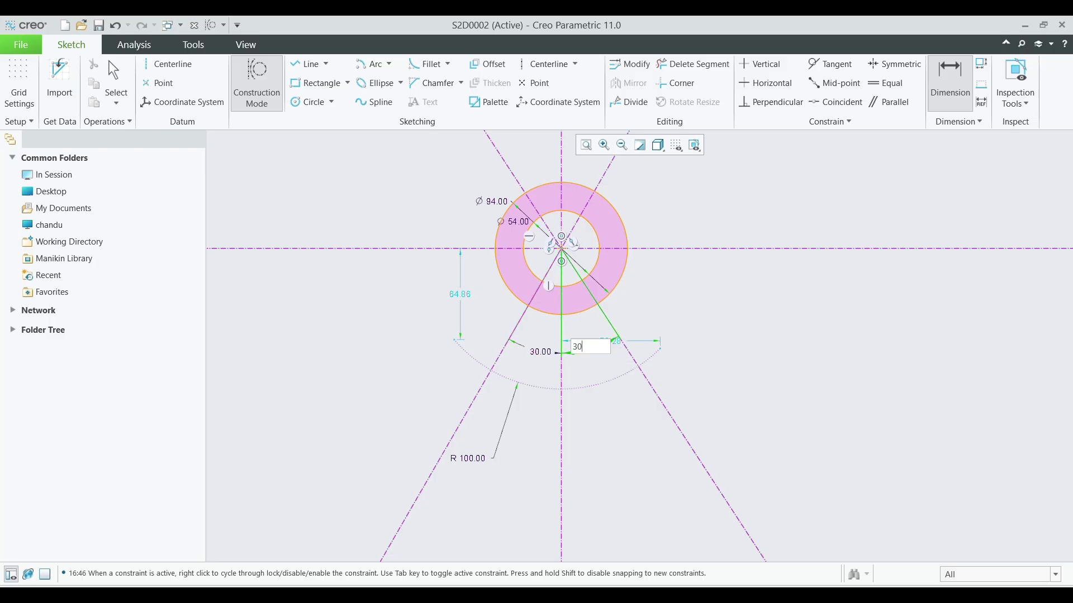
key(Return)
With construction mode off, sketch two concentric circles, about 43 and 26 in diameter, where the left inclined centerline crosses the construction arc.
scroll(589, 358, up, 3)
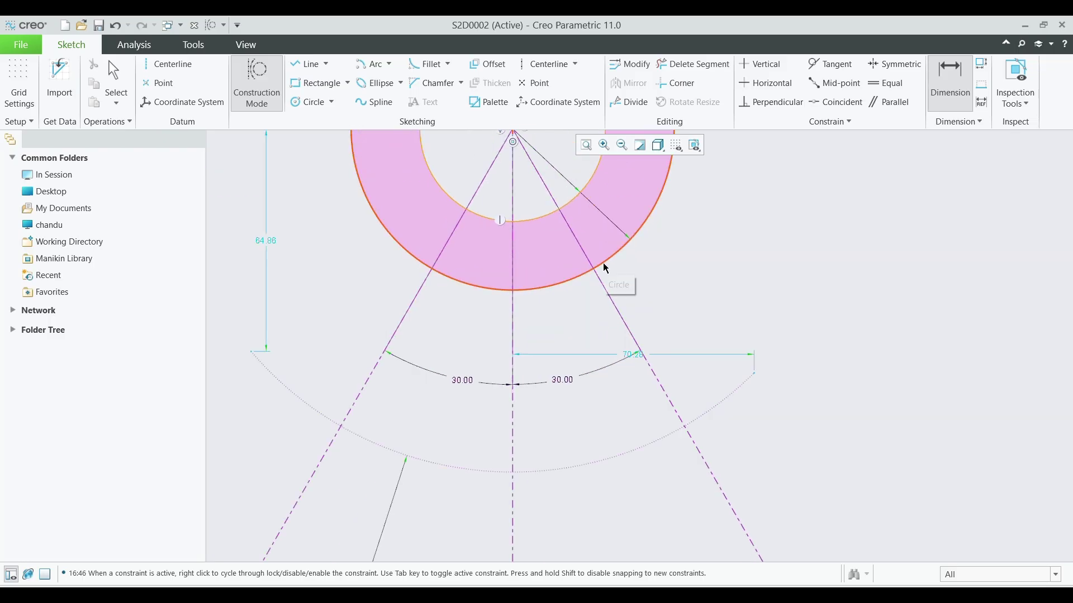
scroll(601, 262, down, 1)
click(310, 101)
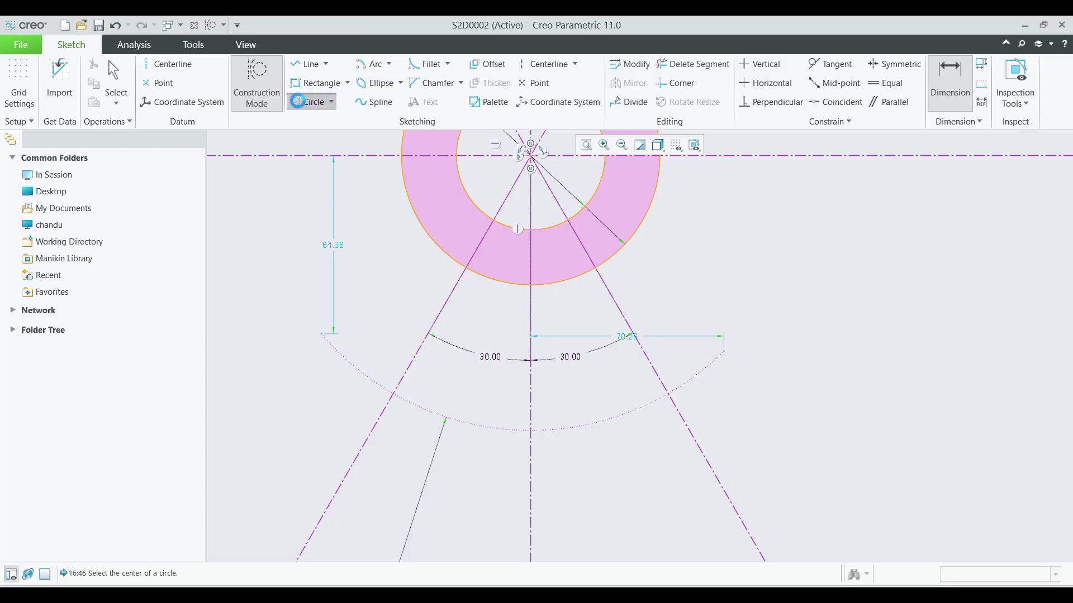
click(394, 395)
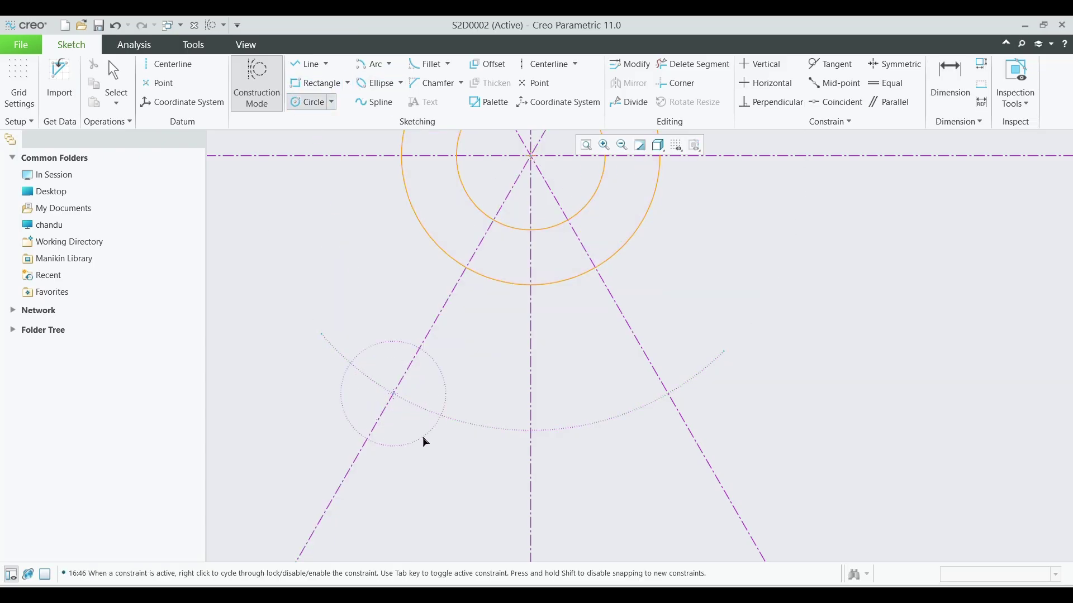
middle_click(411, 430)
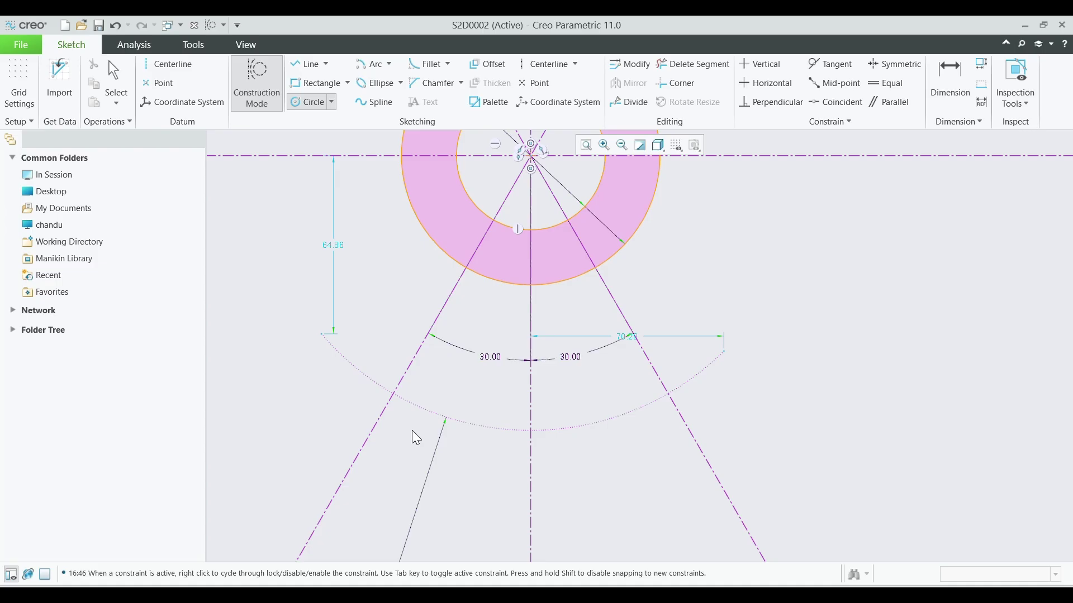
click(277, 85)
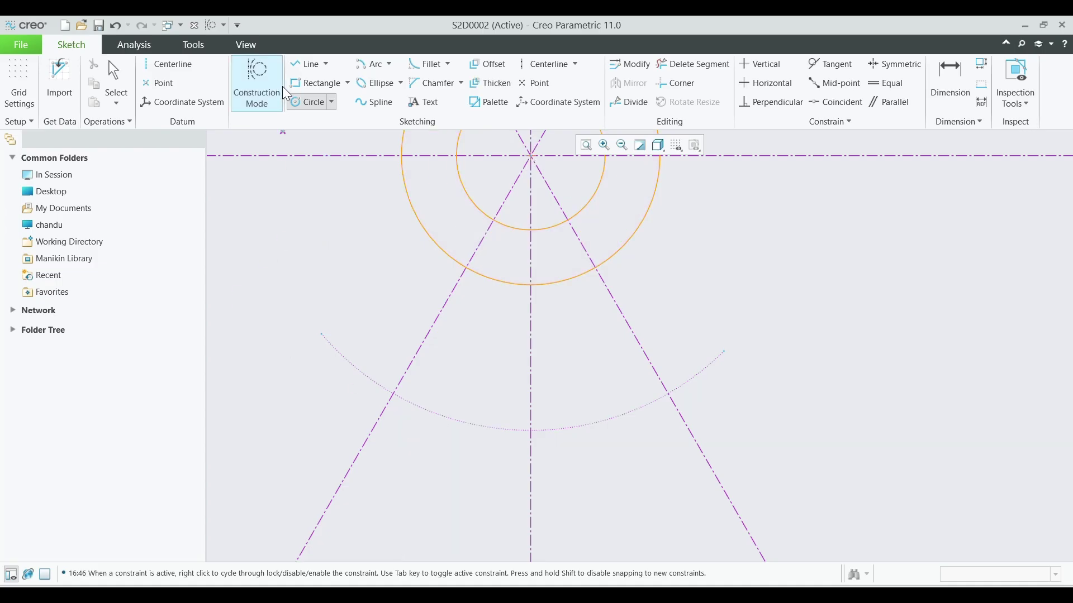
click(394, 394)
click(425, 443)
click(394, 394)
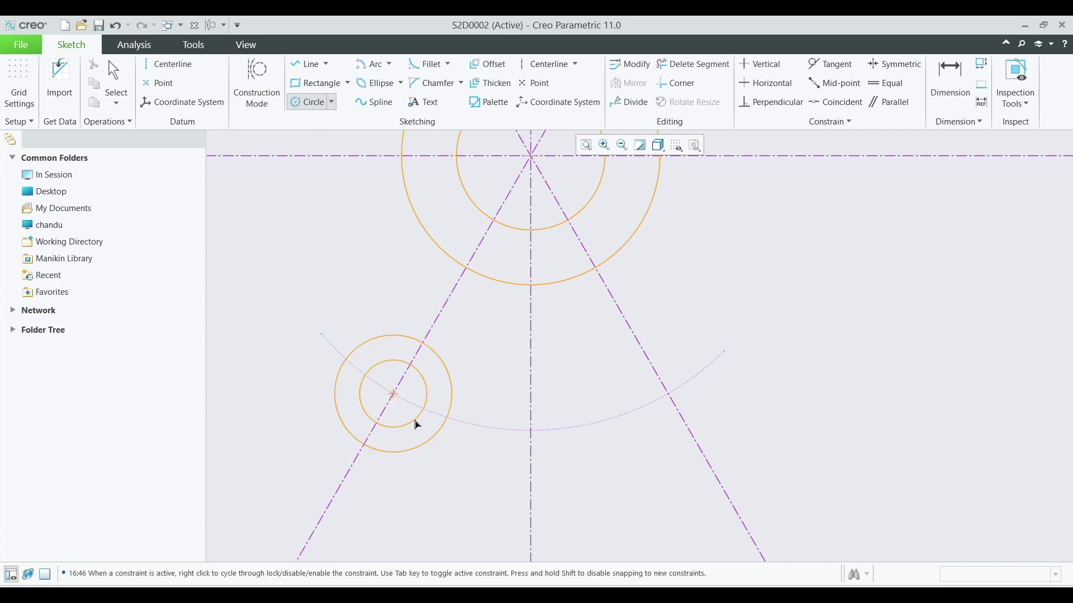
click(419, 427)
Check the Quadrant's end radii in the reference drawing and set the small circle pair's outer diameter to 23*2.
mouse_move(722, 595)
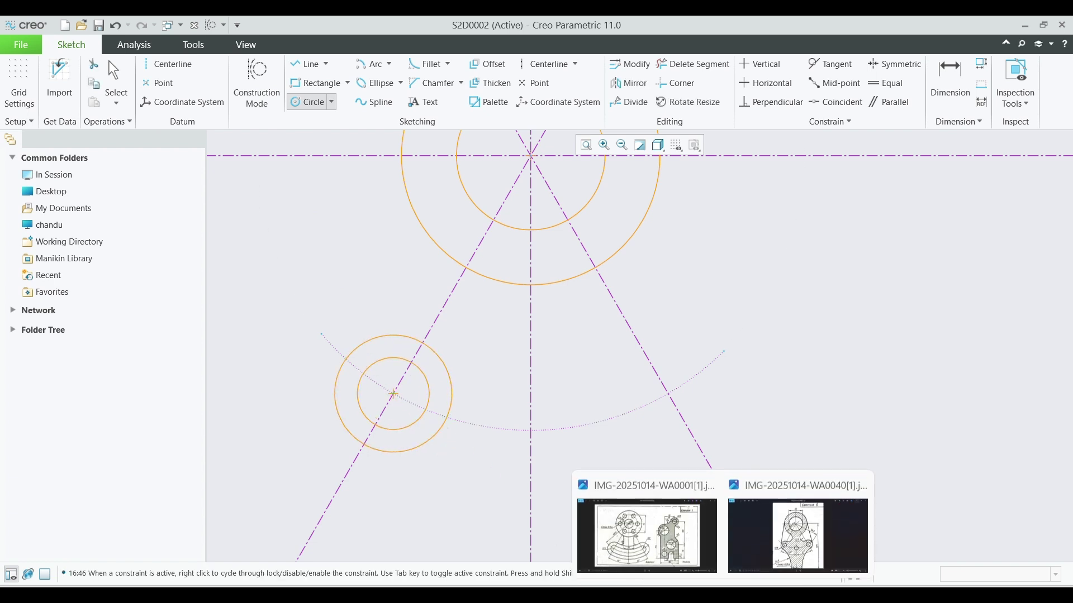
click(675, 545)
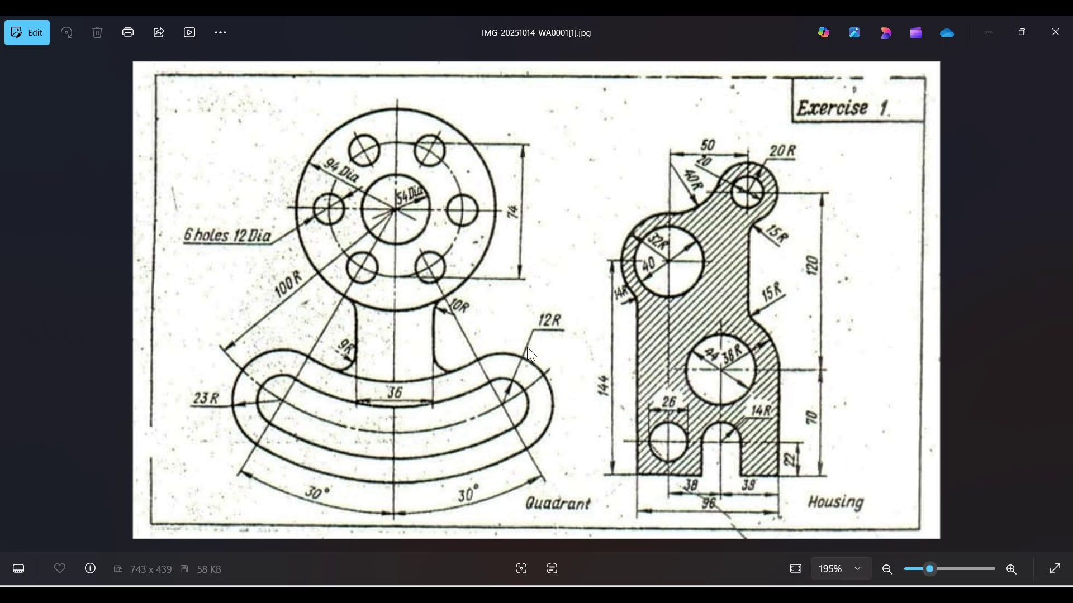
click(693, 595)
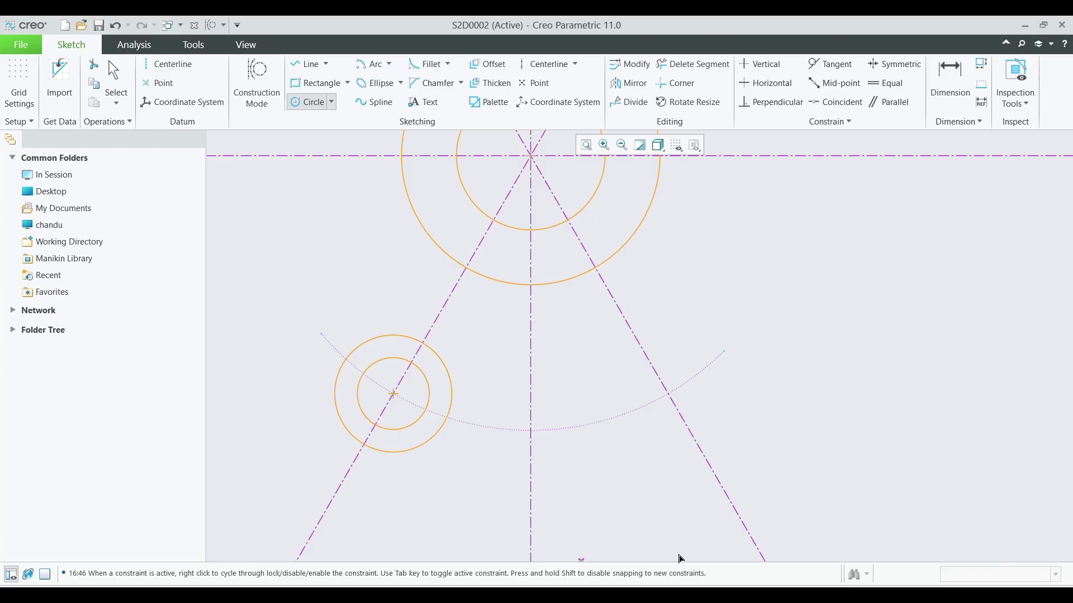
click(950, 78)
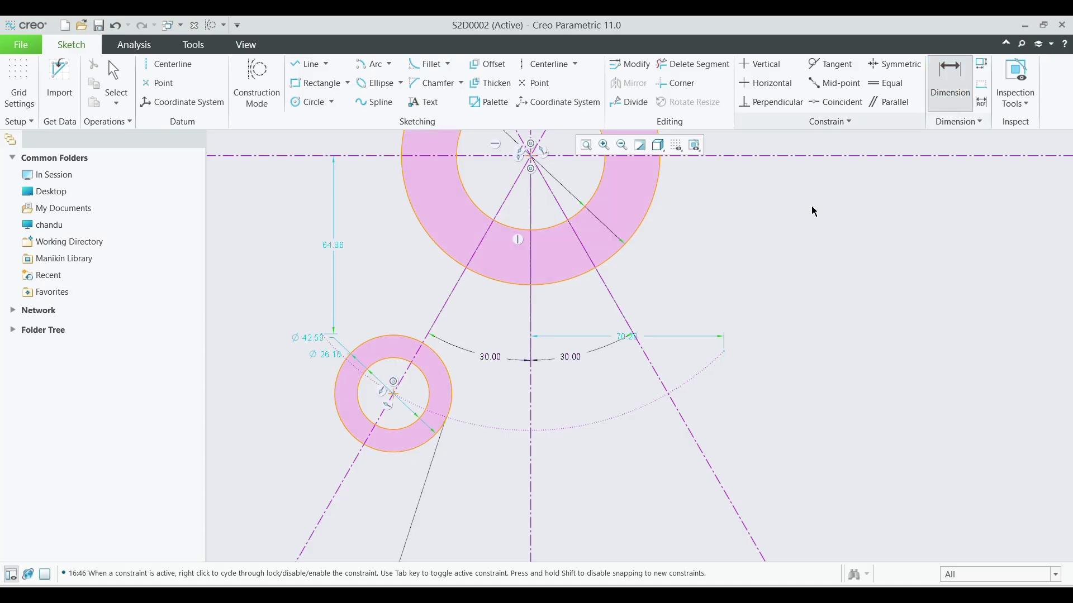
double_click(353, 355)
middle_click(310, 340)
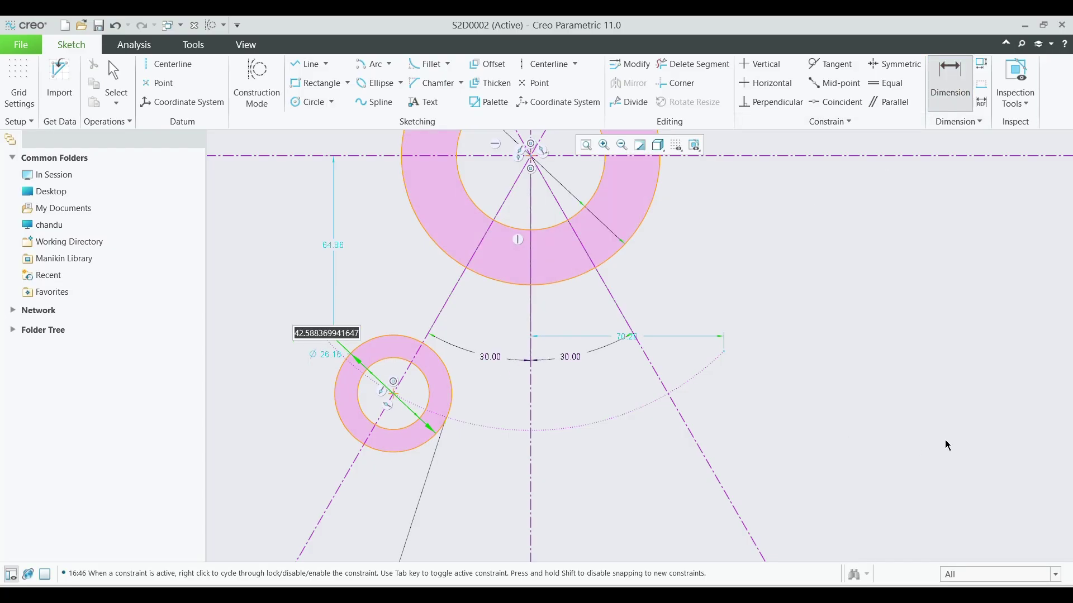
text(2)
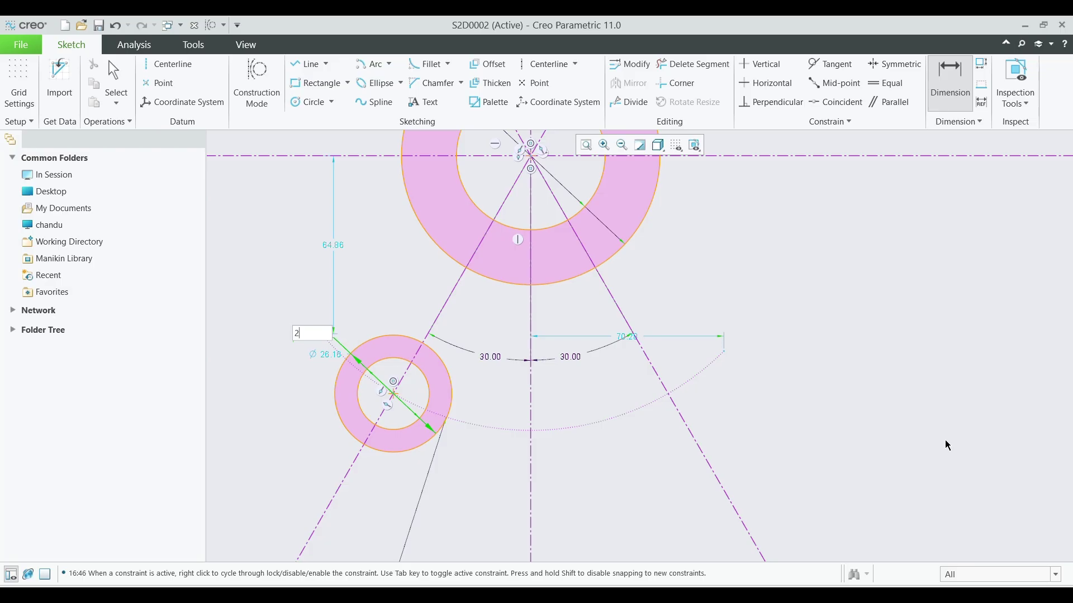
text(3*2)
key(Return)
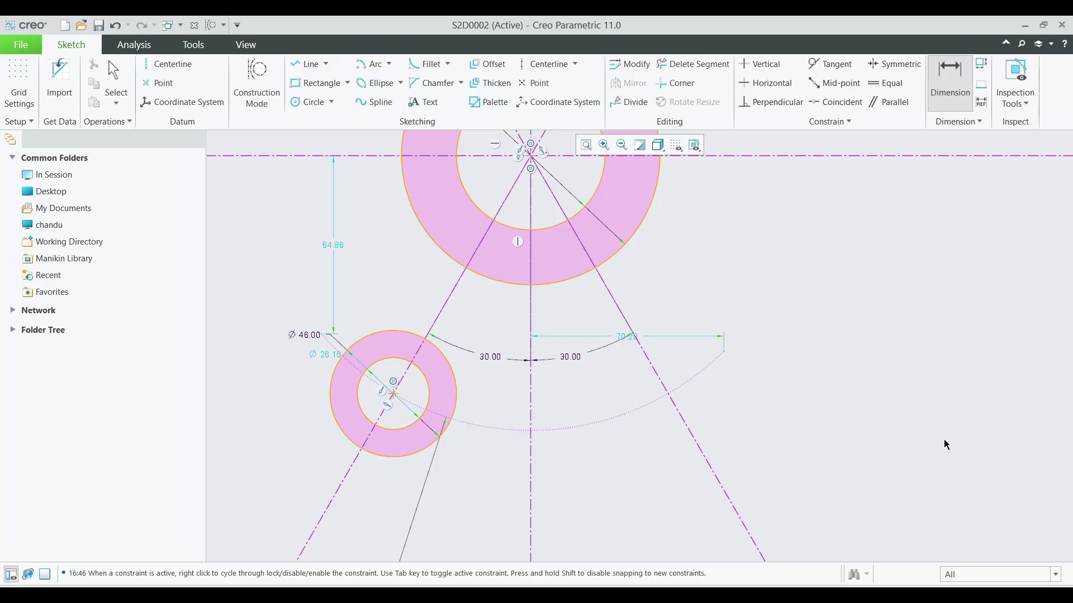
Set the inner diameter of the small circle pair to 12*2.
double_click(314, 354)
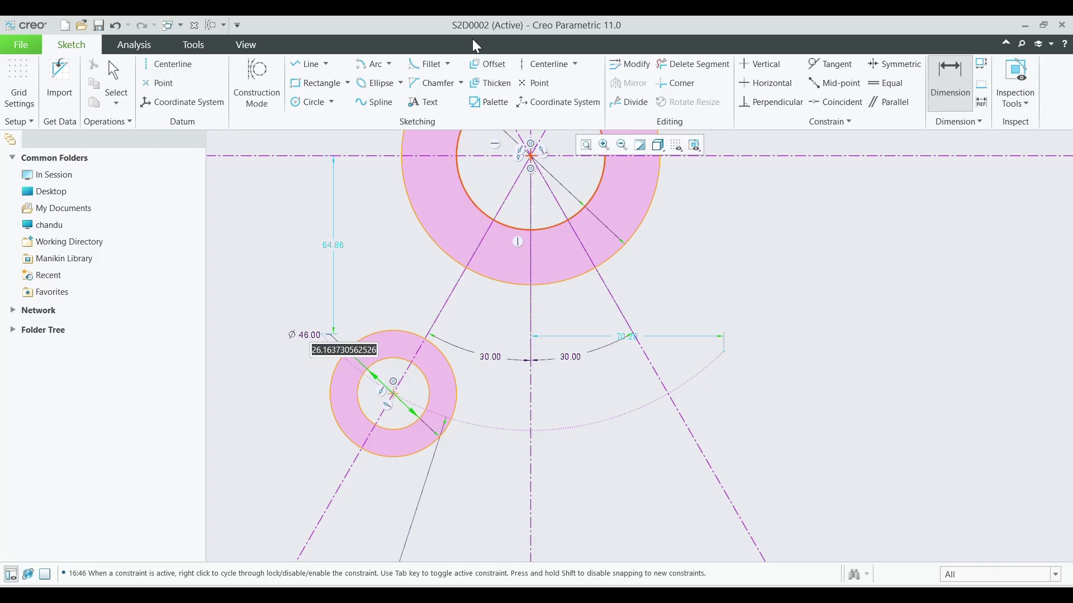
key(Escape)
double_click(324, 358)
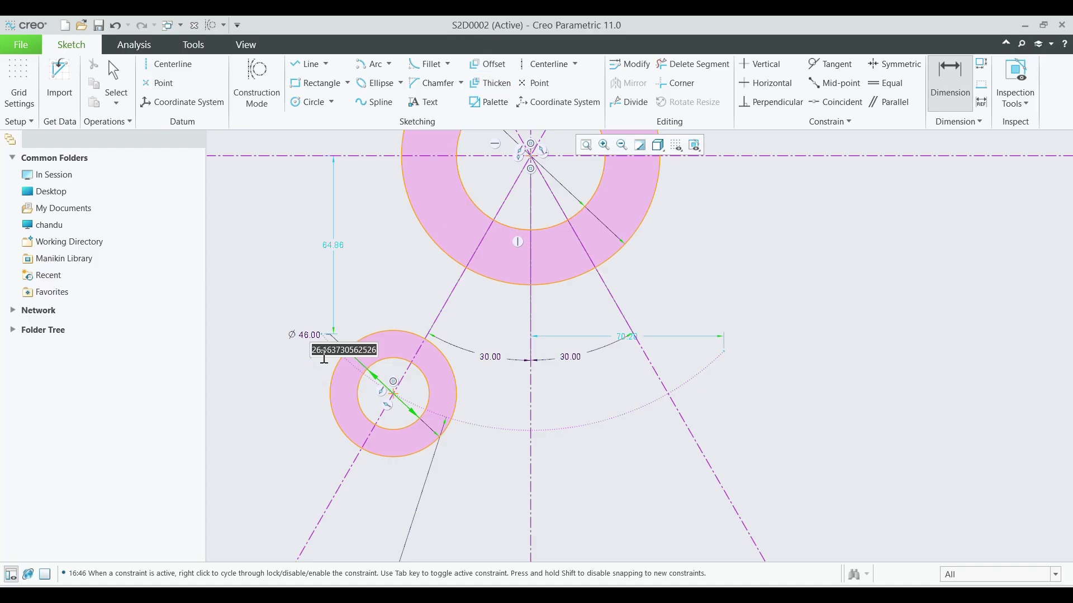
text(12*2)
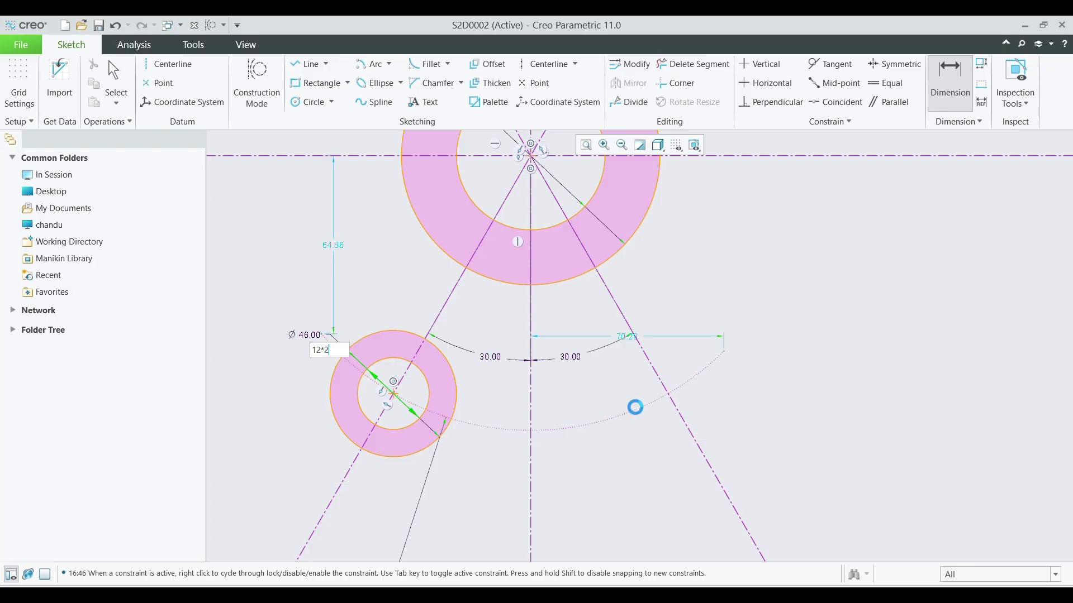
key(Return)
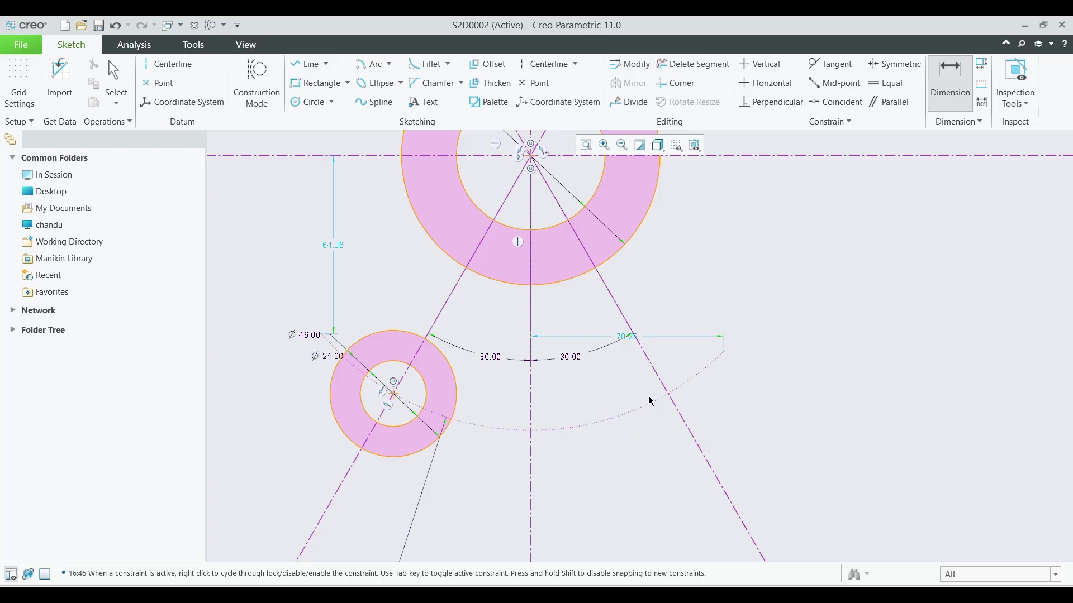
middle_click(782, 195)
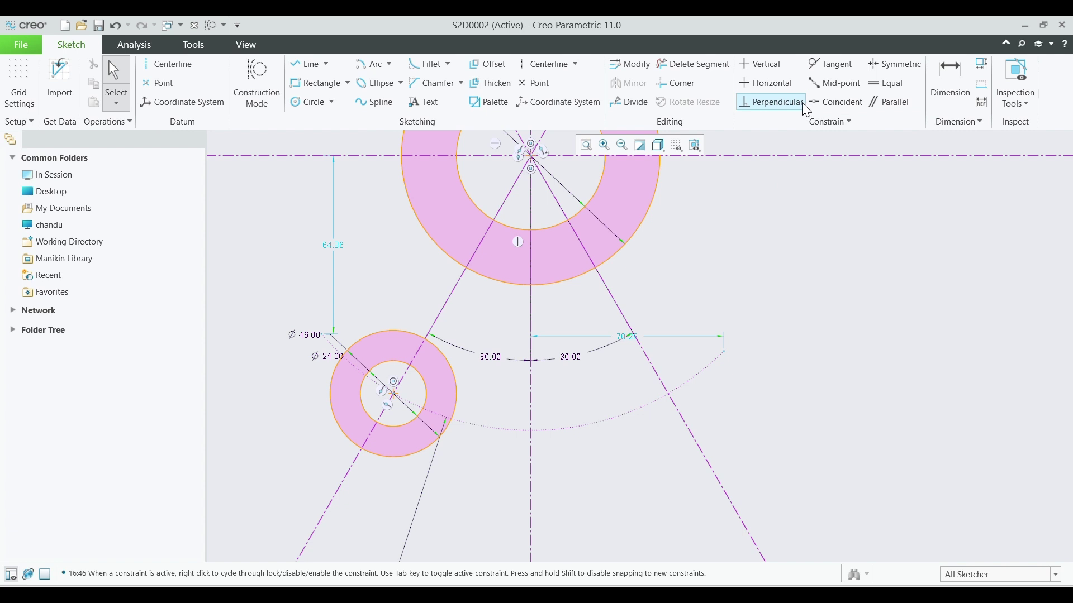
Mirror both small concentric circles about the vertical centerline.
click(447, 363)
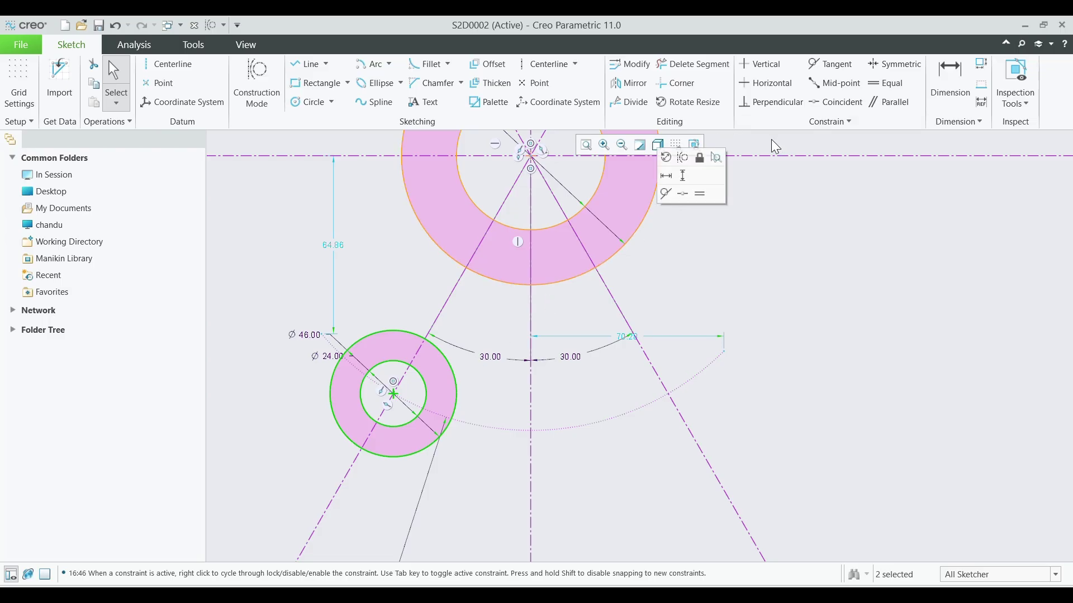
click(623, 87)
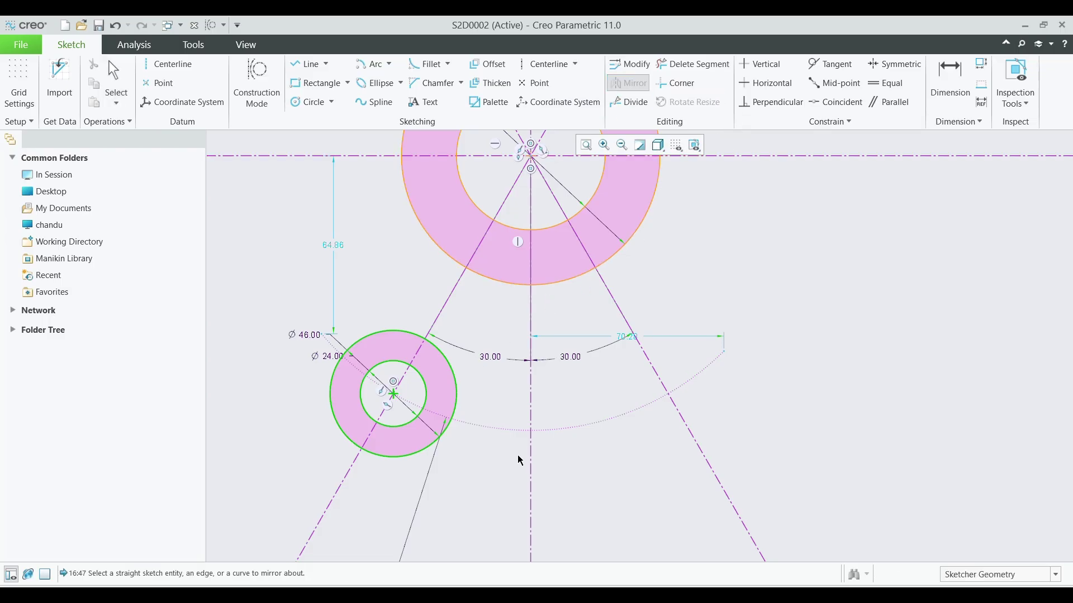
click(531, 471)
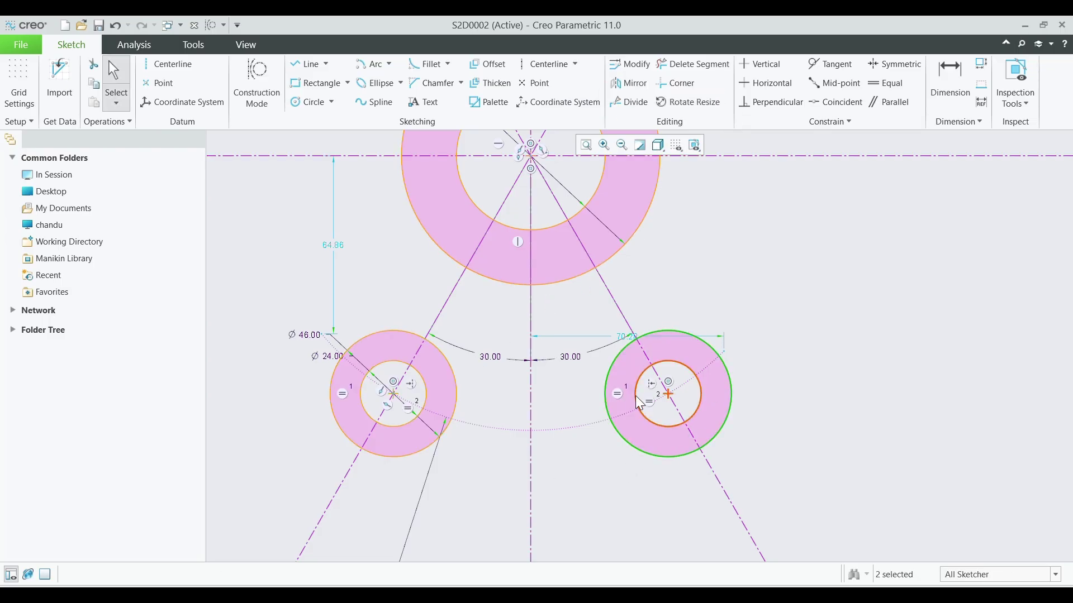
Sketch two arcs centred on the large circles' center, joining the upper sides of the outer and inner small circles at the inclined centerlines.
scroll(730, 415, down, 1)
scroll(750, 271, up, 1)
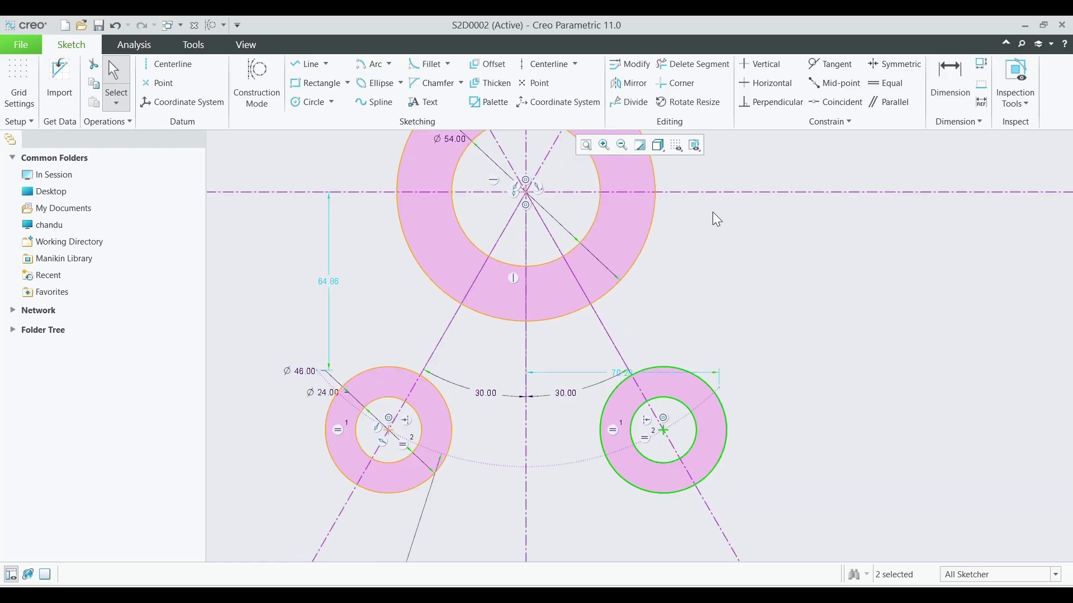
click(371, 64)
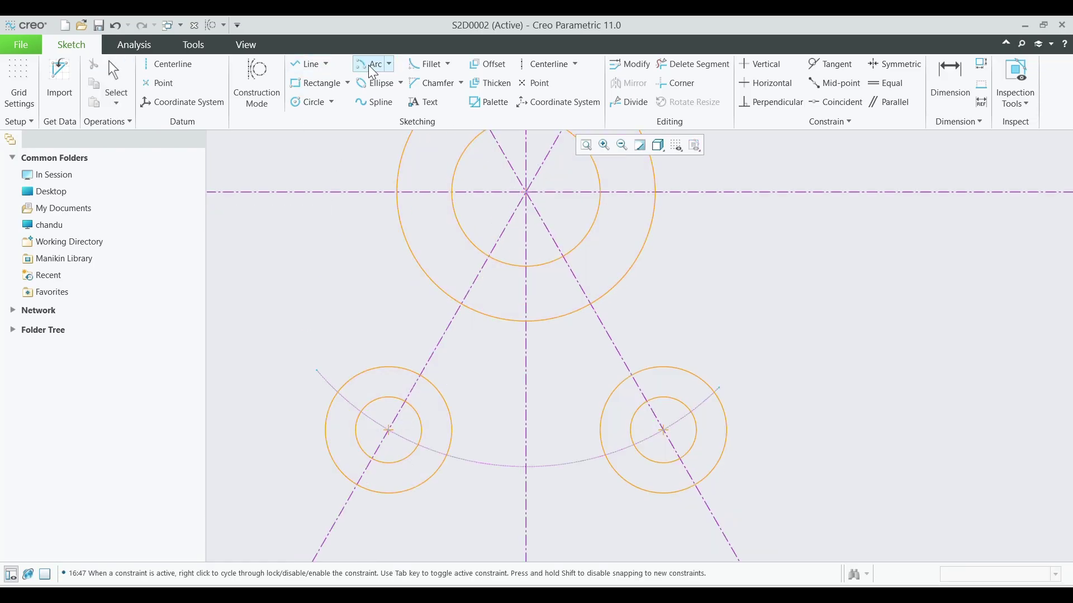
click(421, 378)
click(631, 378)
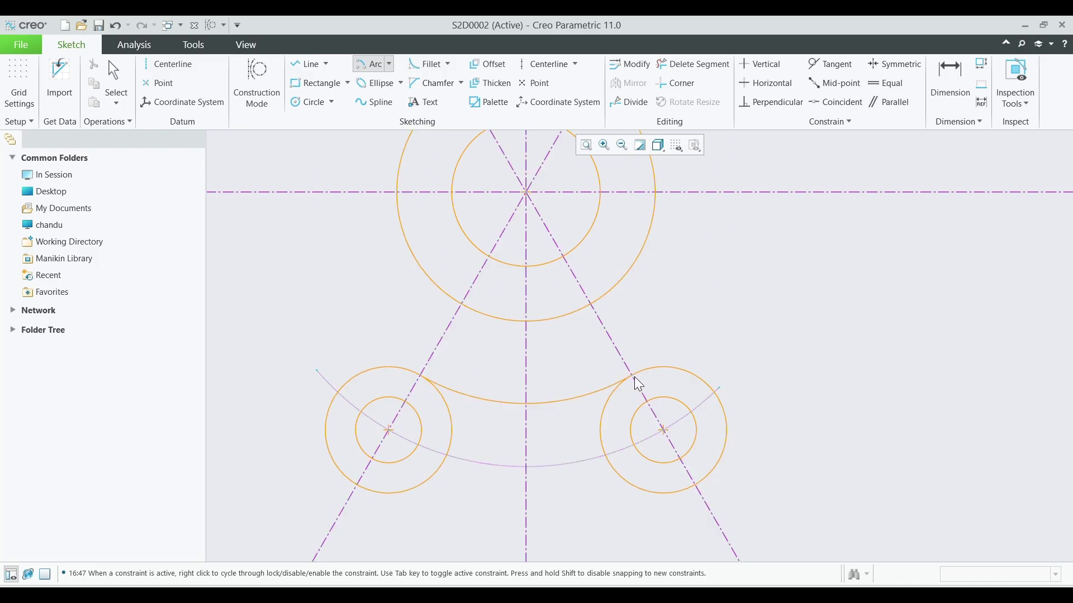
click(525, 193)
click(409, 406)
click(648, 405)
Sketch two more arcs about the same center, joining the lower sides of the inner and outer small circles at the inclined centerlines.
click(382, 464)
click(681, 458)
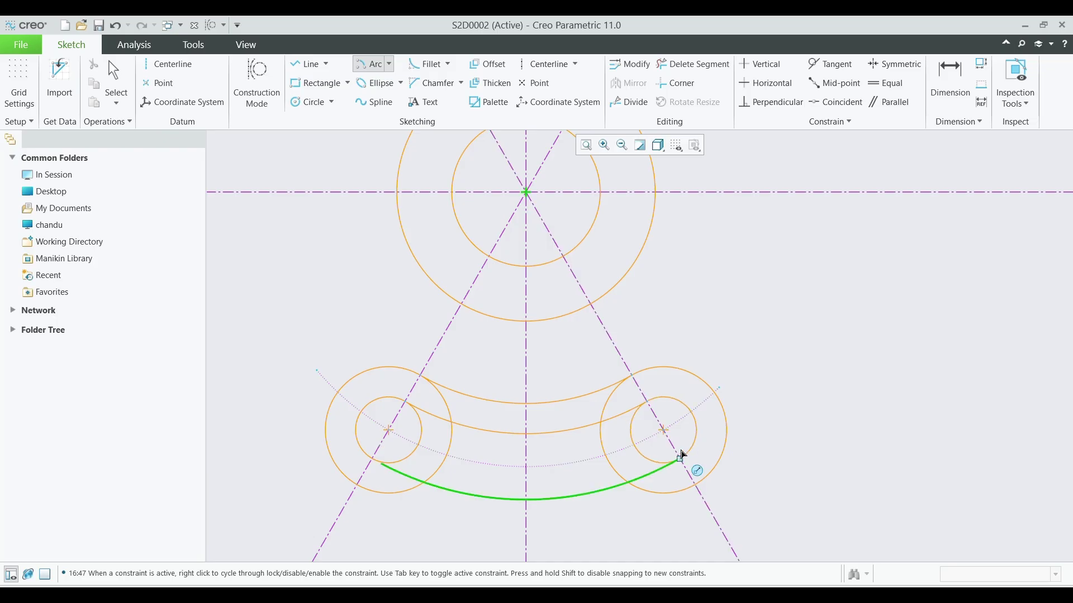
click(525, 193)
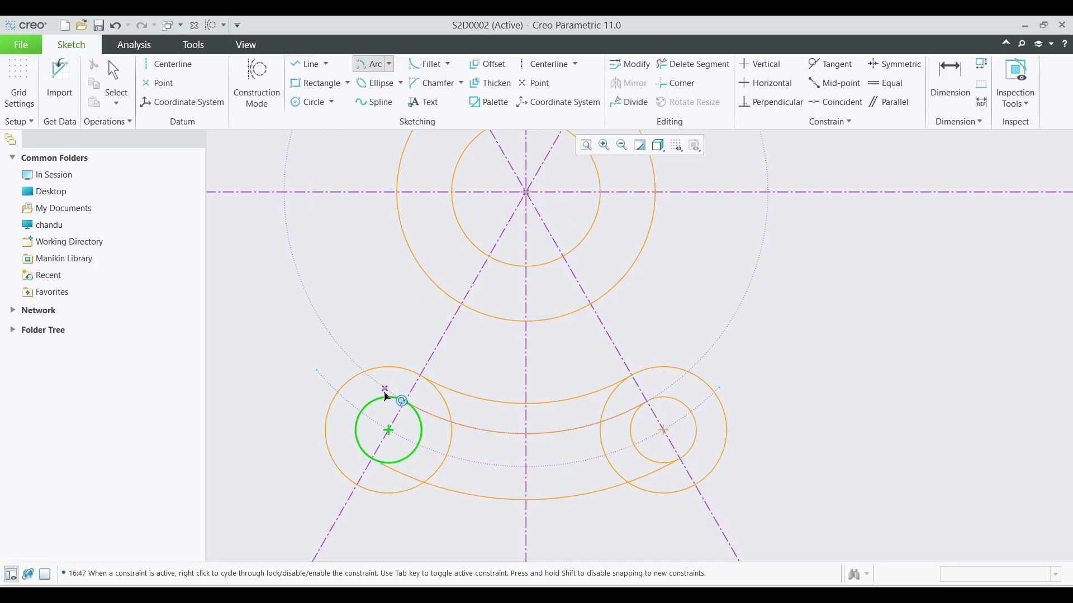
click(357, 488)
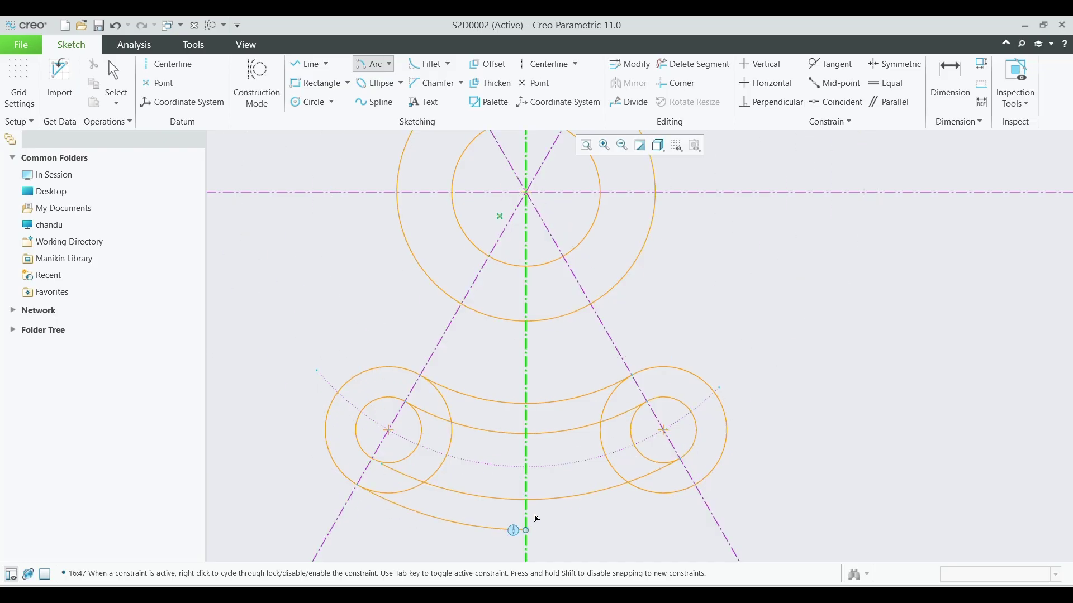
click(695, 486)
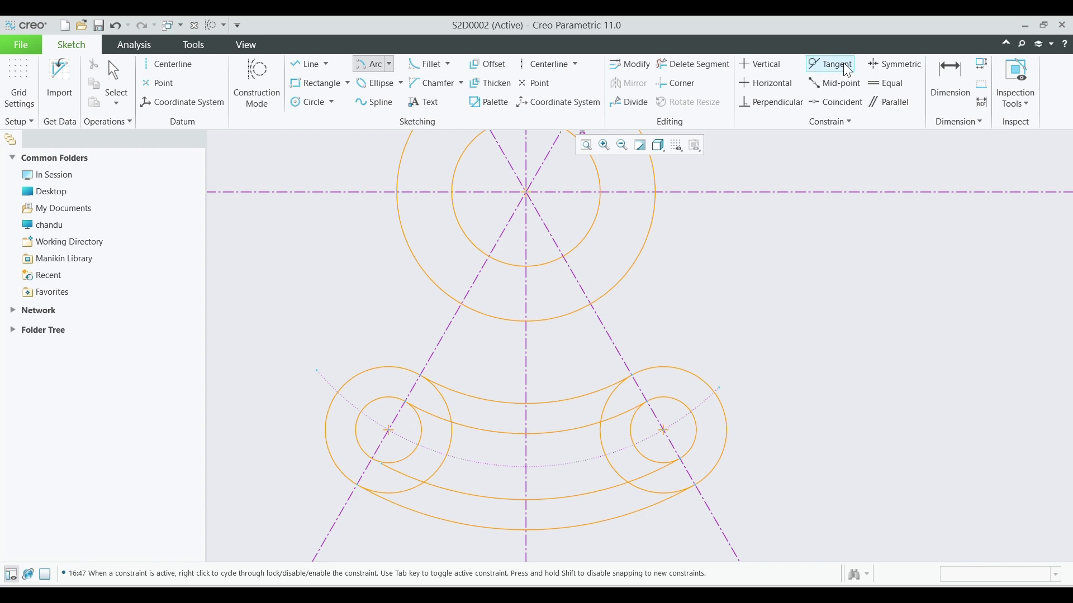
Trim away the inner-facing segments of both 46 mm end circles between the upper and lower outer arcs.
click(693, 65)
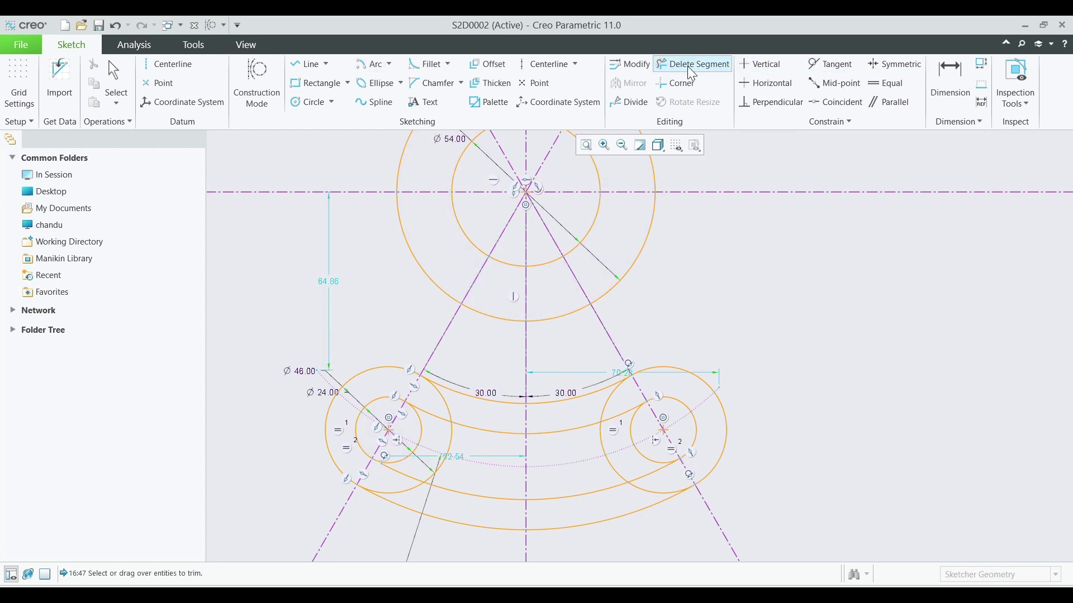
click(444, 402)
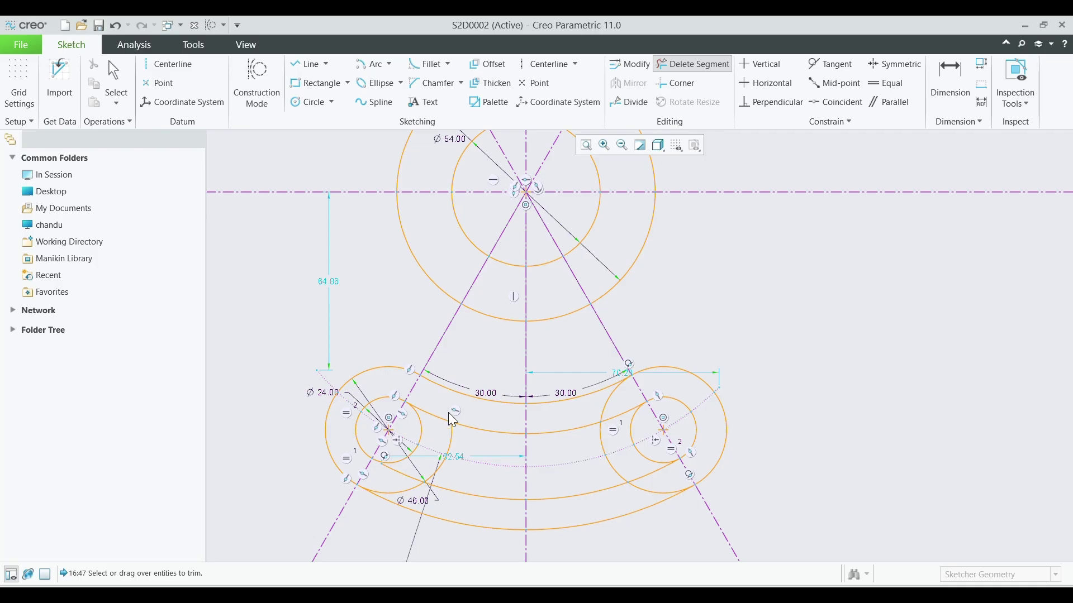
click(447, 455)
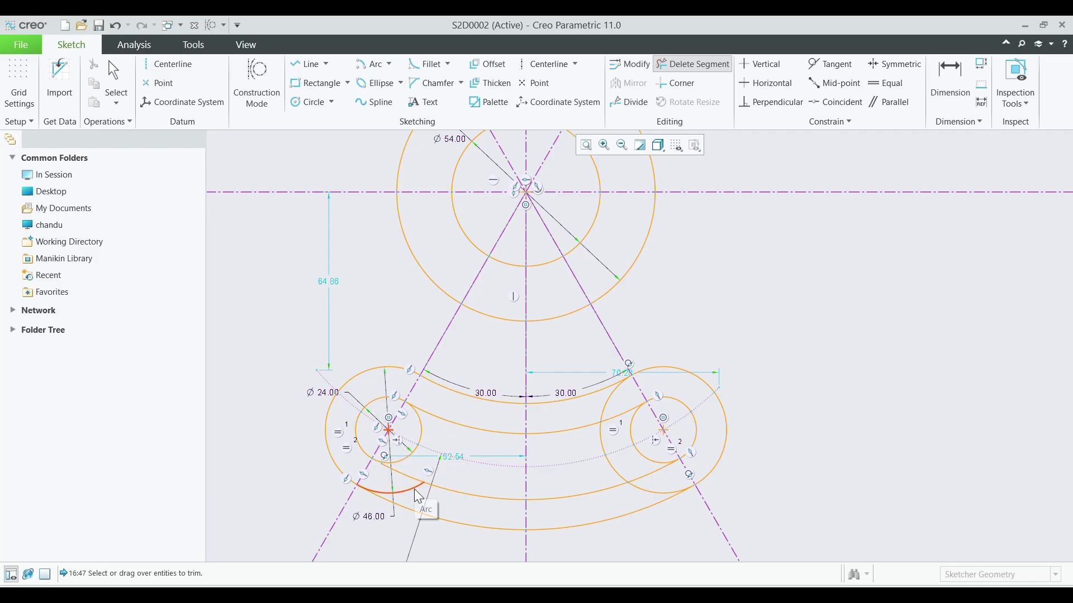
click(649, 488)
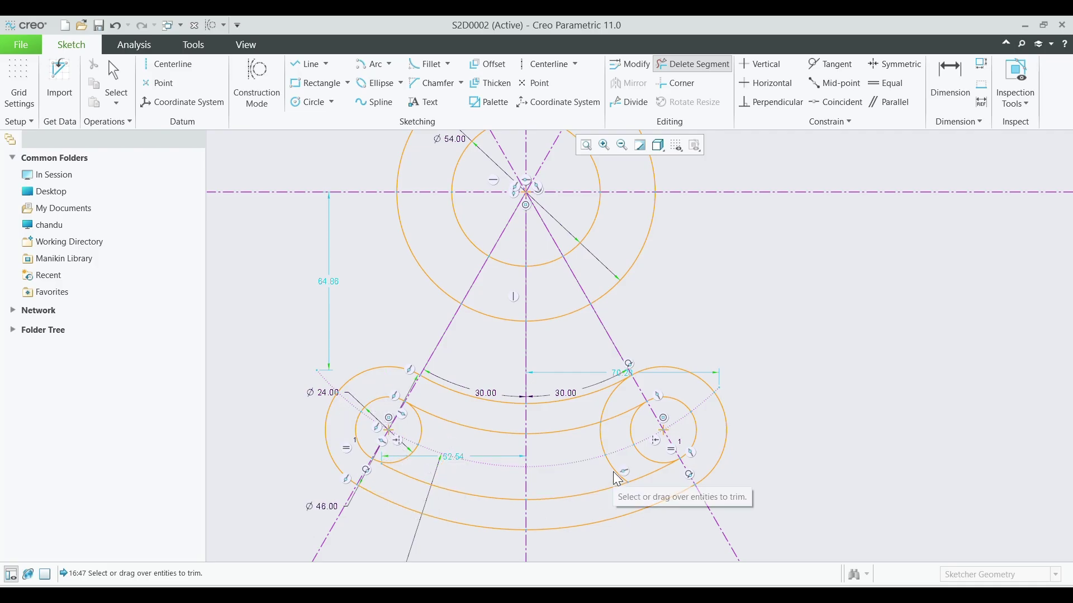
click(598, 440)
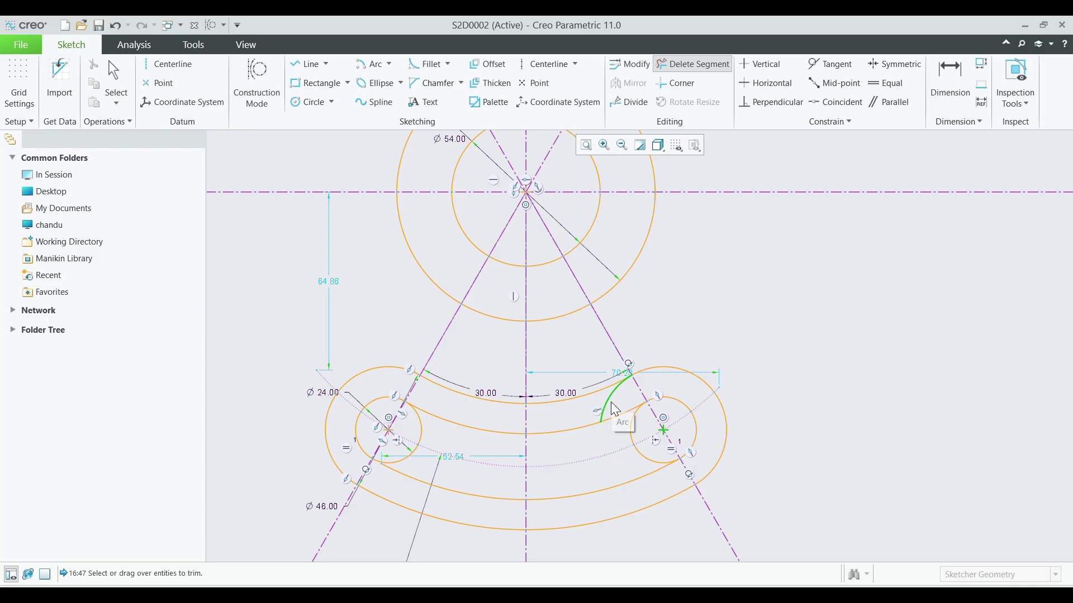
click(610, 403)
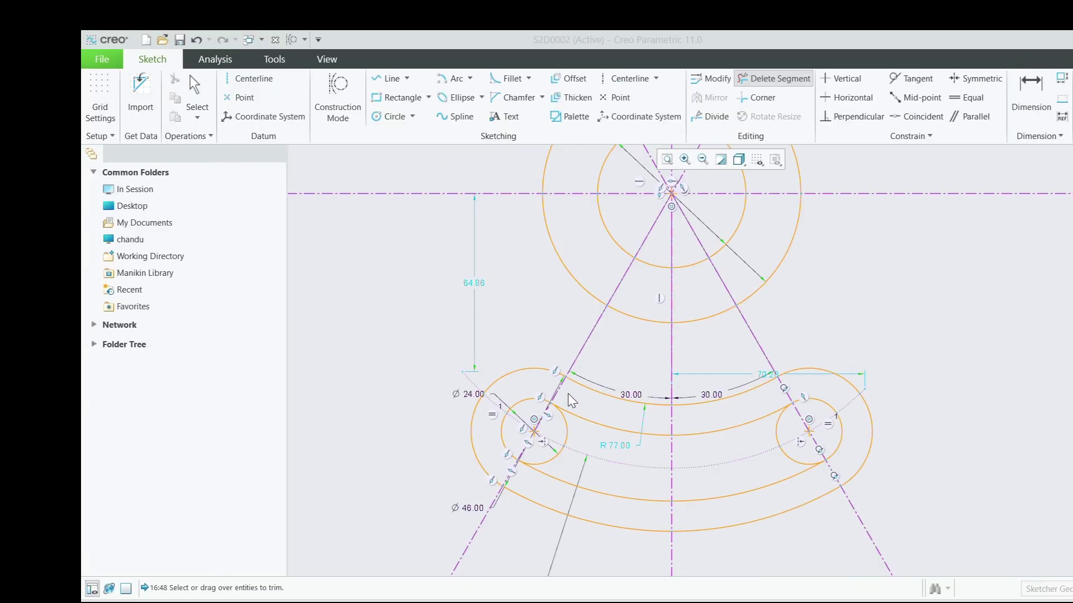
Trim away the inner-facing segments of both 24 mm end circles to open the curved slot's interior.
click(567, 438)
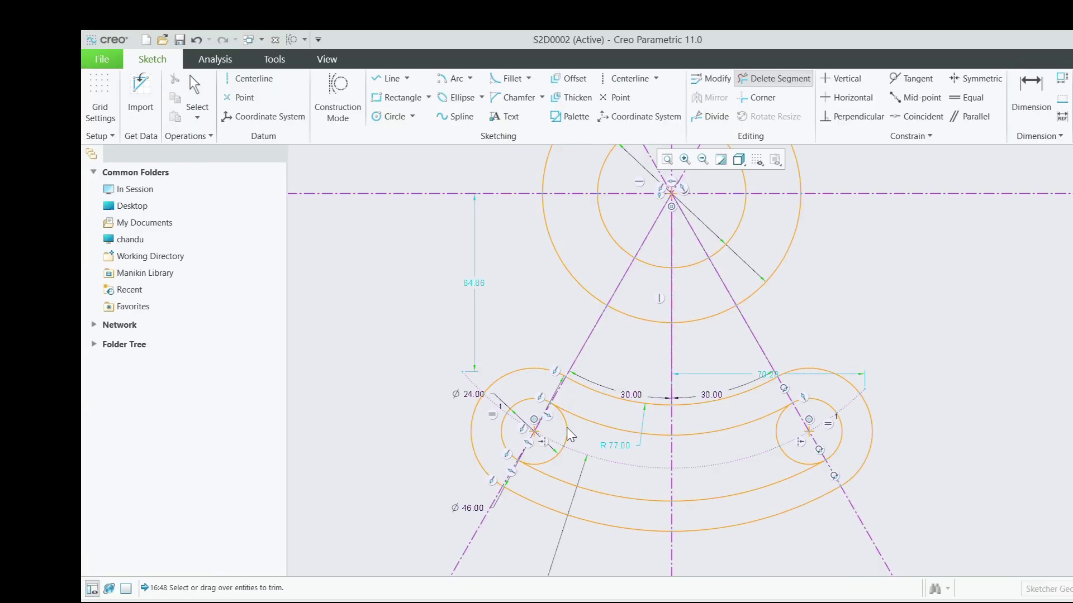
click(554, 457)
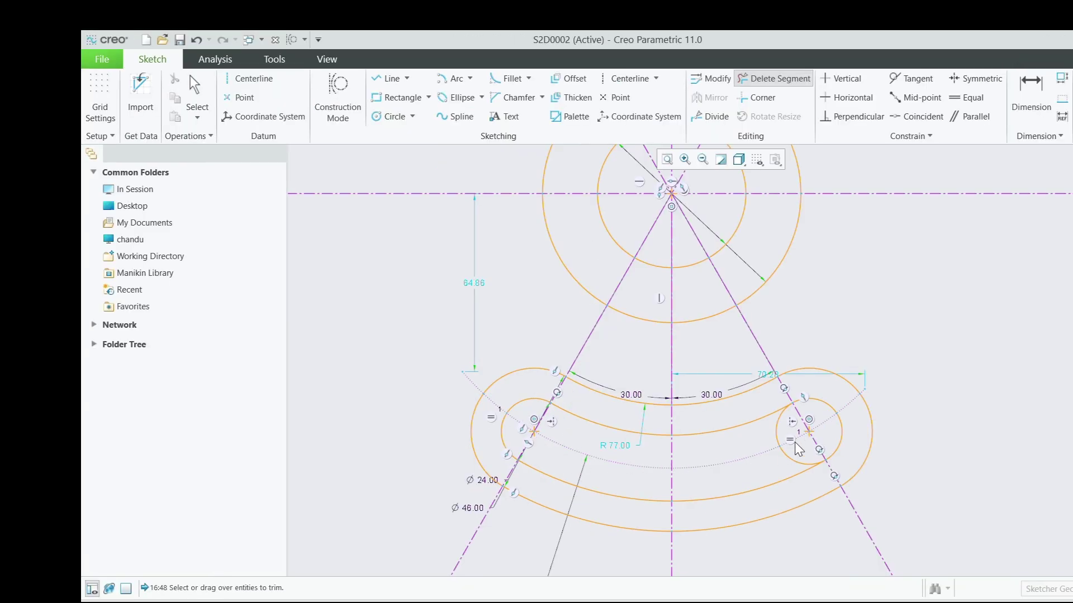
click(778, 438)
click(789, 457)
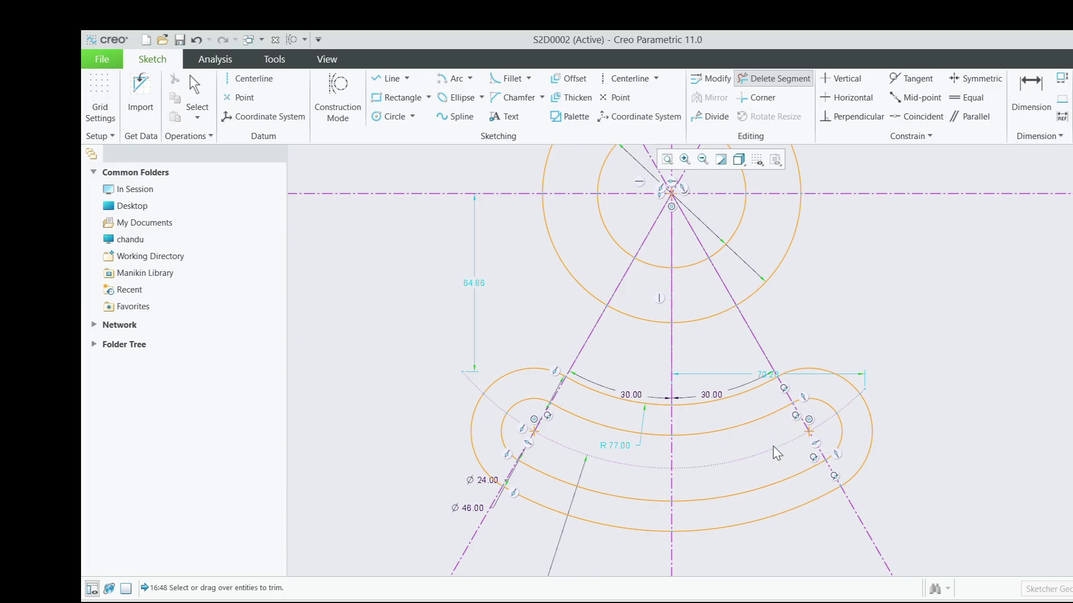
Consult the Exercise 1 reference image, and sketch a vertical neck line about 31 mm long left of the centerline, from the large outer circle to the uppermost arc.
scroll(750, 435, up, 2)
scroll(764, 354, up, 1)
scroll(807, 302, down, 1)
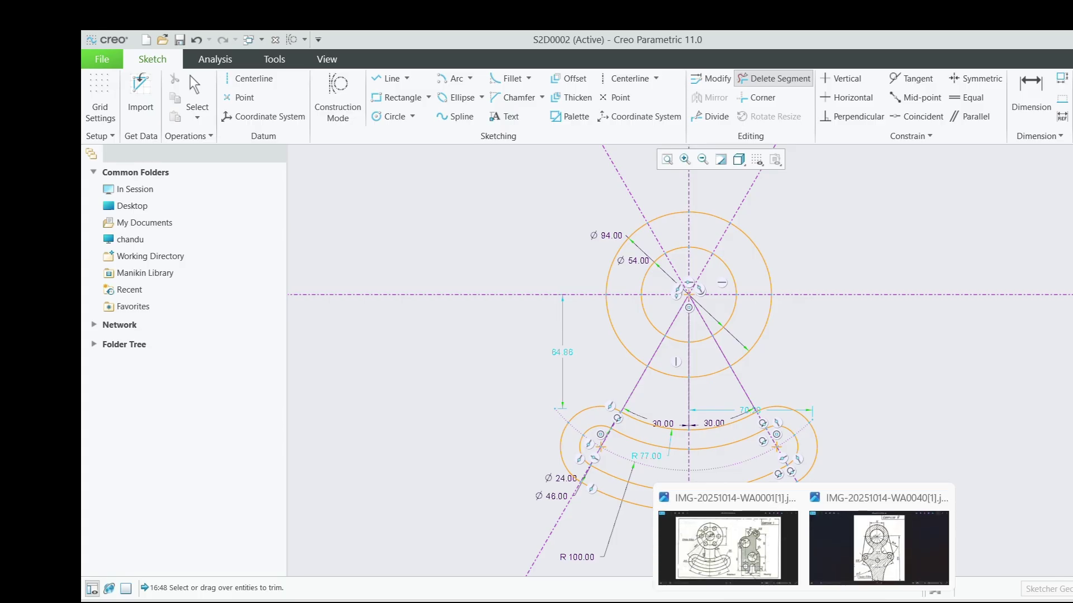
click(722, 532)
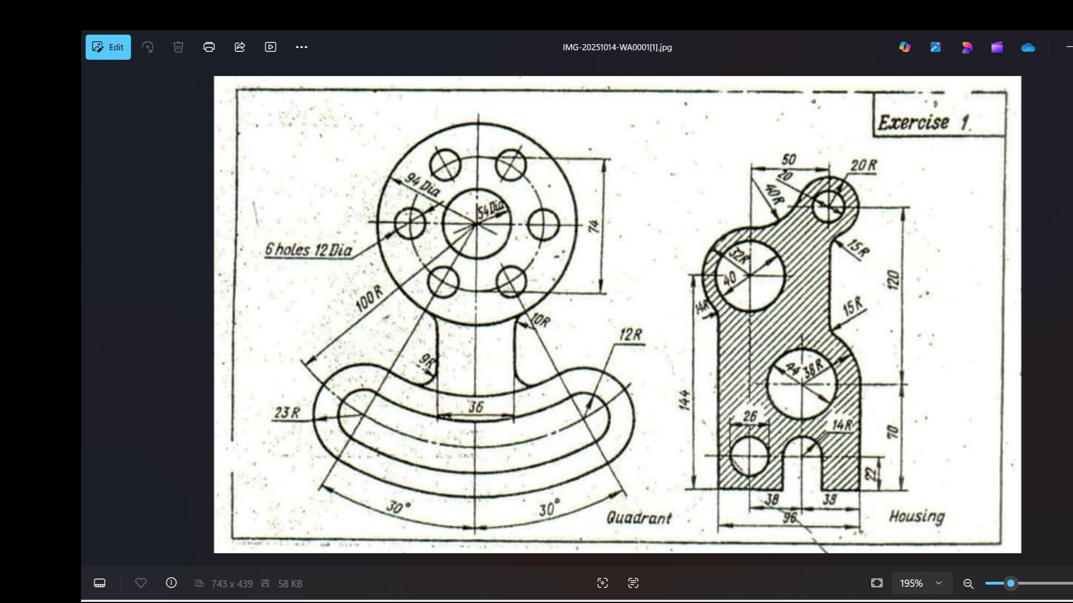
key(alt+Tab)
scroll(825, 357, up, 3)
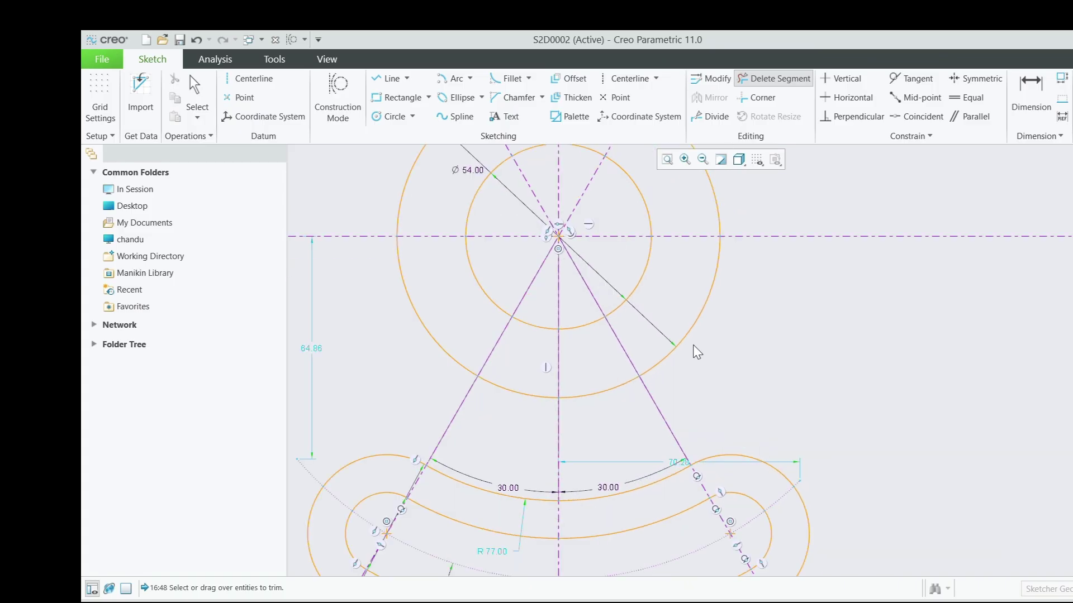
click(386, 78)
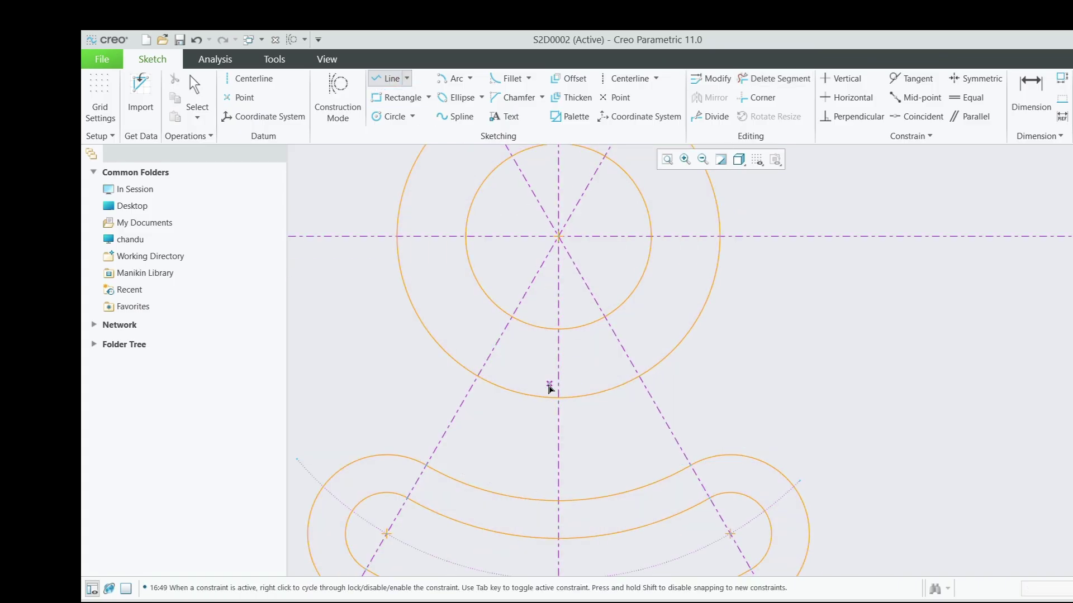
click(514, 394)
click(510, 499)
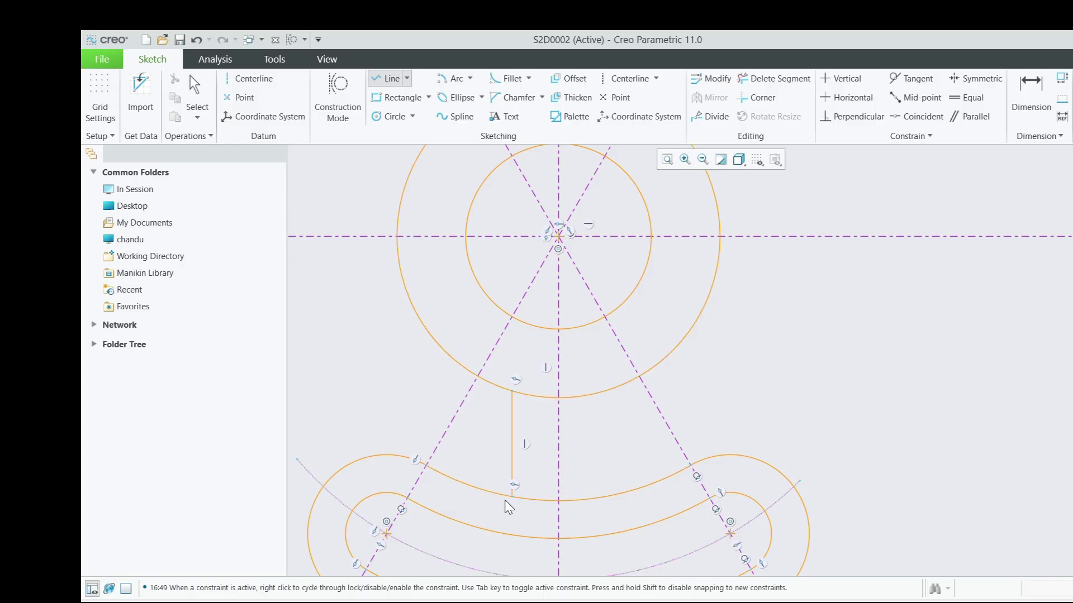
middle_click(508, 501)
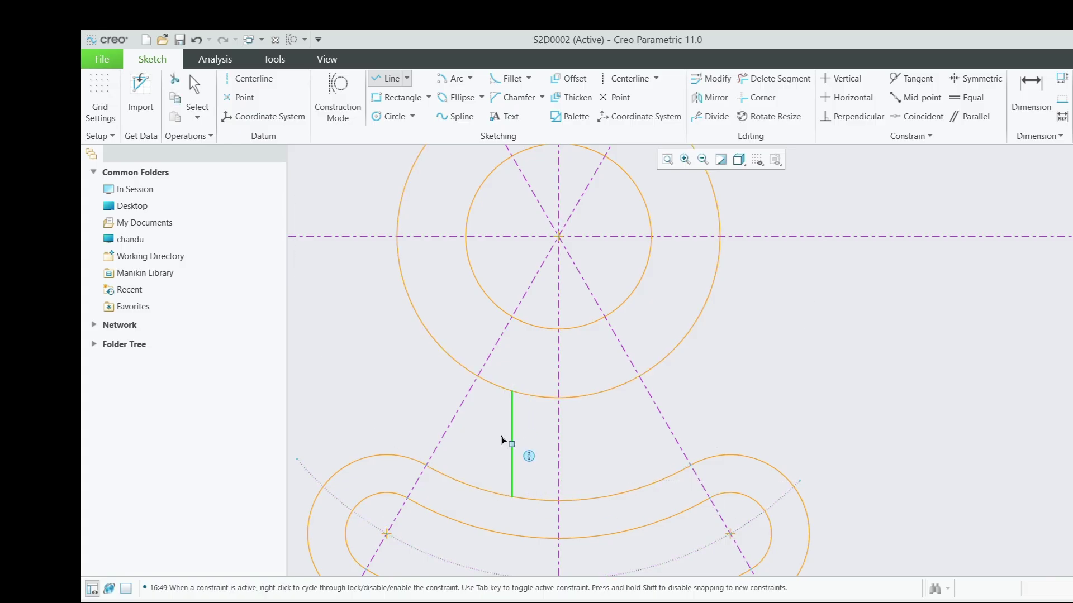
Dimension the neck line's distance from the vertical centerline as 36/2.
click(1031, 92)
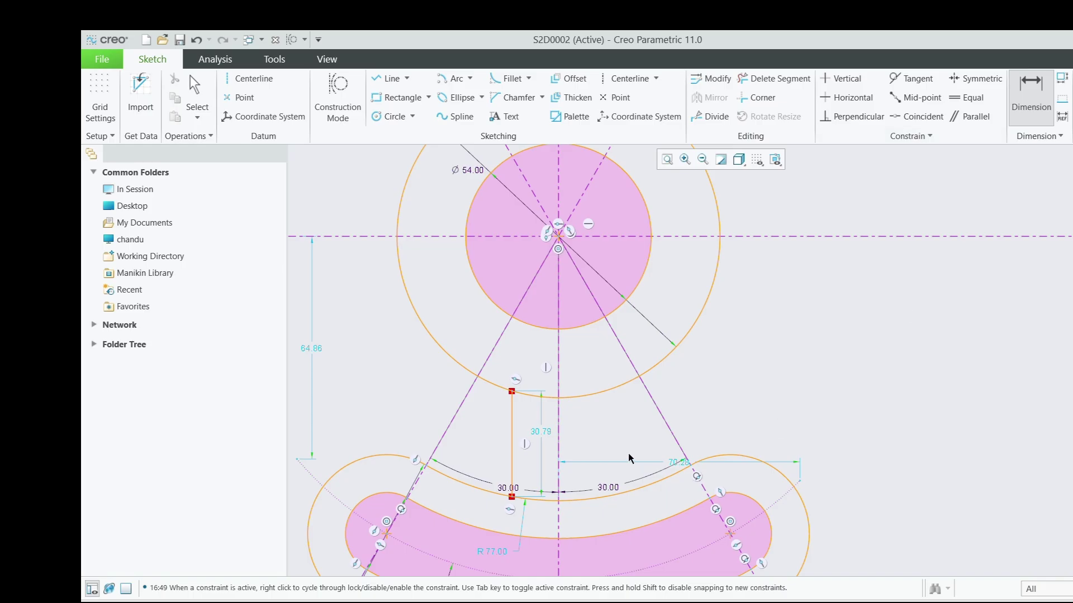
click(558, 445)
click(517, 468)
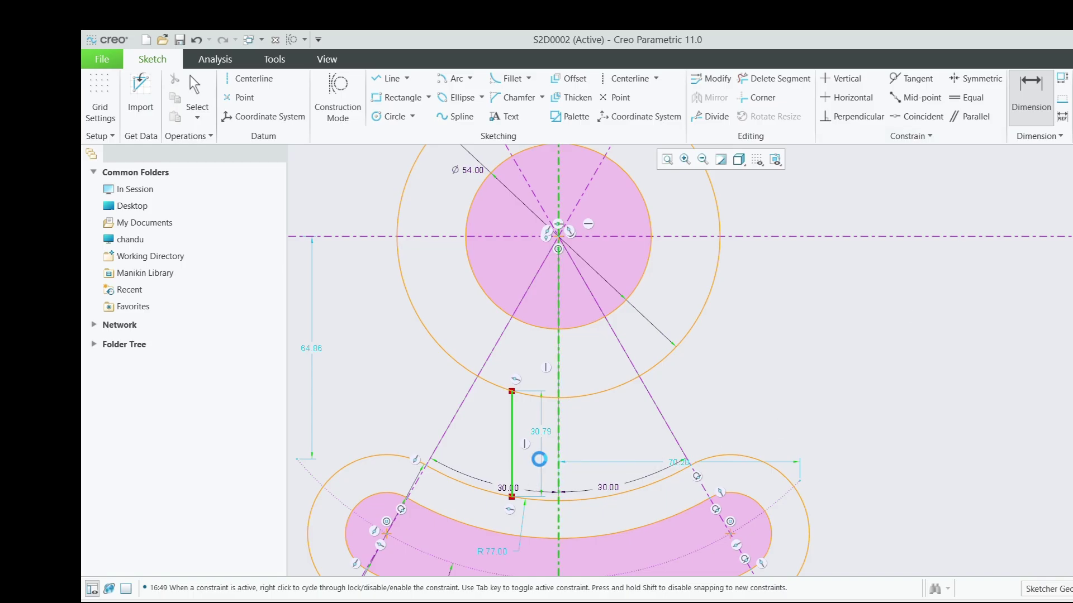
middle_click(539, 459)
text(36/2)
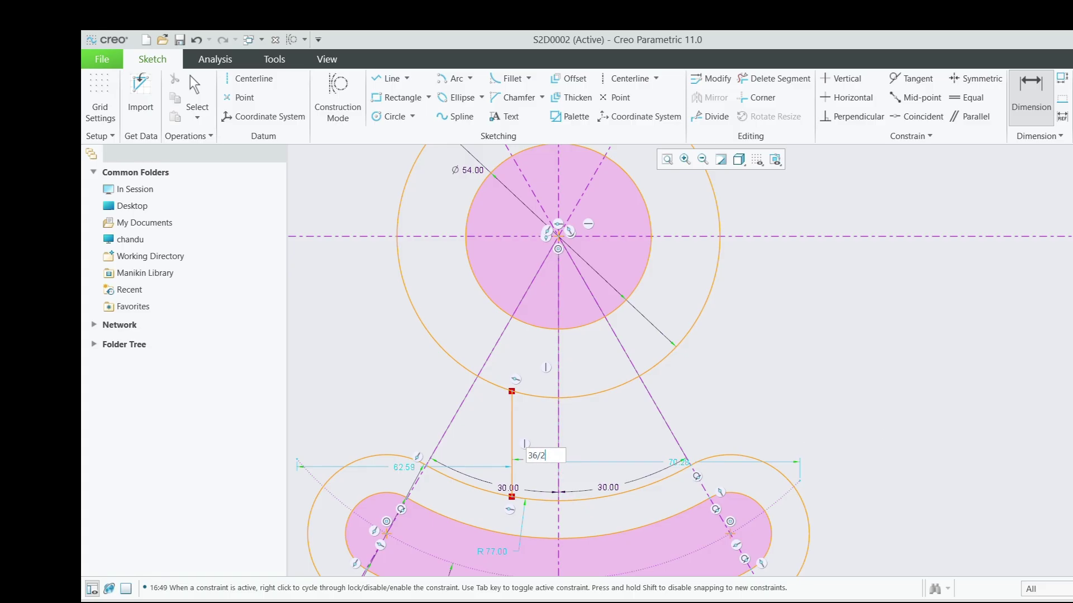
key(Return)
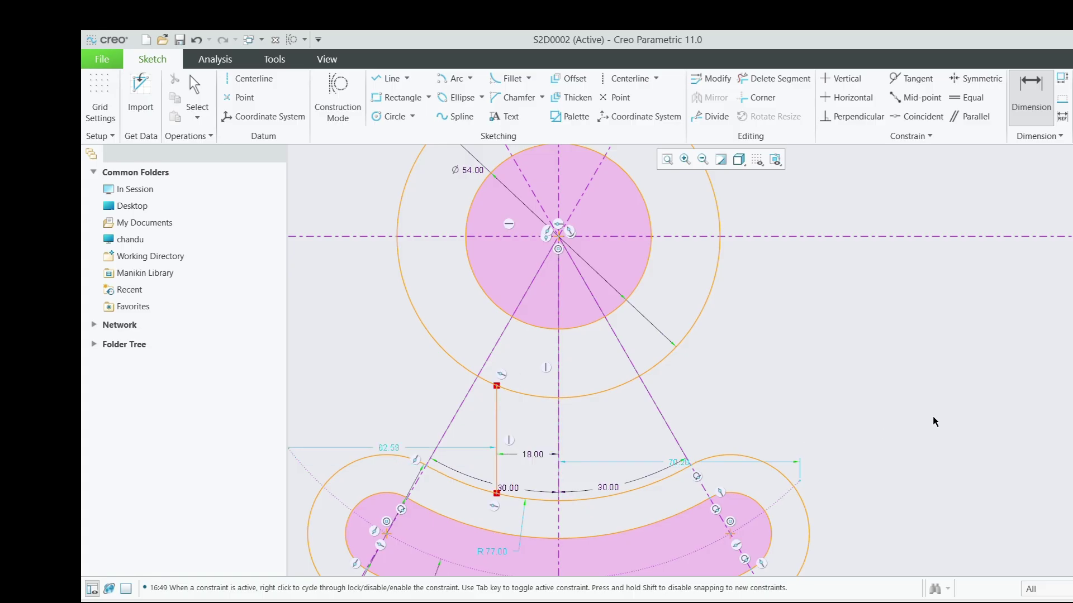
Fillet the corner between the neck line and the large outer circle with a radius of 10.
click(499, 82)
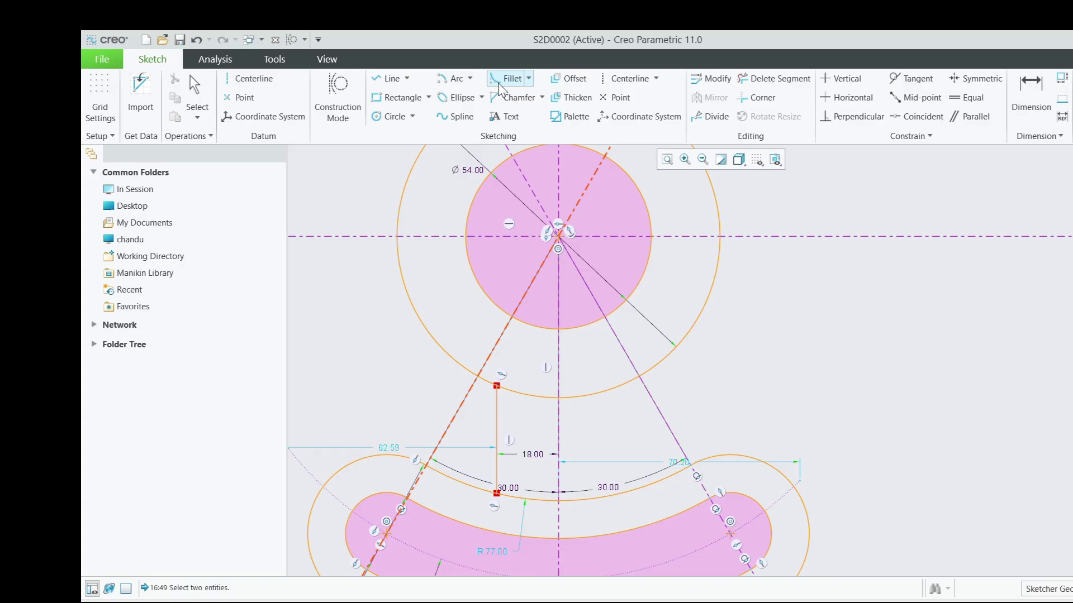
click(498, 422)
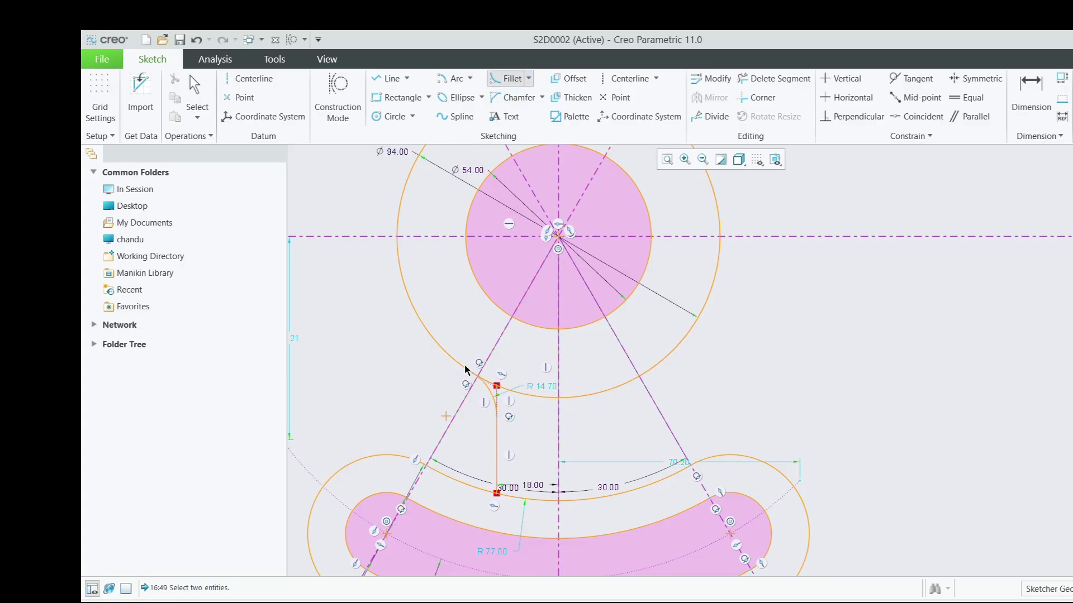
click(495, 384)
scroll(489, 403, down, 2)
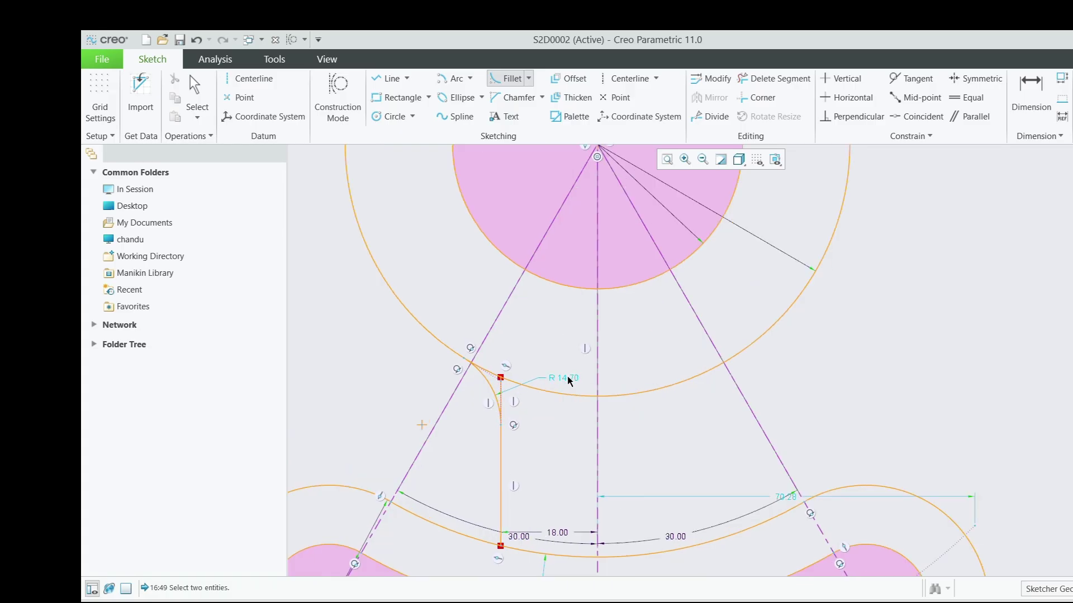
middle_click(710, 377)
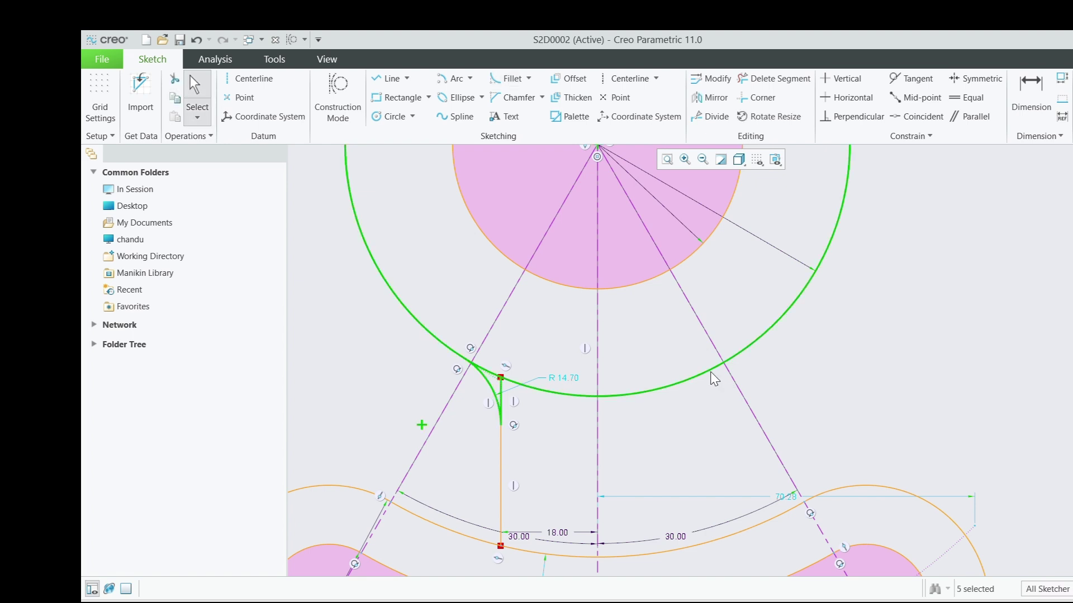
double_click(563, 379)
text(10)
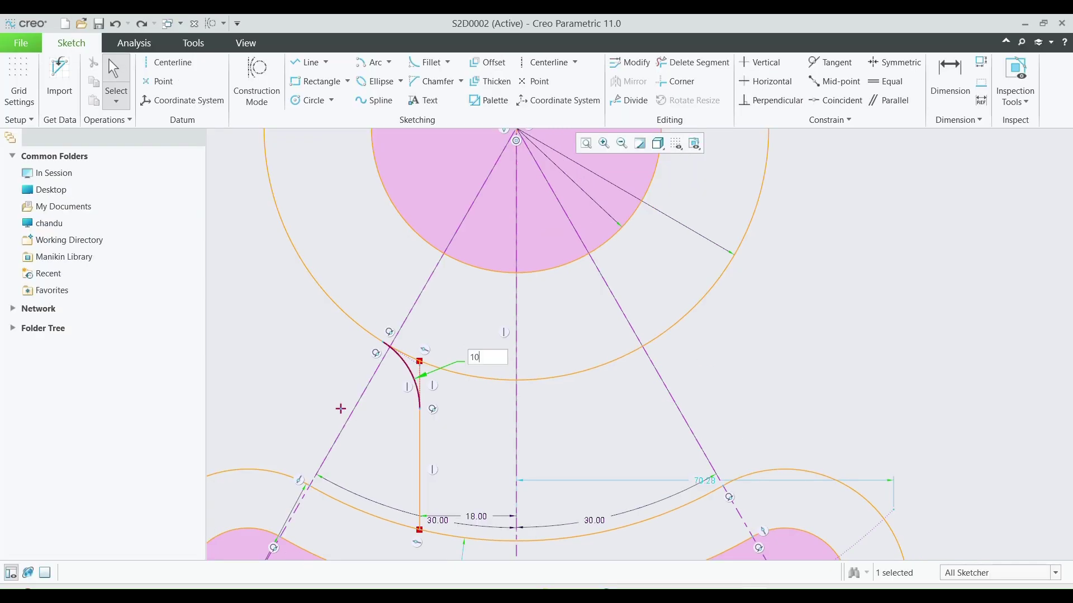
key(Return)
Fillet the corner between the neck line's lower end and the uppermost arc with a radius of 9.
scroll(506, 376, down, 1)
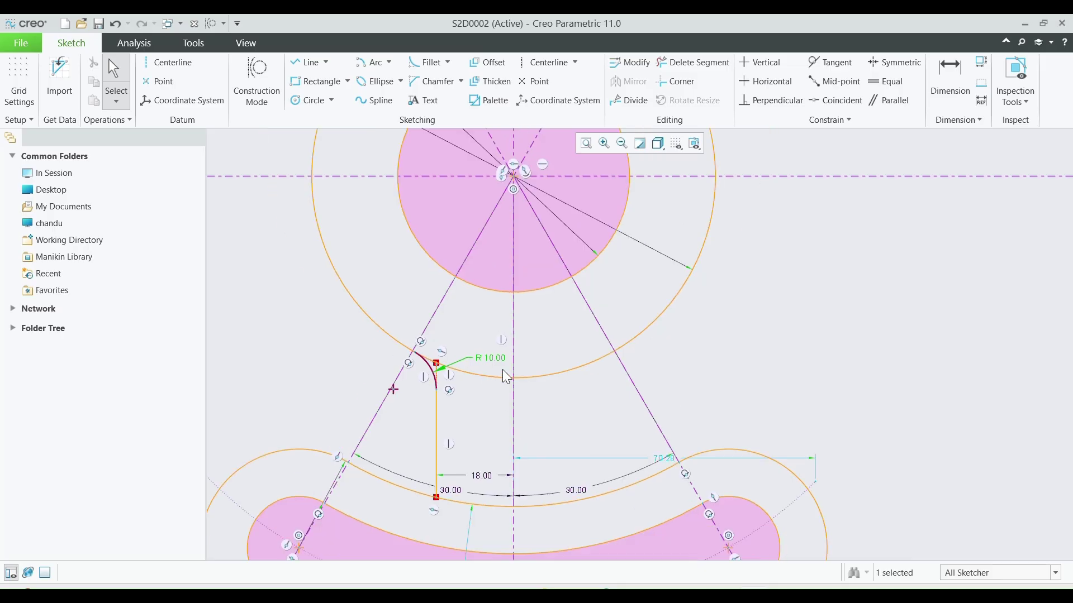
click(428, 63)
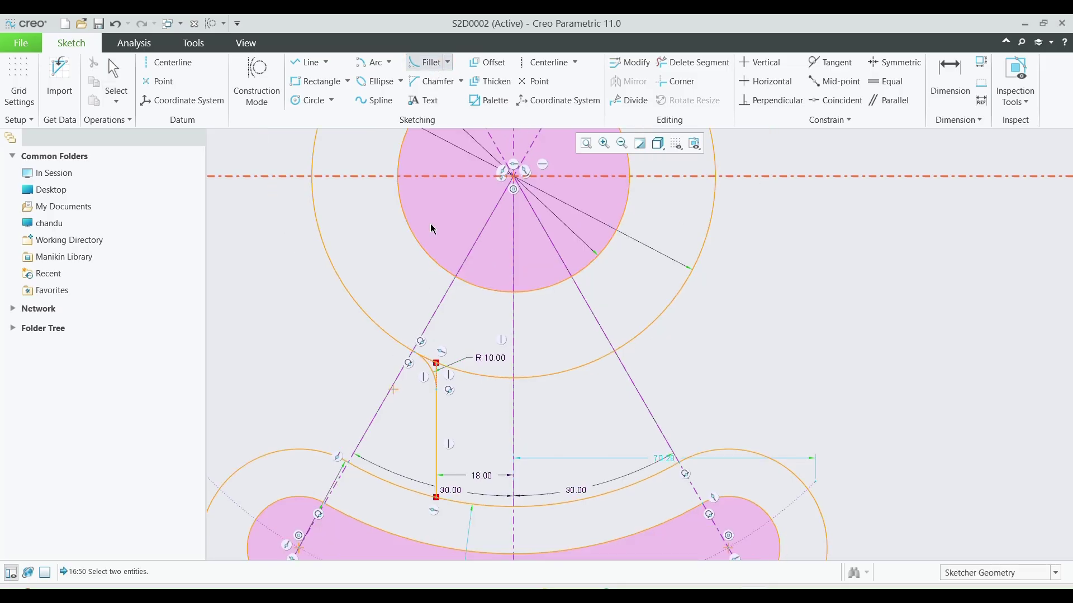
click(424, 493)
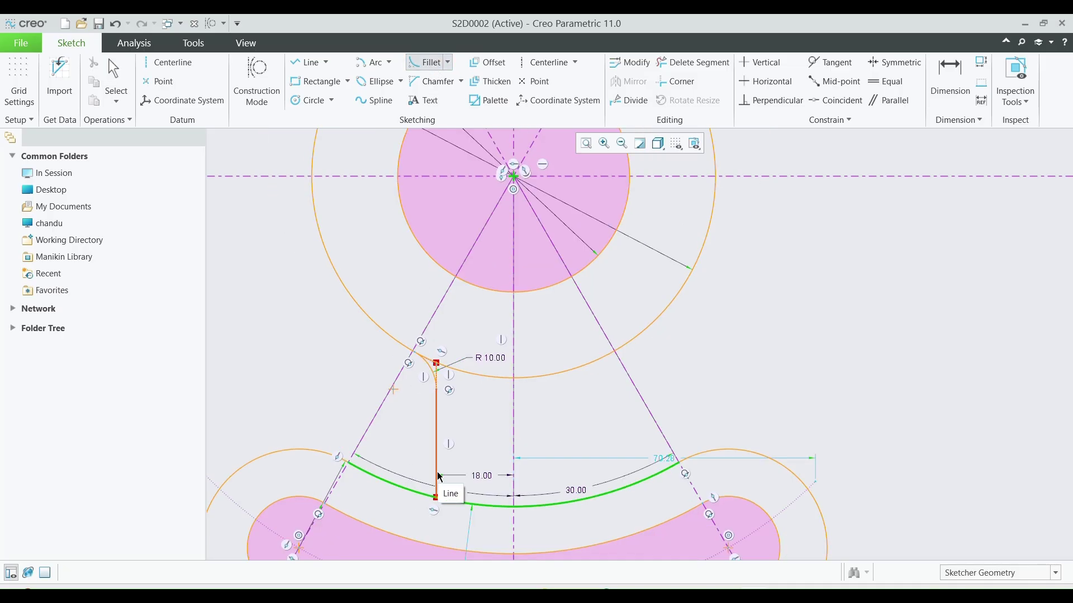
click(438, 478)
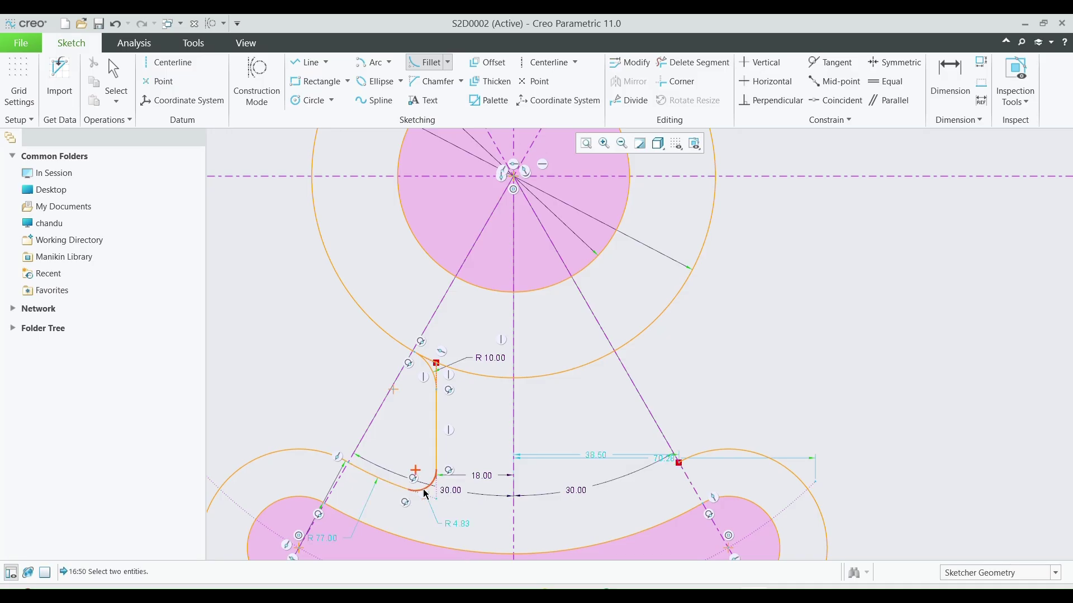
scroll(444, 511, down, 2)
scroll(446, 515, up, 3)
scroll(450, 522, down, 2)
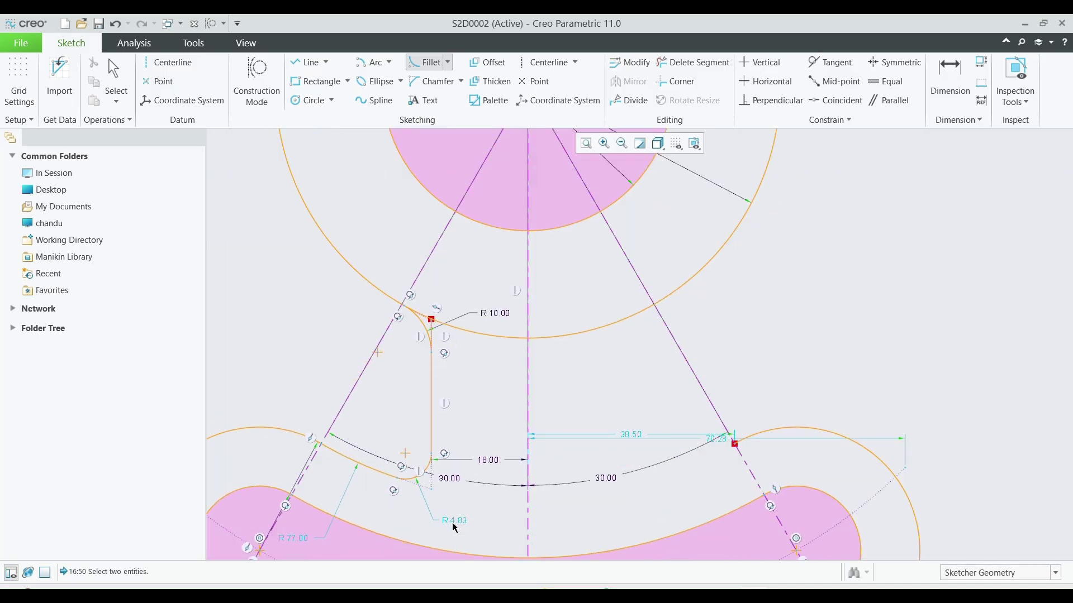
middle_click(467, 528)
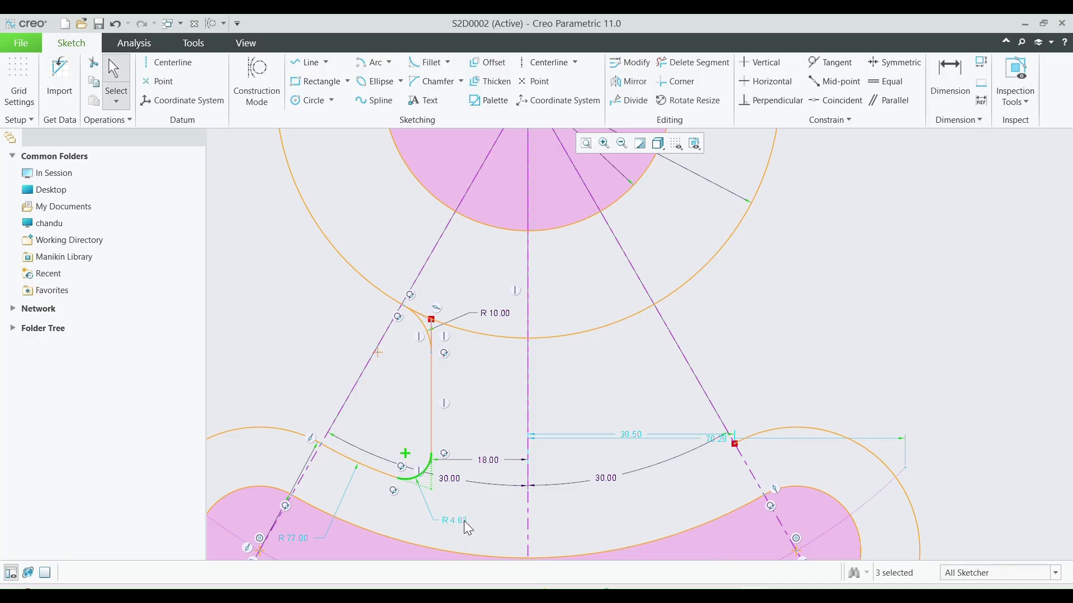
double_click(464, 520)
text(9)
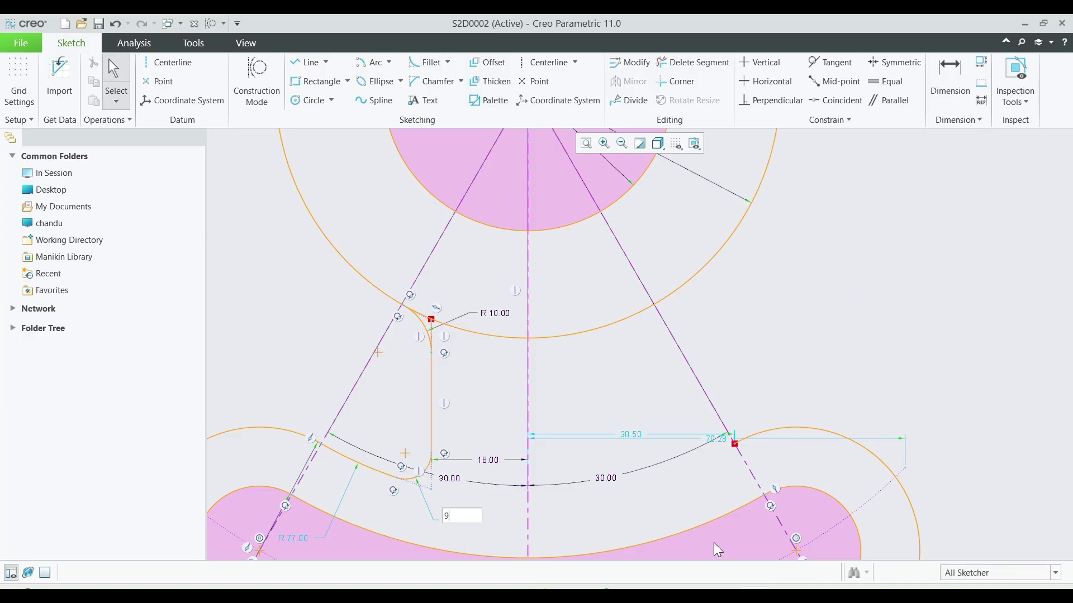
key(Return)
Sketch an arc centred on the large circles' center, from the lower fillet's end to the right rounded end's upper endpoint, restoring the removed arc portion.
scroll(713, 435, up, 1)
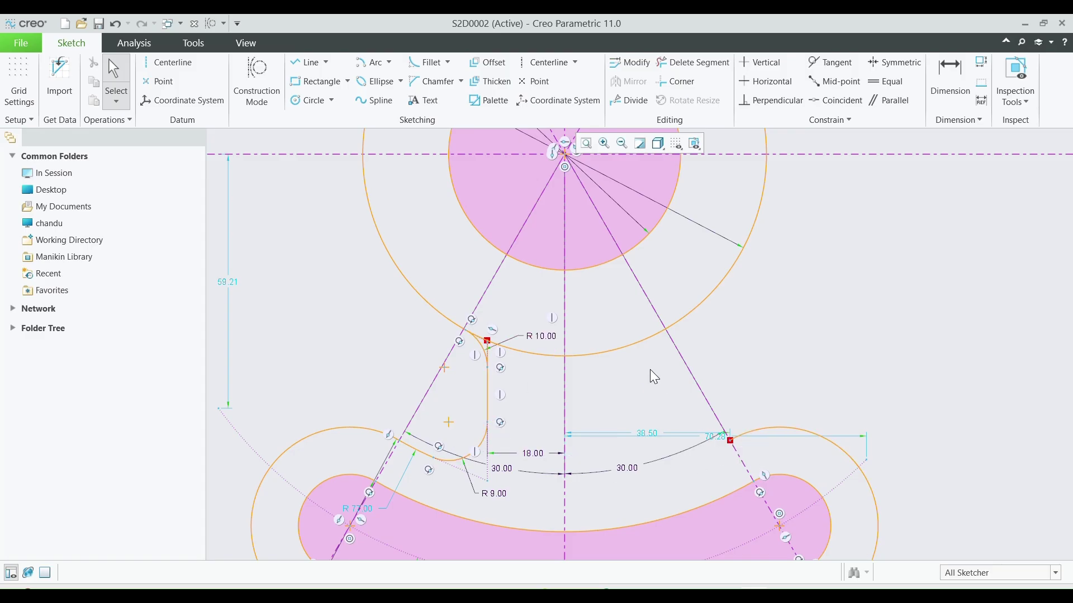
click(362, 61)
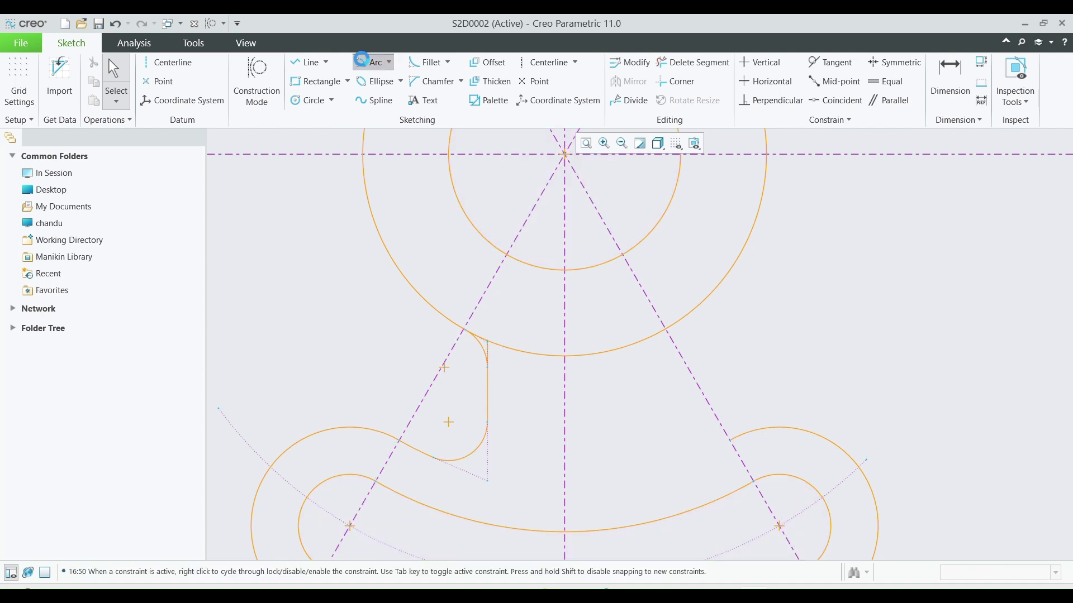
click(565, 154)
click(434, 458)
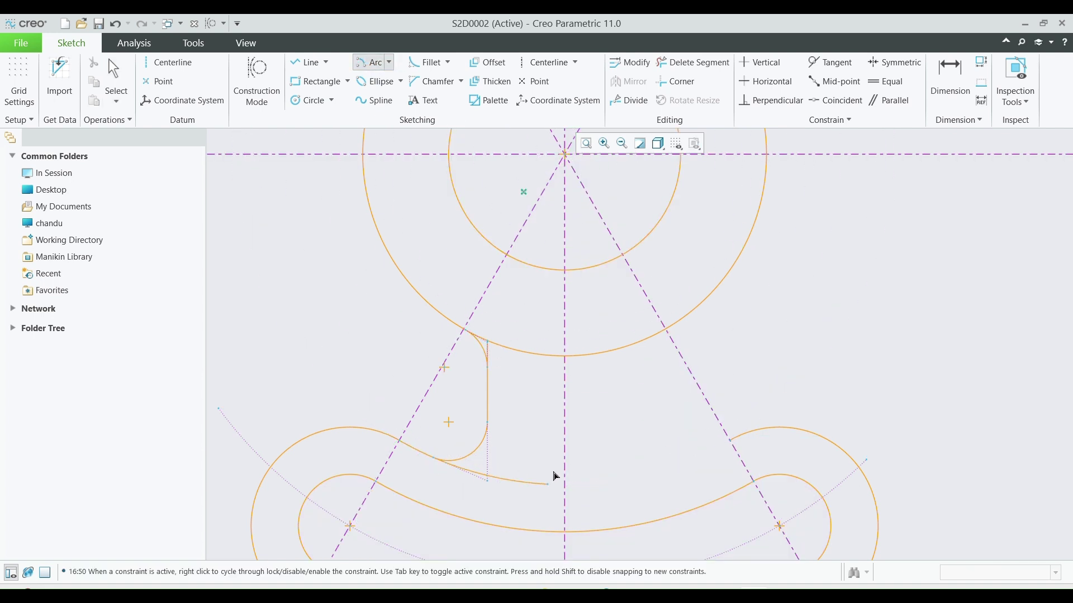
click(730, 441)
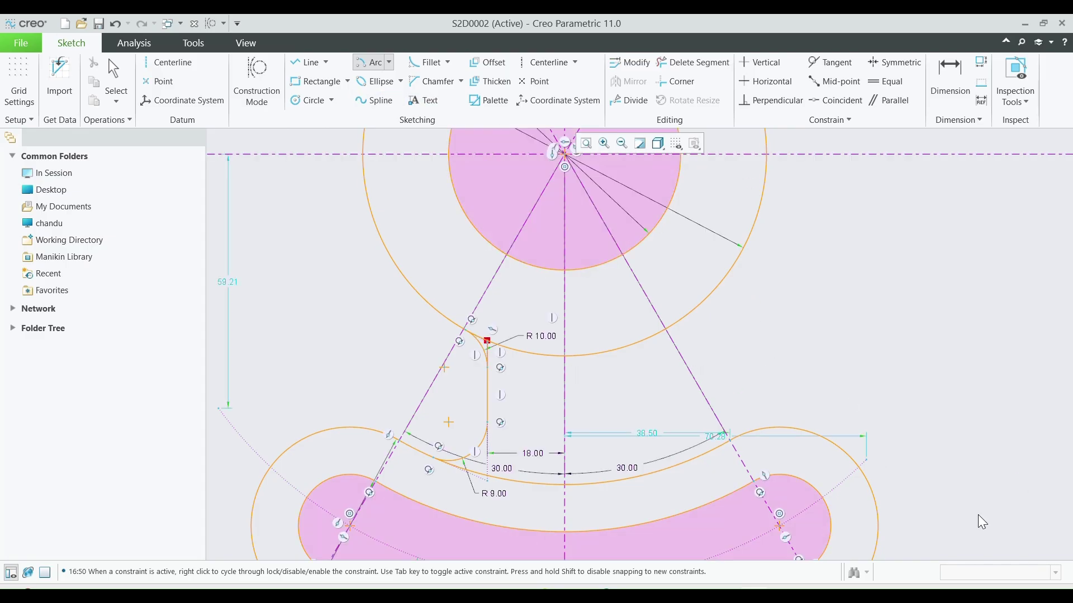
Trim away the leftover stub of the neck line between the R10 fillet and the large outer circle.
middle_click(978, 515)
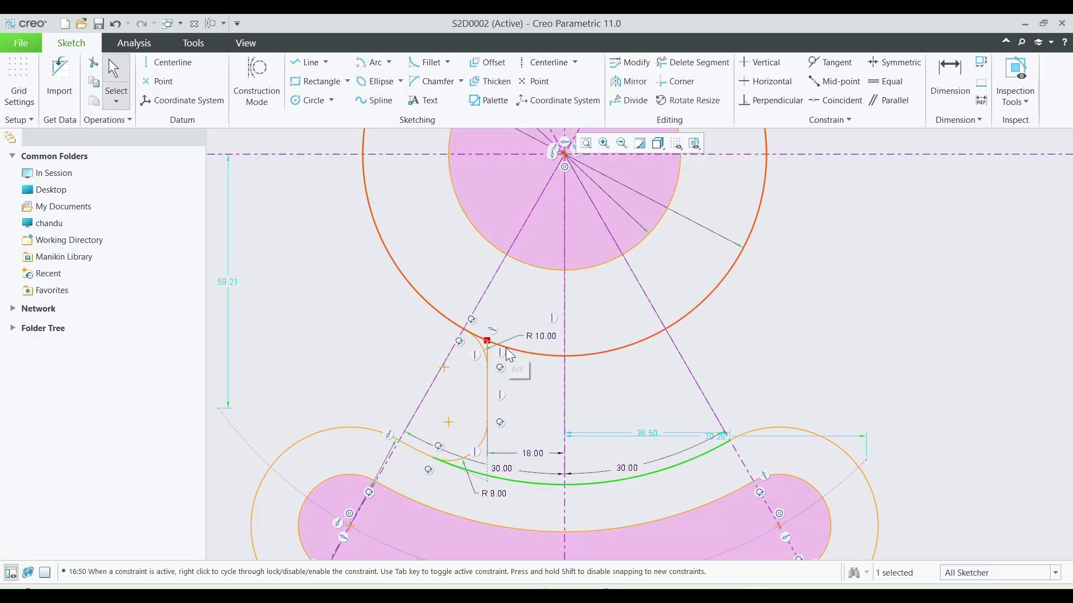
click(693, 62)
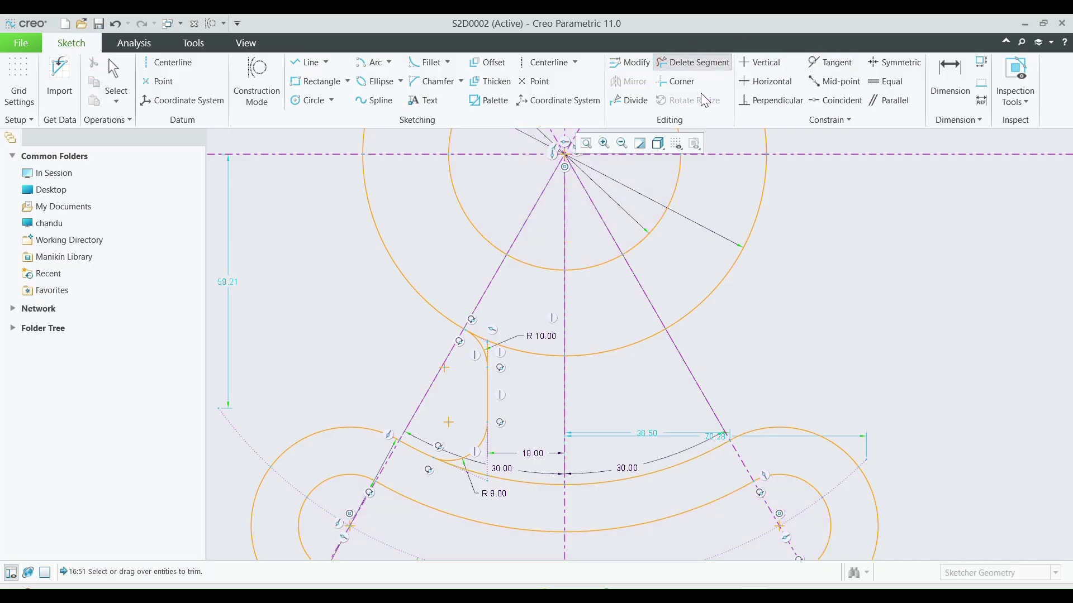
scroll(526, 312, up, 5)
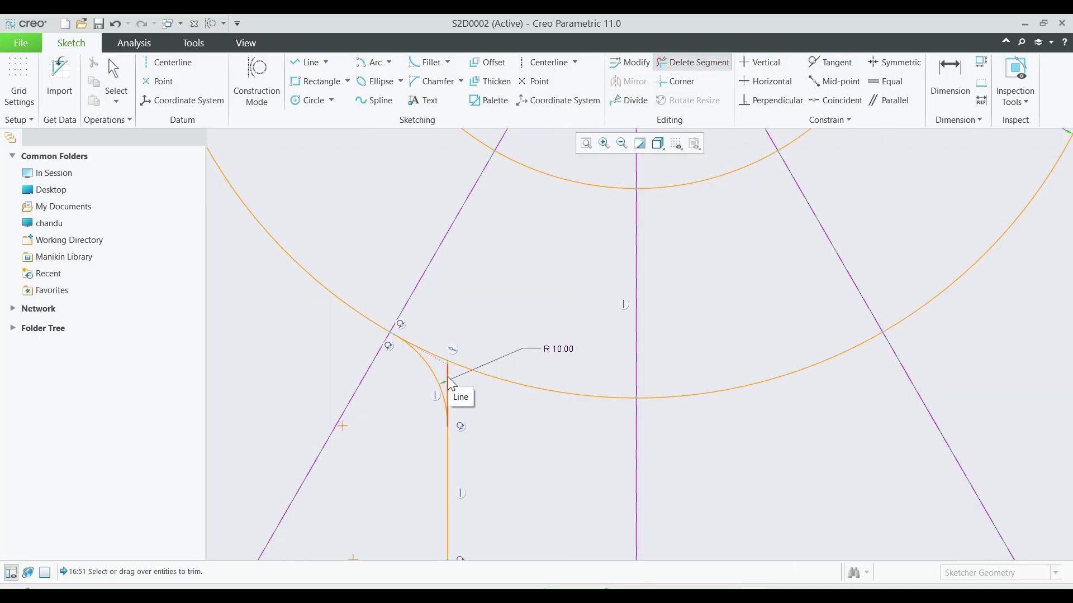
scroll(450, 370, up, 3)
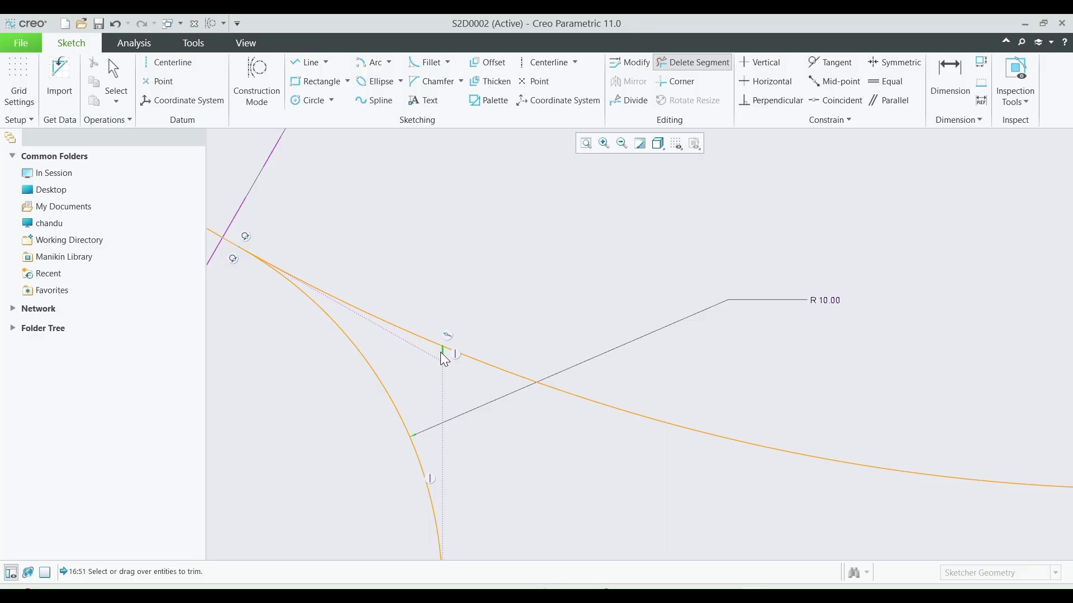
scroll(448, 405, down, 5)
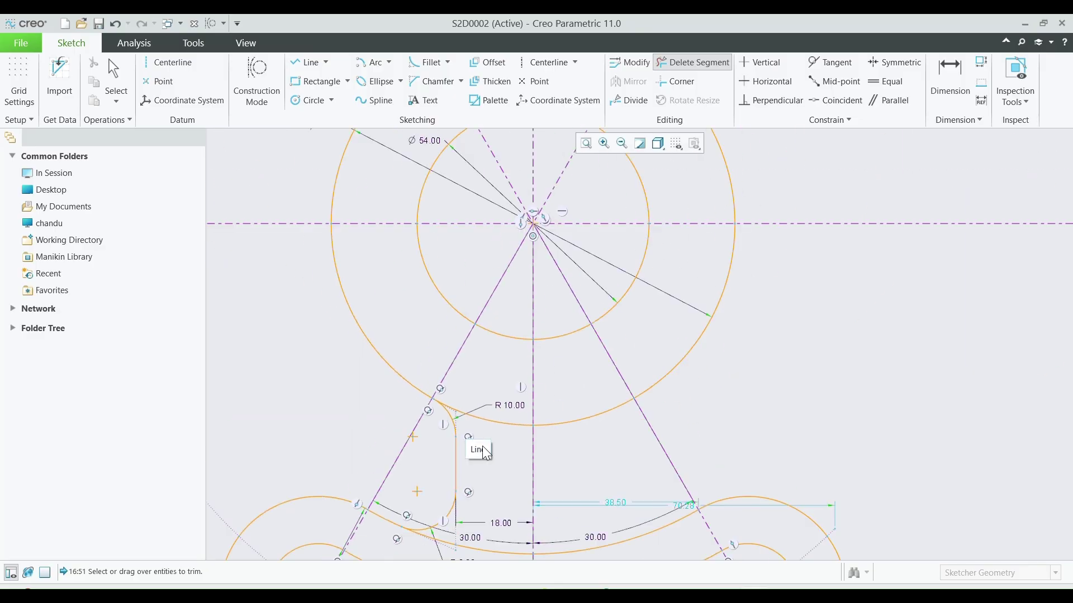
middle_click(767, 274)
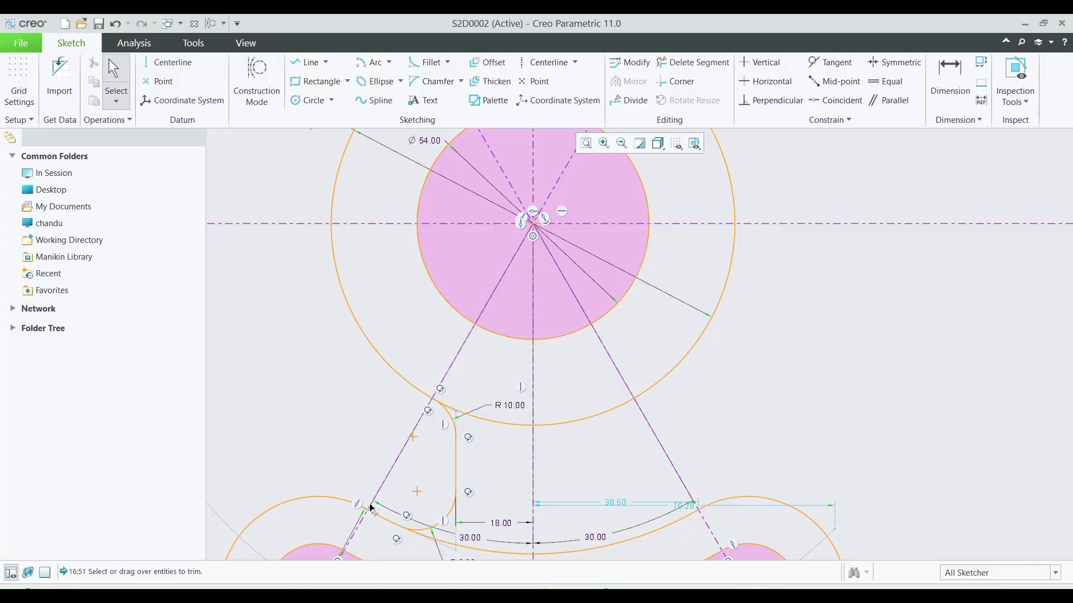
Mirror the neck line and its two fillets about the vertical centerline.
click(456, 464)
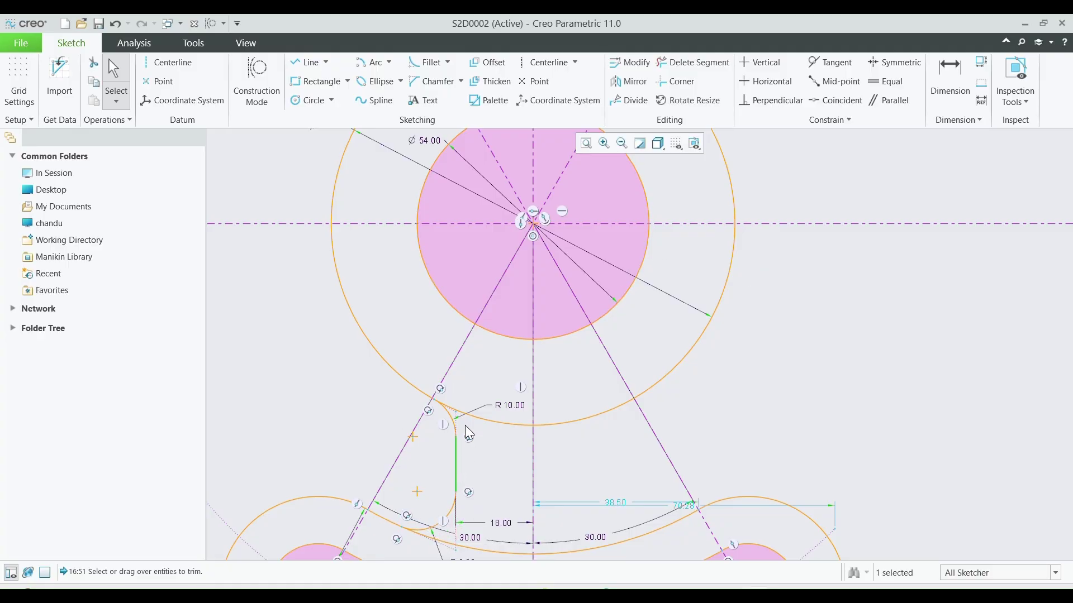
ctrl+click(448, 414)
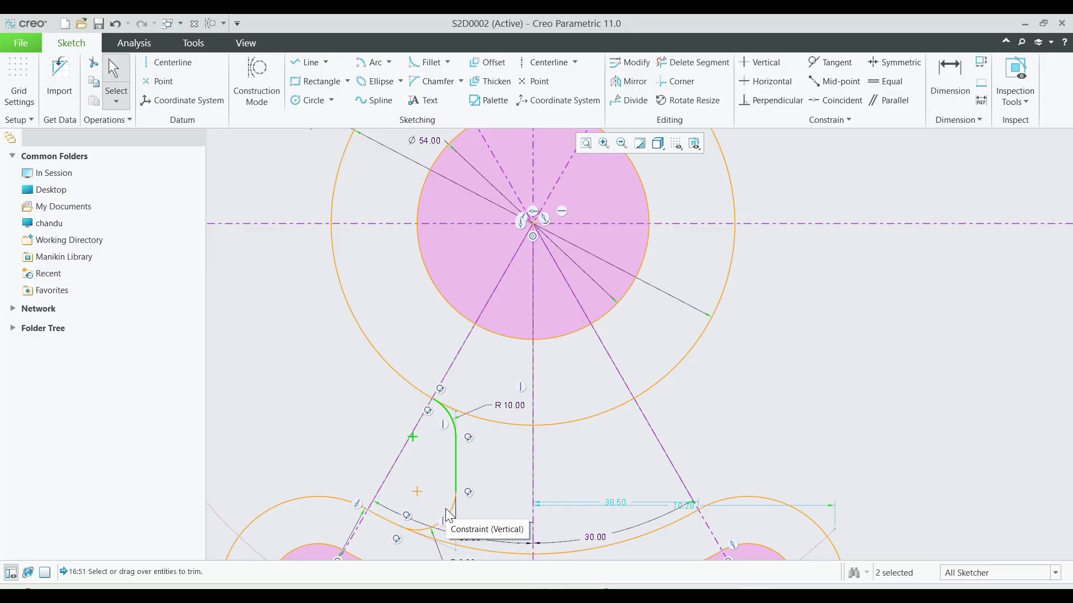
ctrl+click(457, 511)
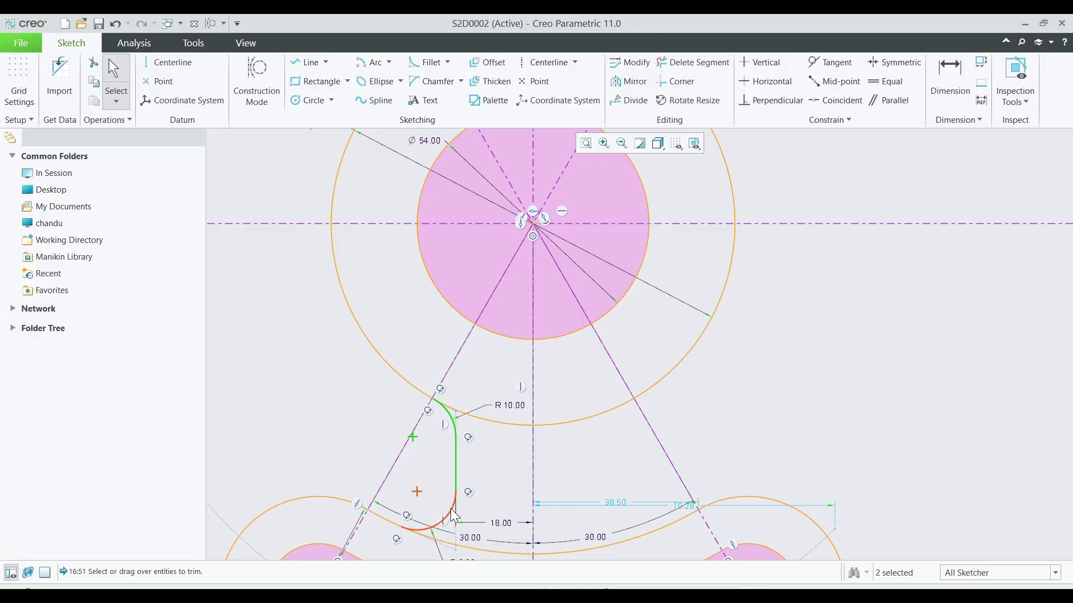
click(628, 81)
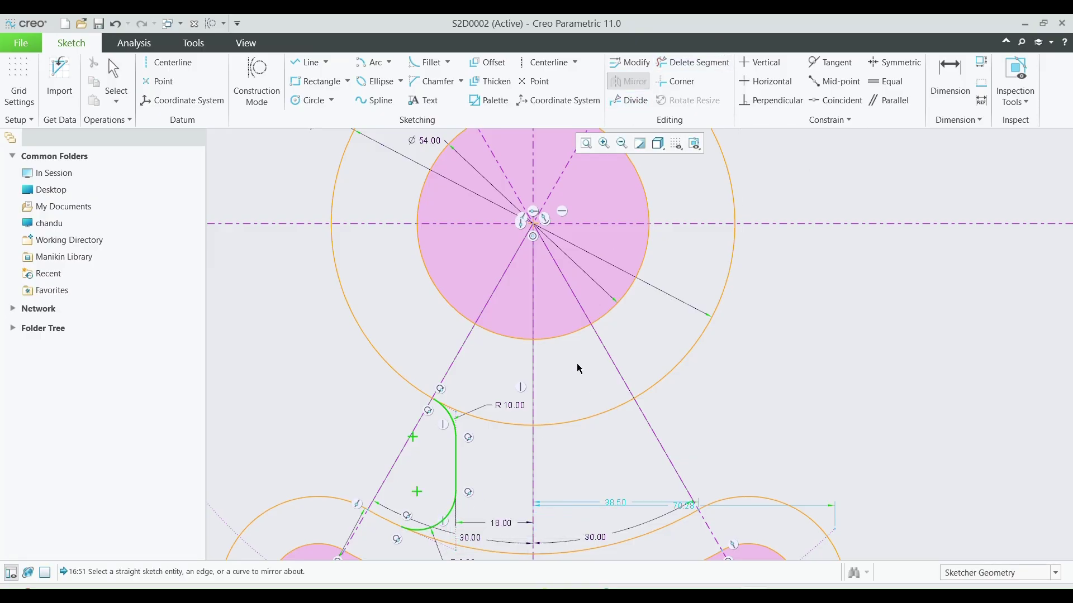
click(534, 463)
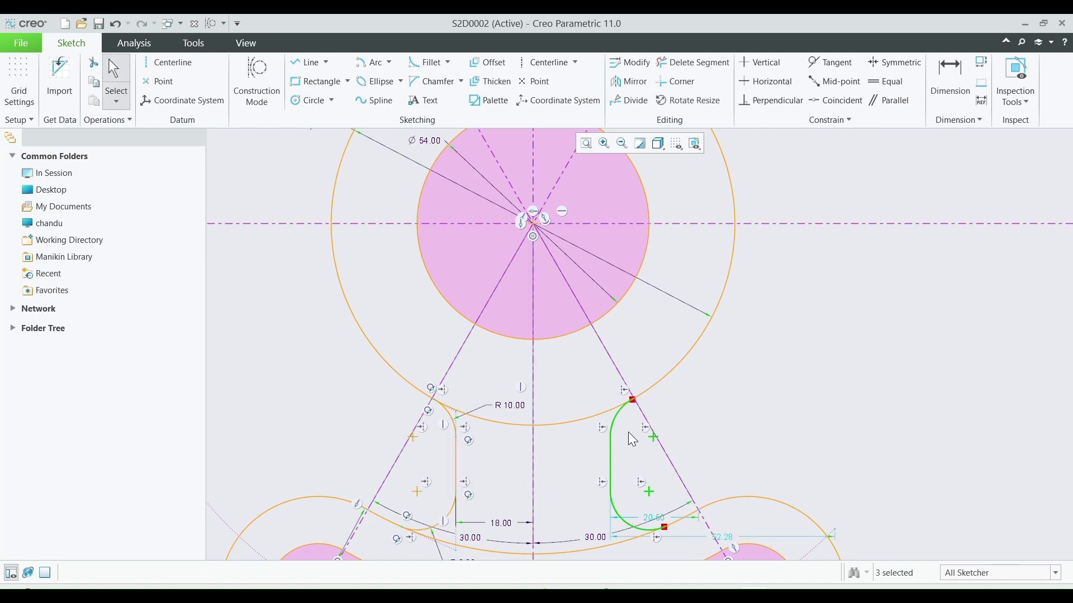
scroll(632, 439, up, 3)
scroll(628, 429, up, 3)
scroll(620, 447, down, 6)
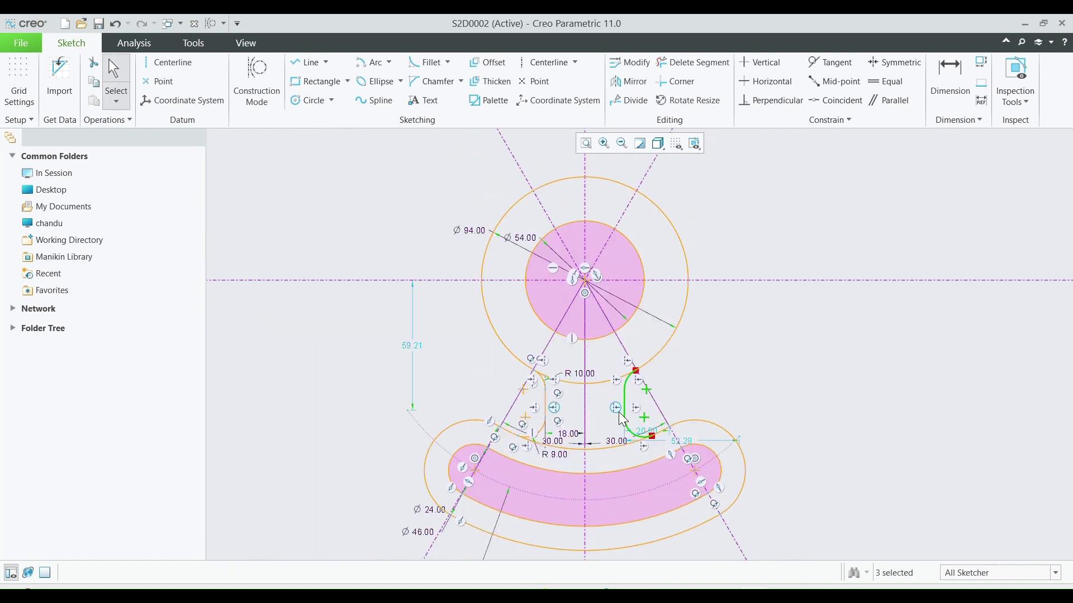
scroll(619, 411, up, 1)
click(778, 323)
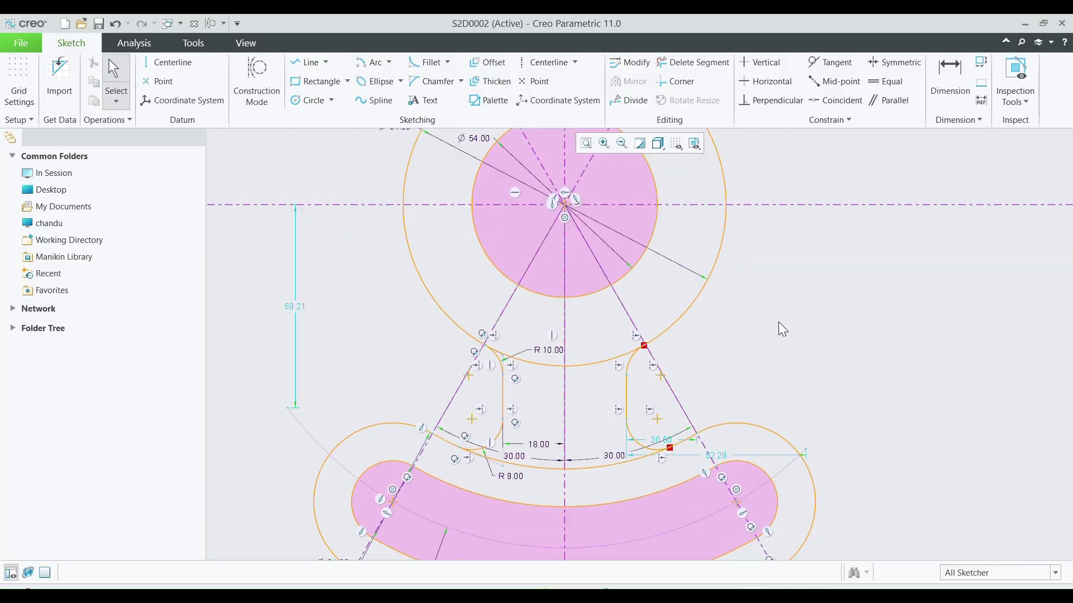
Sketch a construction circle of about 39 radius, concentric with and between the 54 and 94 diameter circles.
scroll(763, 224, up, 3)
scroll(693, 173, down, 3)
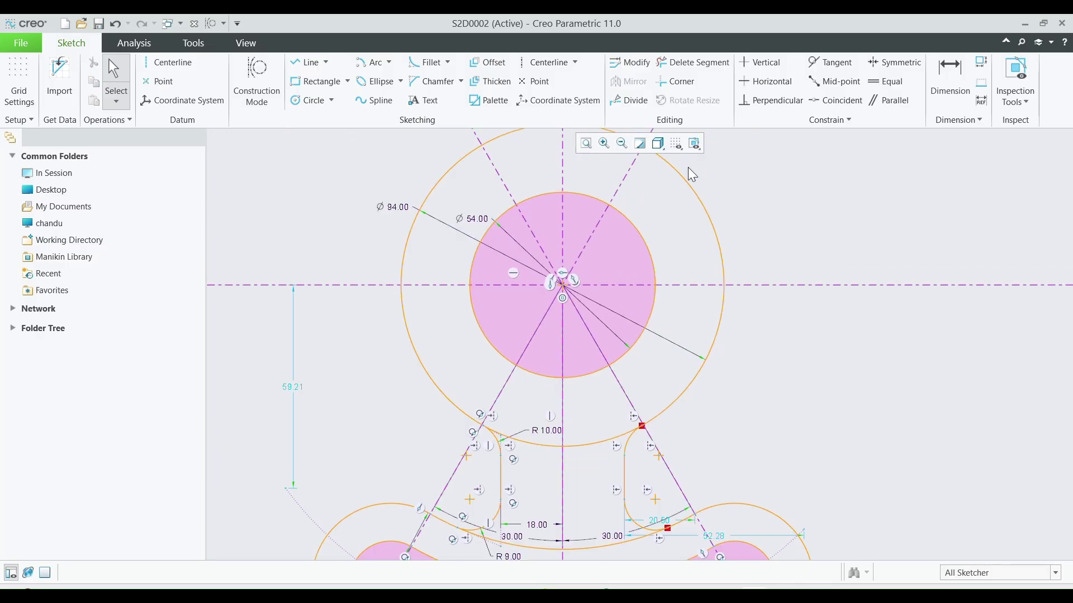
click(253, 82)
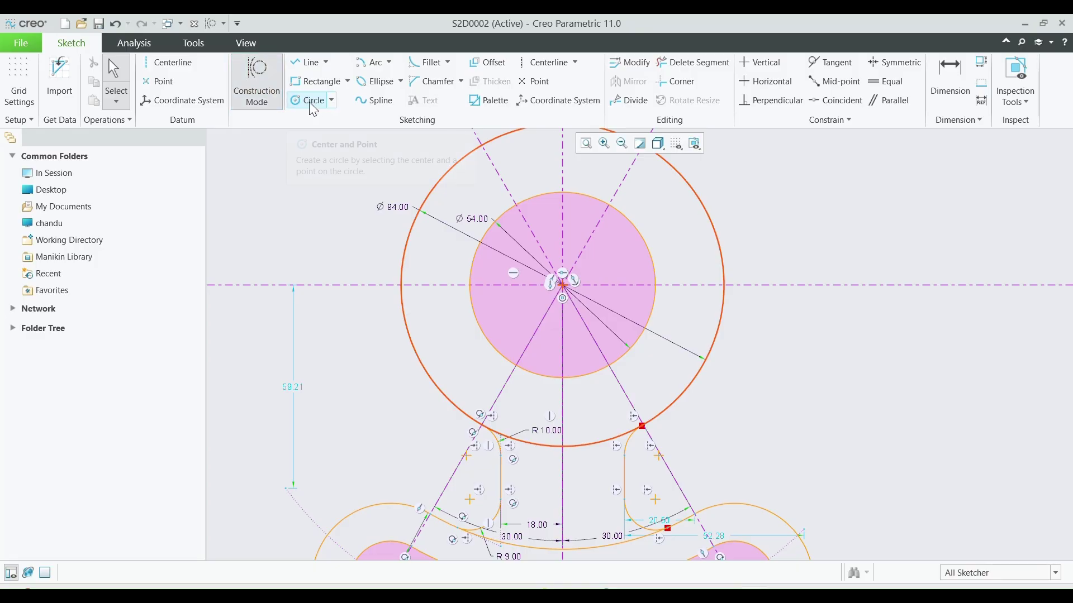
click(310, 101)
click(563, 286)
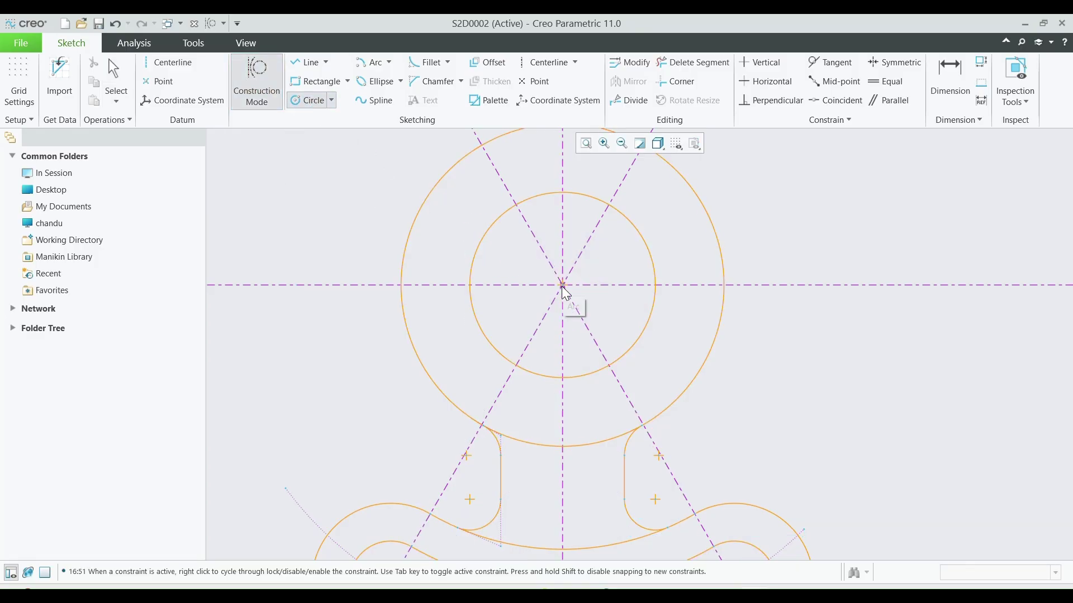
click(667, 368)
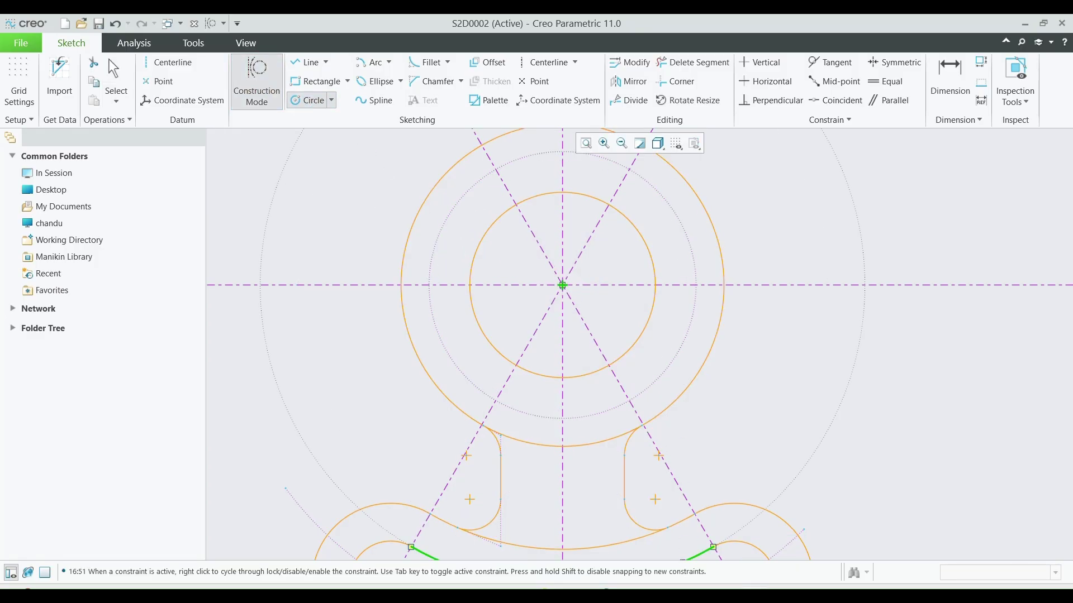
Look up the hole pattern dimension in the Exercise 1 reference drawing and set the construction circle's radius to 74/2.
key(alt+Tab)
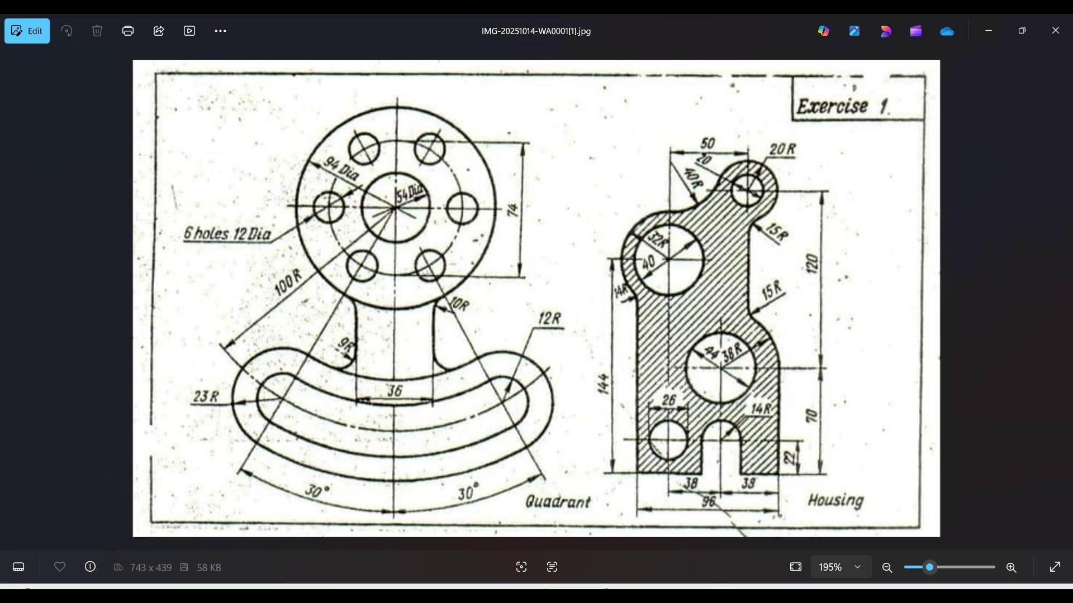
key(alt+Tab)
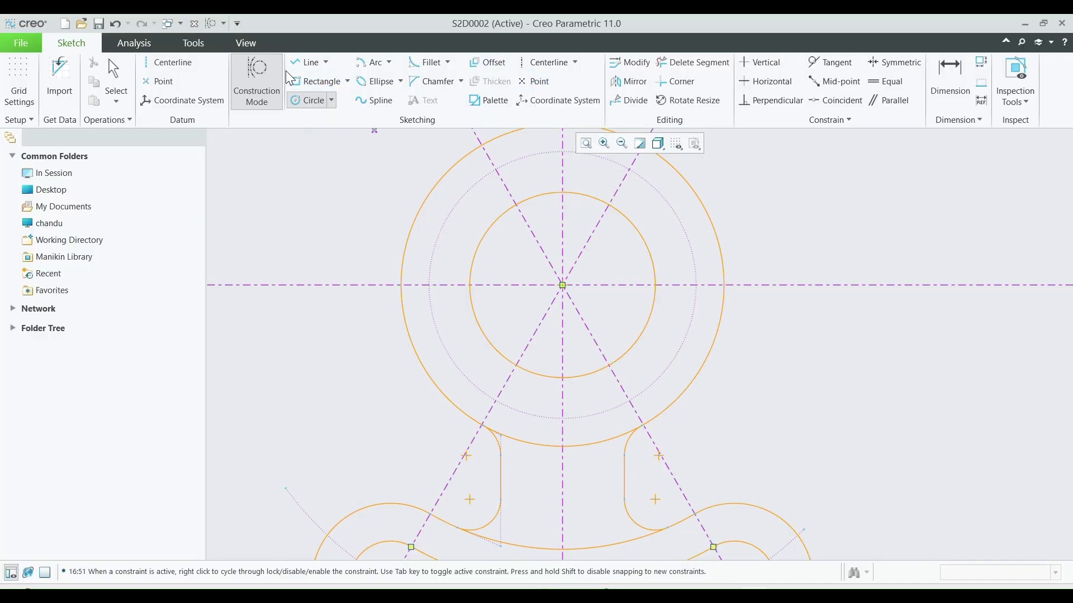
click(950, 78)
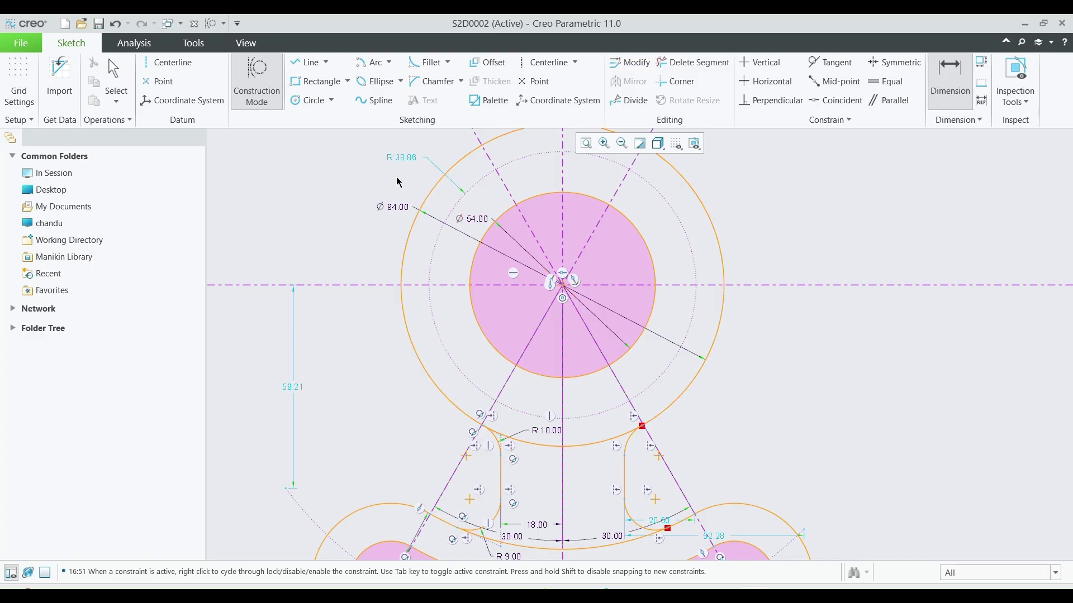
double_click(402, 159)
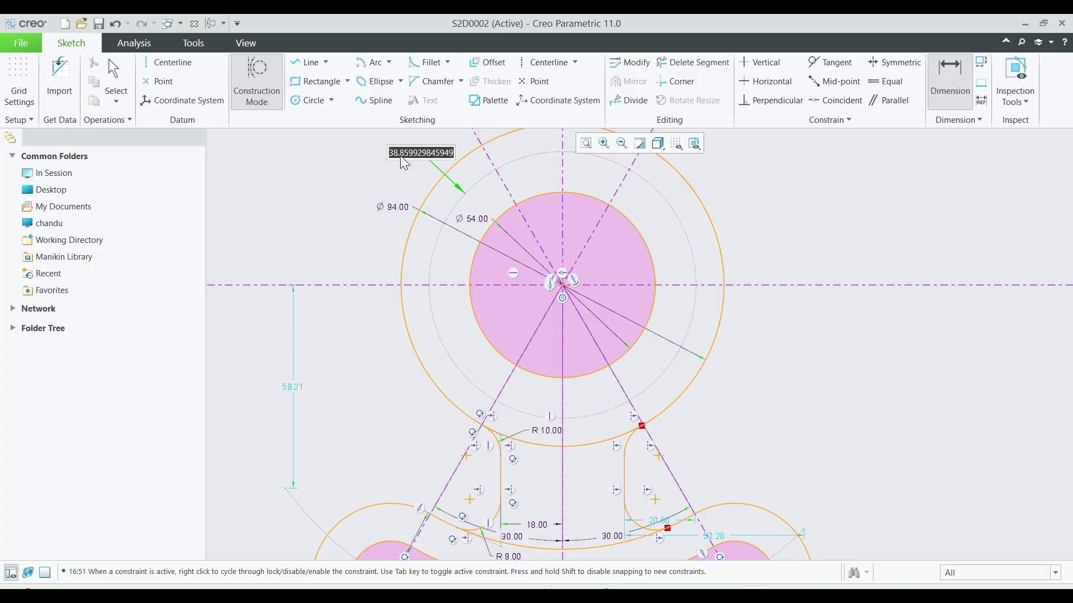
text(74)
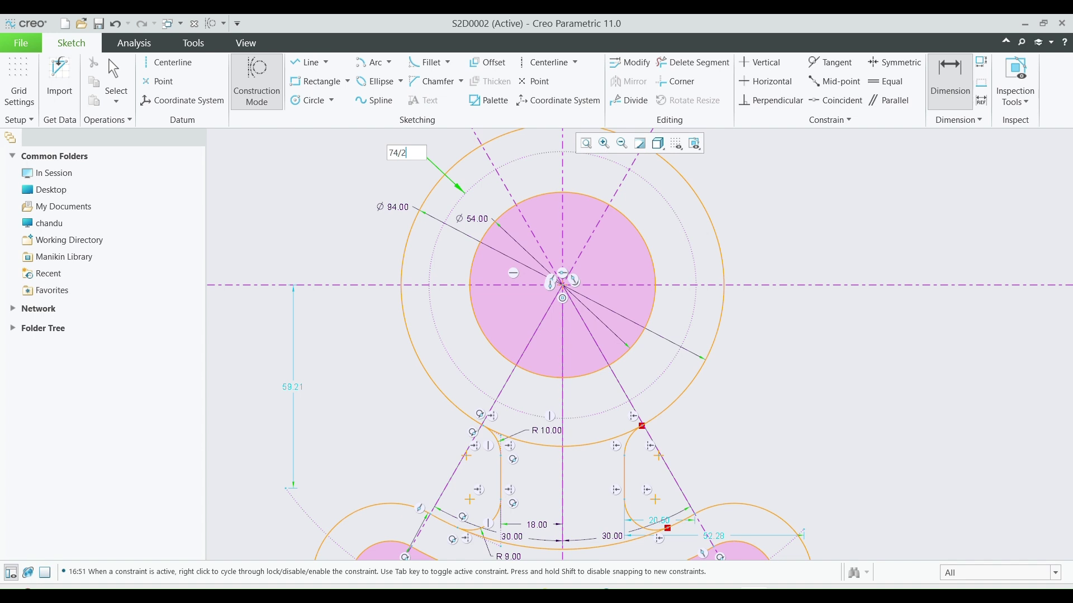
text(/2)
key(Return)
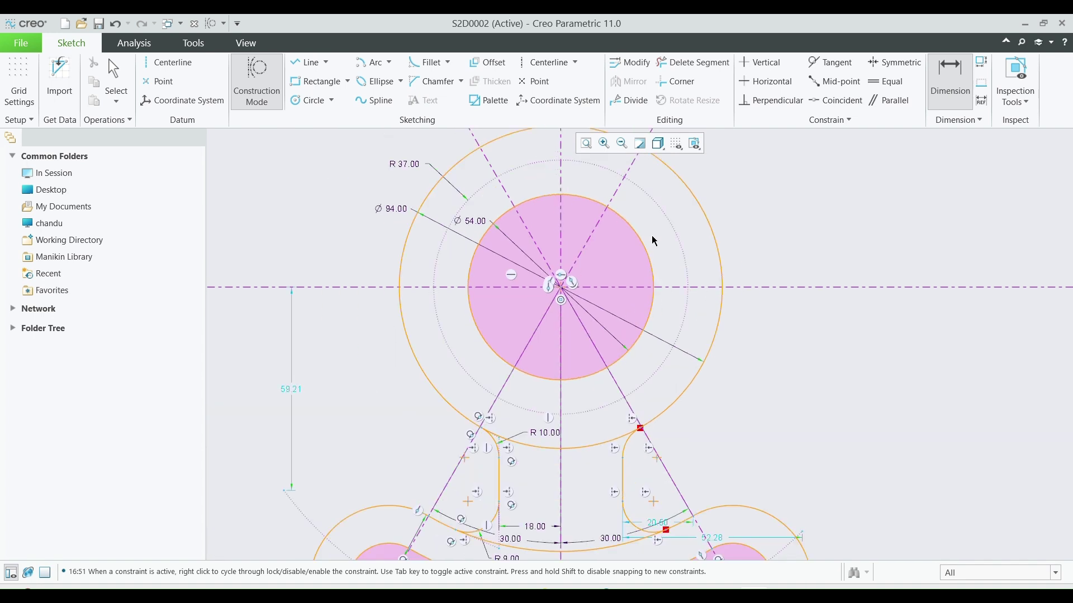
Sketch six equal solid circles centred where the construction circle crosses the horizontal and the two angled centerlines.
click(292, 101)
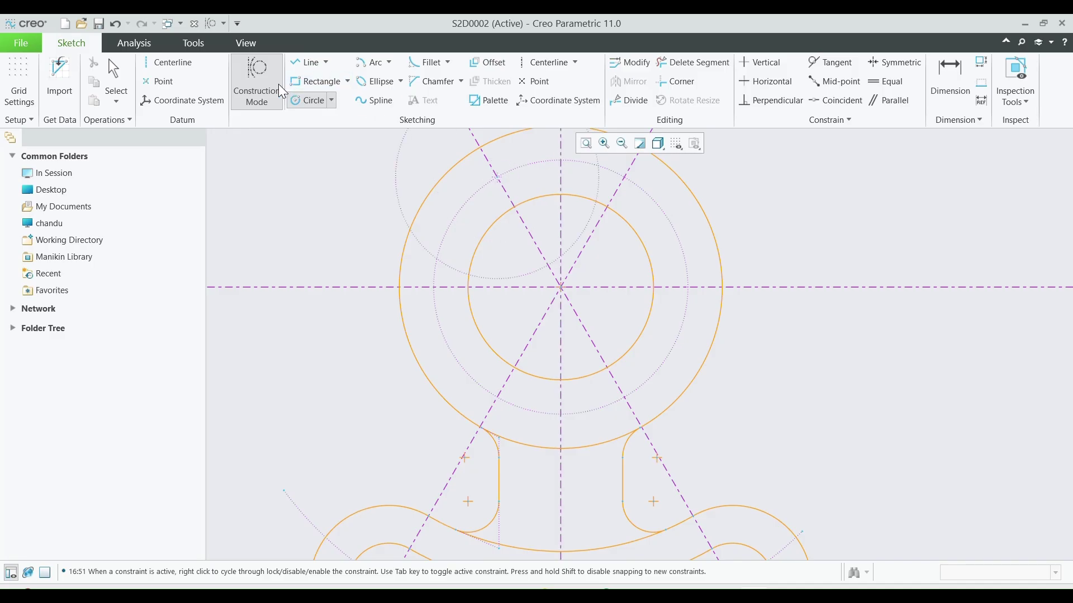
click(307, 103)
click(496, 177)
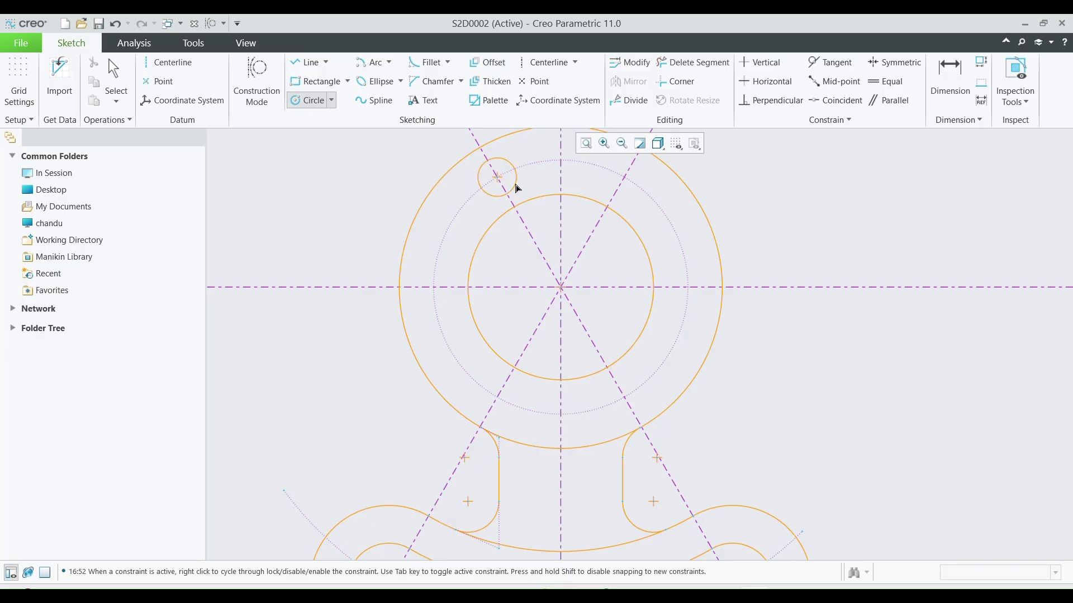
click(515, 185)
click(624, 177)
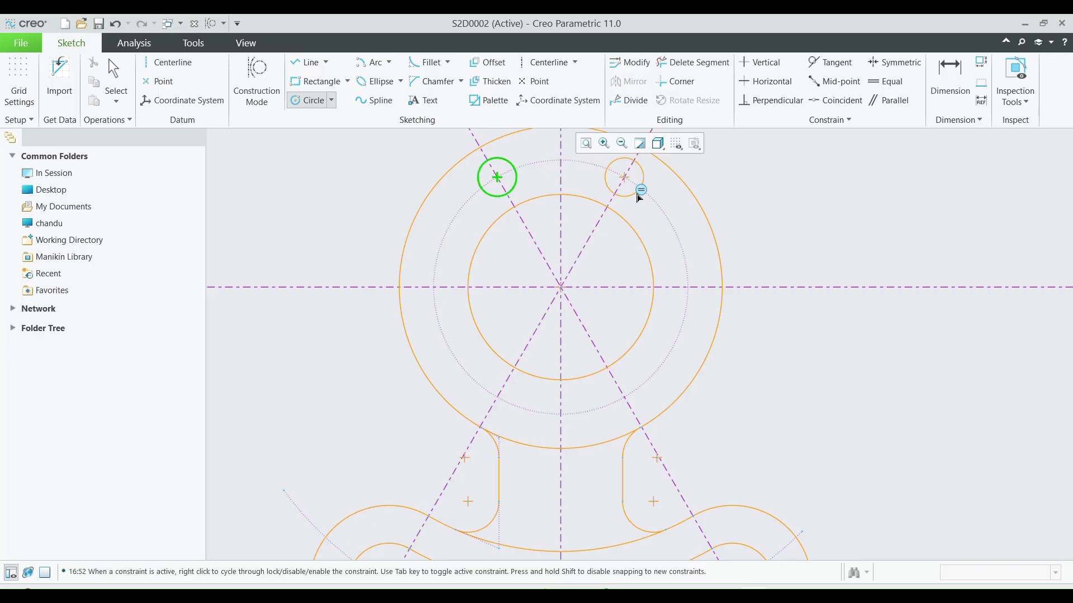
click(638, 190)
click(688, 287)
click(705, 296)
click(624, 397)
click(642, 408)
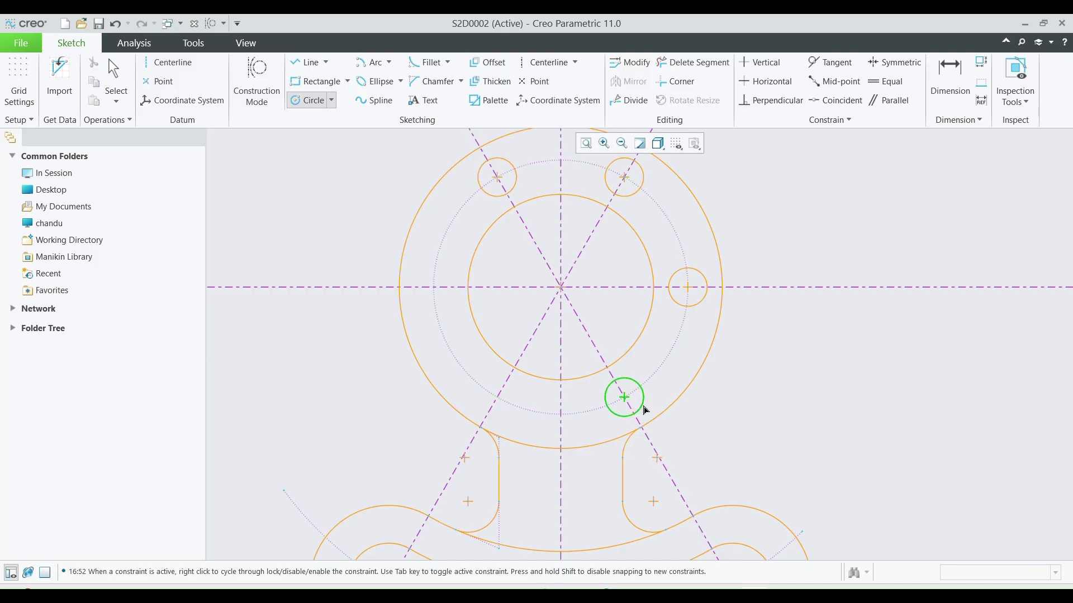
click(495, 400)
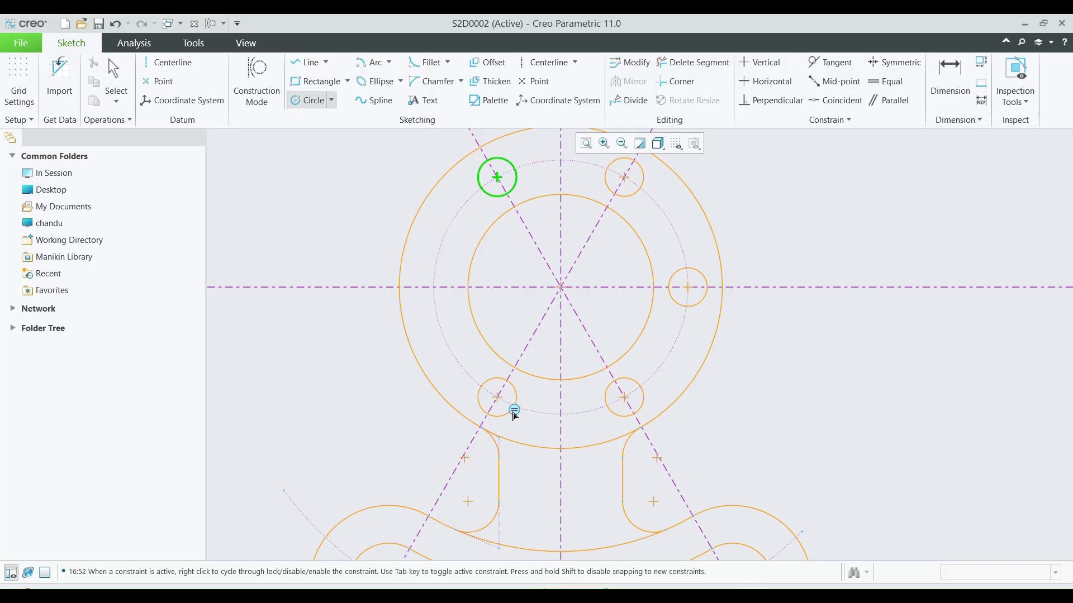
click(514, 413)
click(433, 287)
click(448, 307)
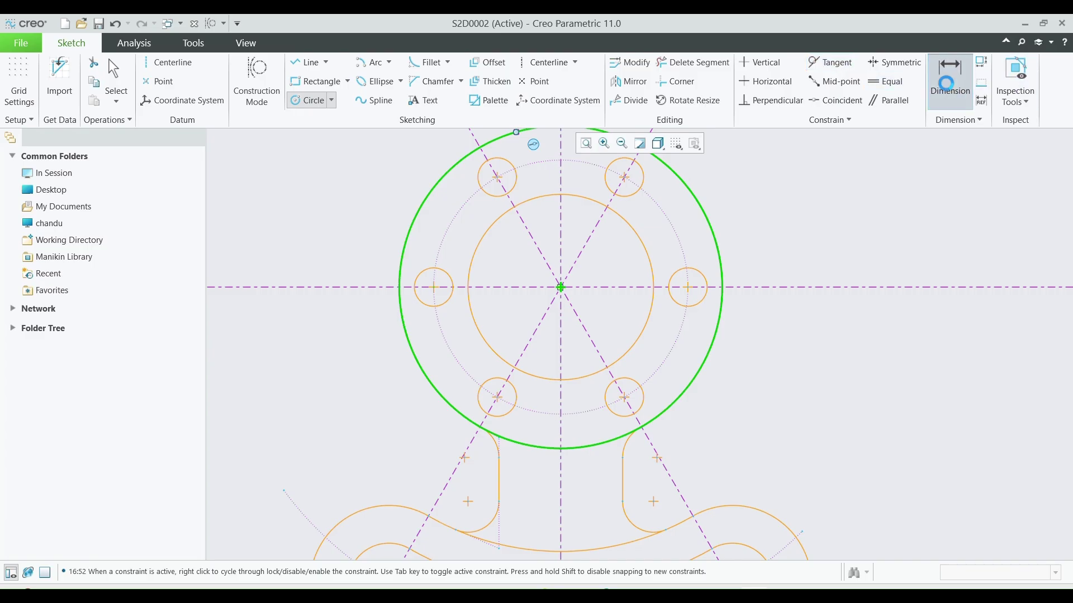
Set the diameter of the small hole circles to 12.
double_click(441, 147)
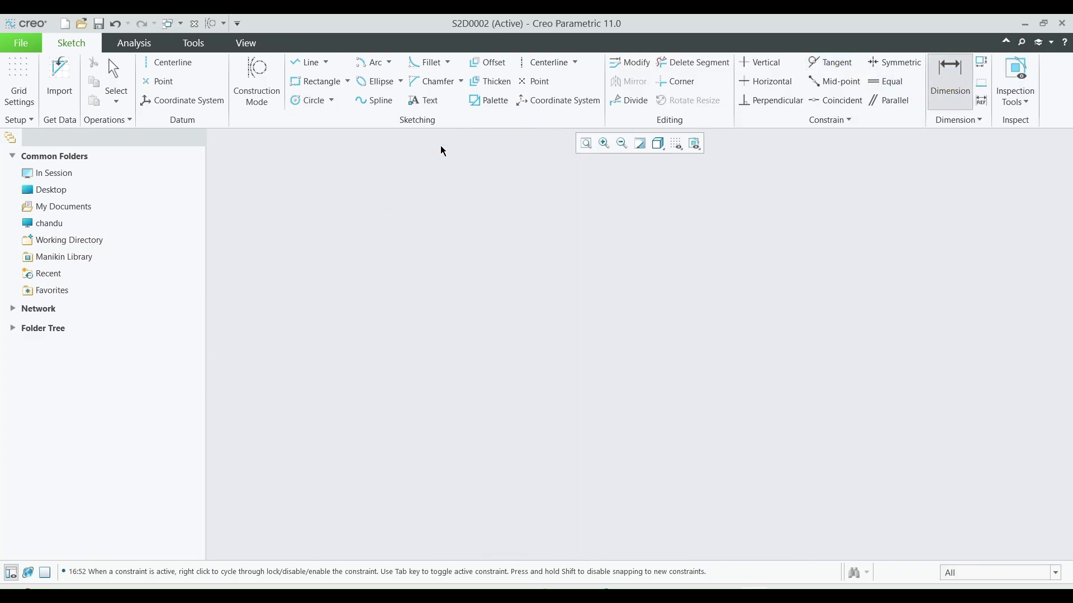
text(12)
key(Return)
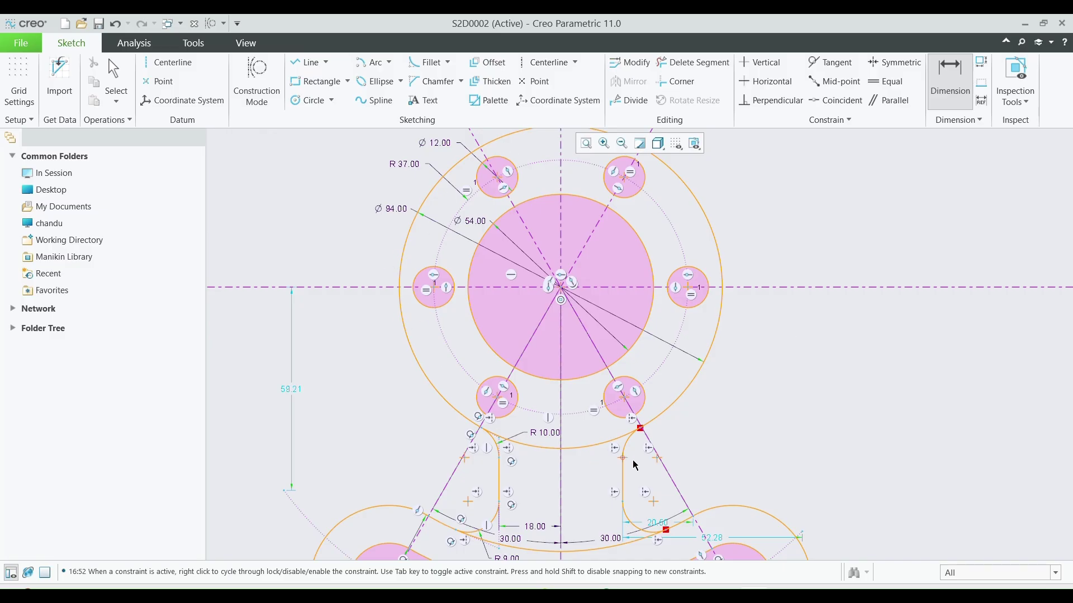
Review the whole Quadrant sketch, then switch to the Exercise 1 reference drawing in the image viewer.
scroll(792, 334, down, 3)
scroll(841, 412, down, 2)
scroll(831, 407, up, 3)
scroll(853, 460, down, 2)
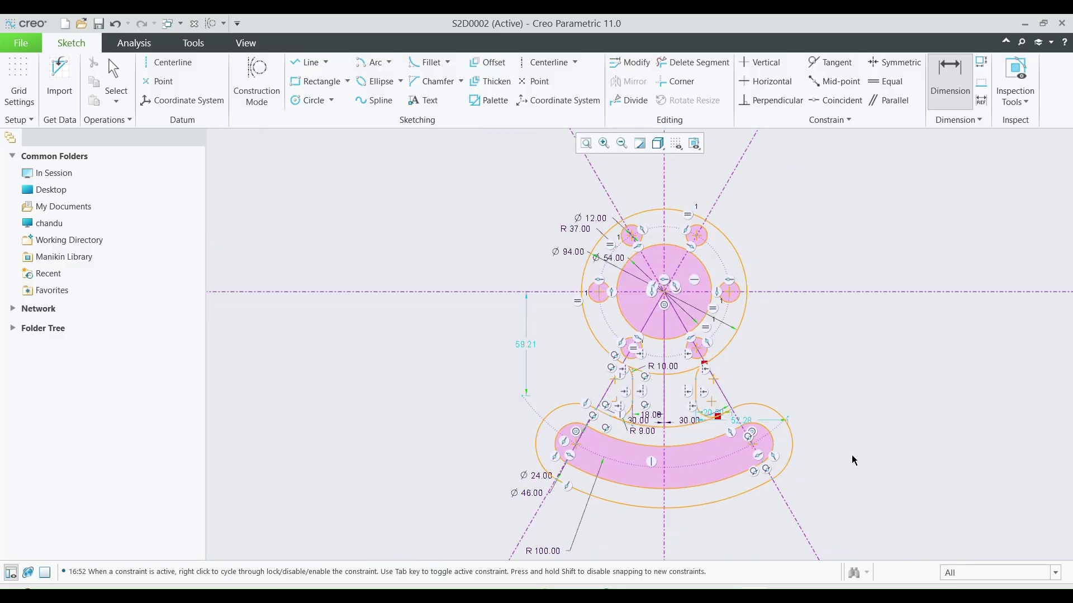
scroll(830, 368, up, 1)
scroll(837, 266, up, 1)
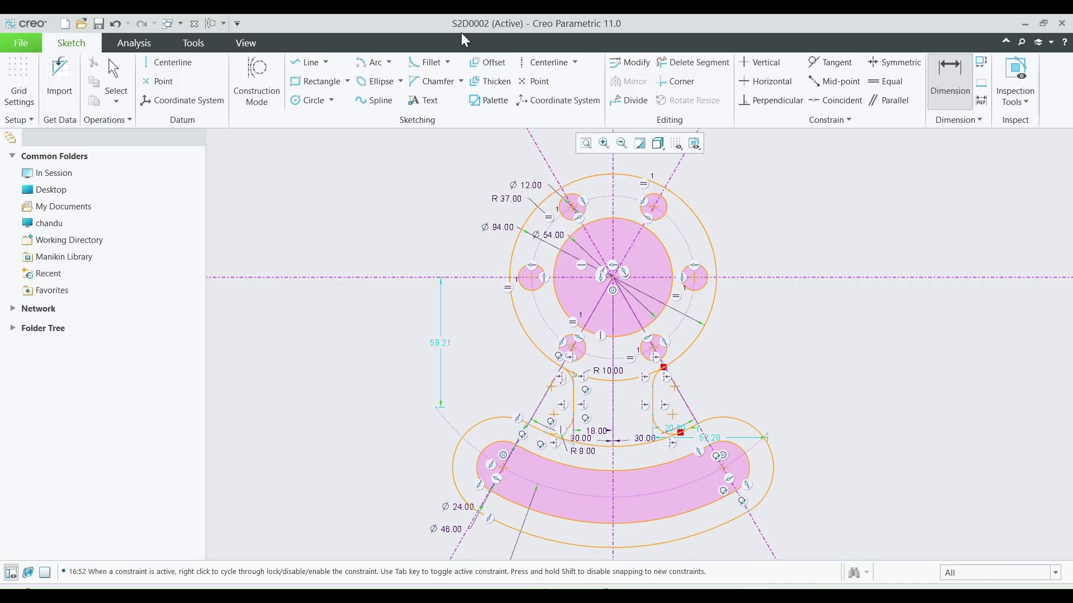
key(alt+Tab)
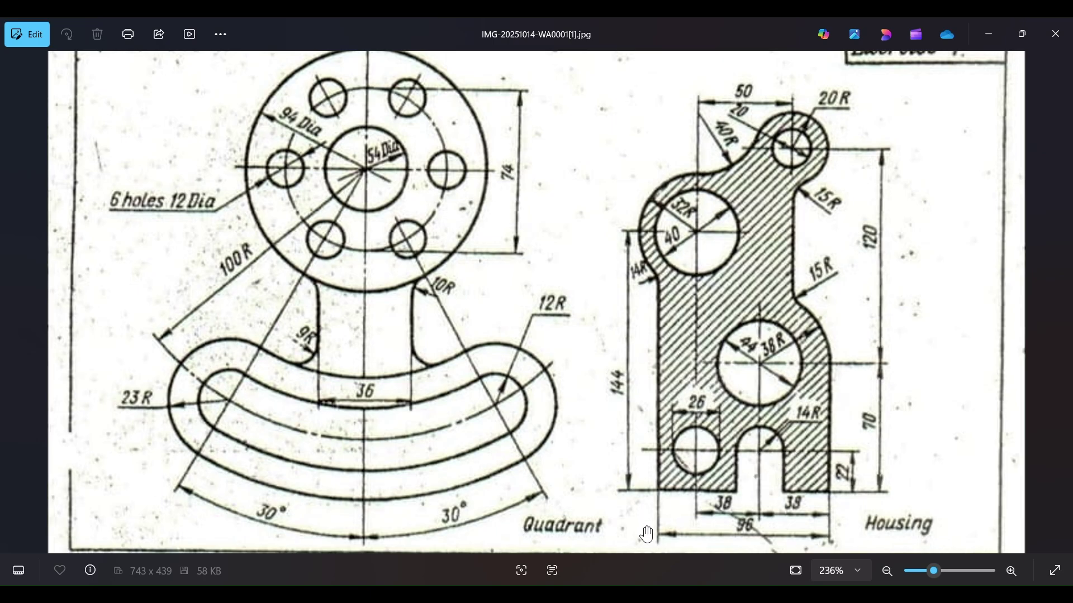
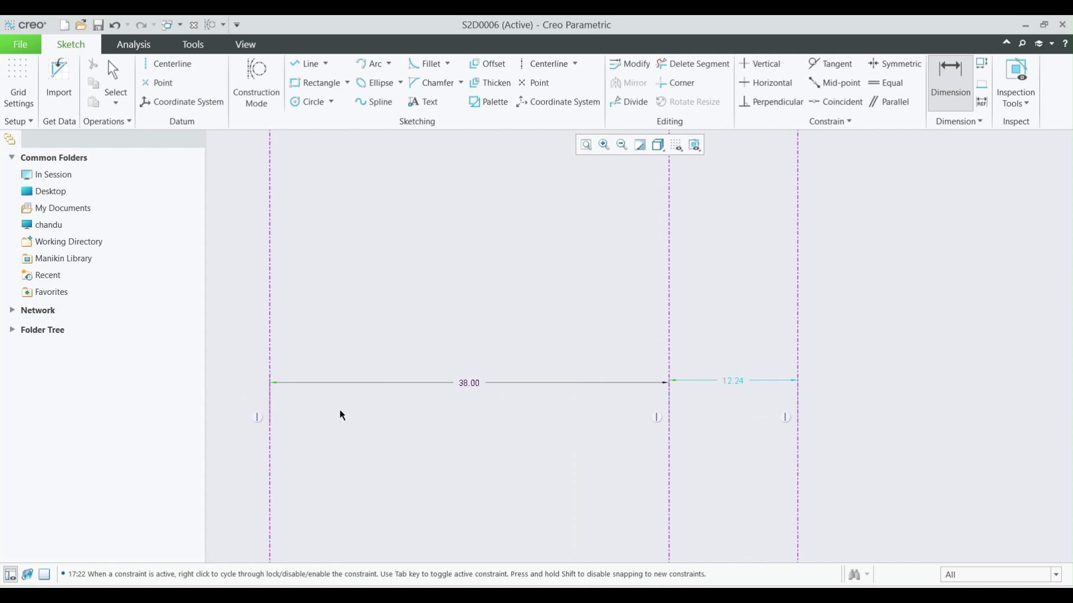
Set the spacing between the second and third vertical centerlines to 12.
double_click(734, 378)
text(12)
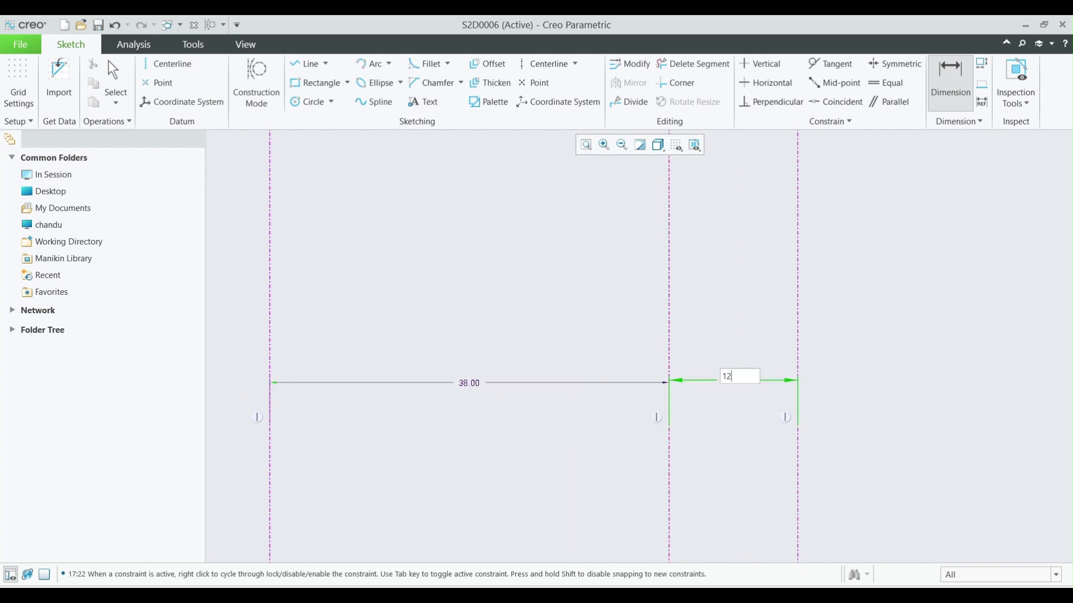
key(Return)
Check the Housing reference drawing and sketch level circles about 17 and 21 in diameter on the first and second vertical centerlines.
key(alt+Tab)
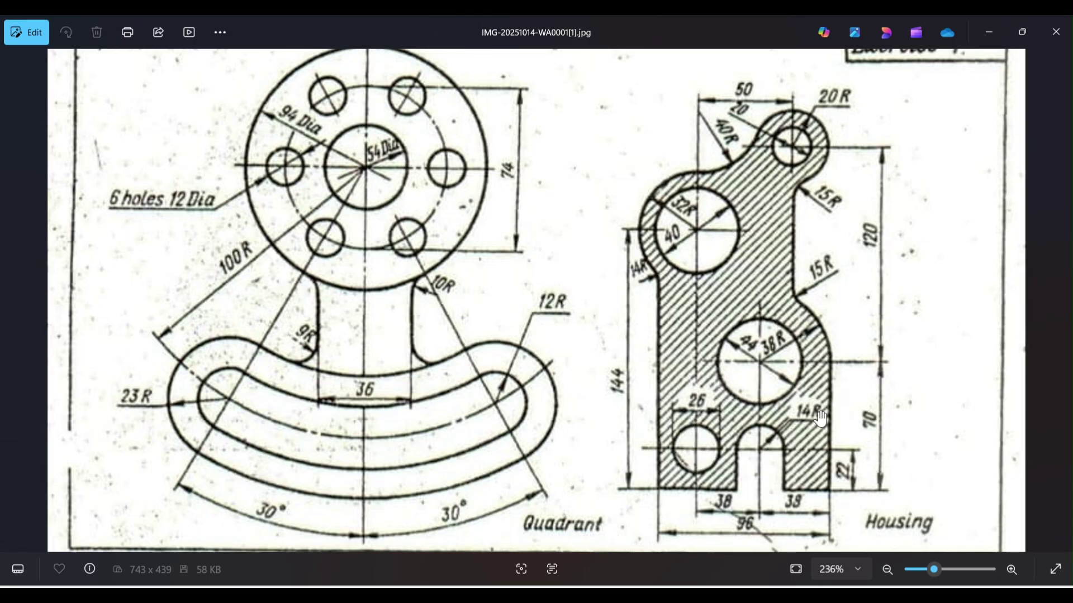
key(alt+Tab)
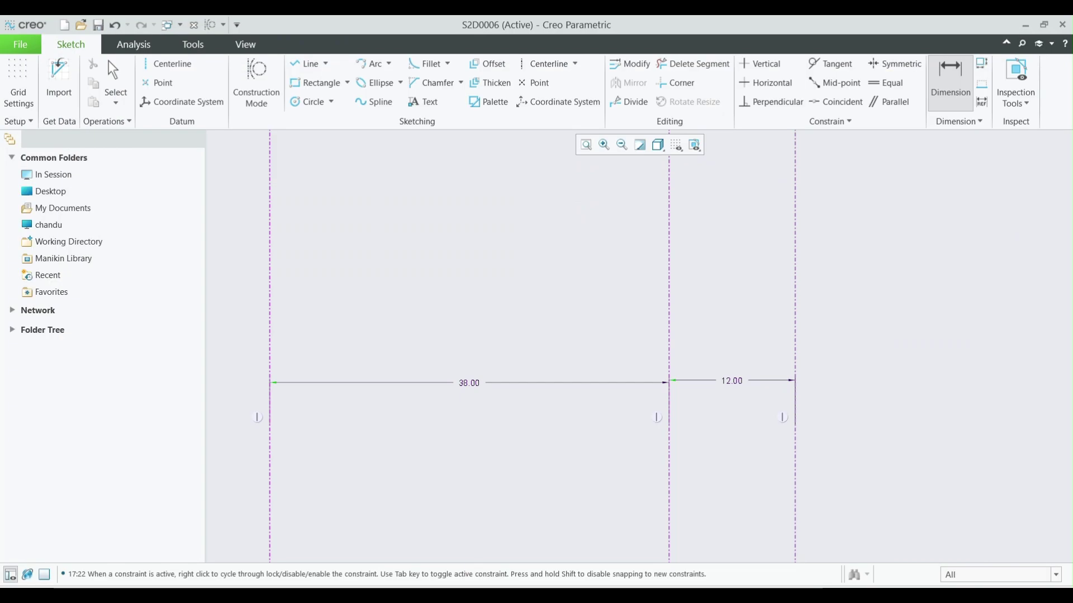
scroll(388, 387, down, 5)
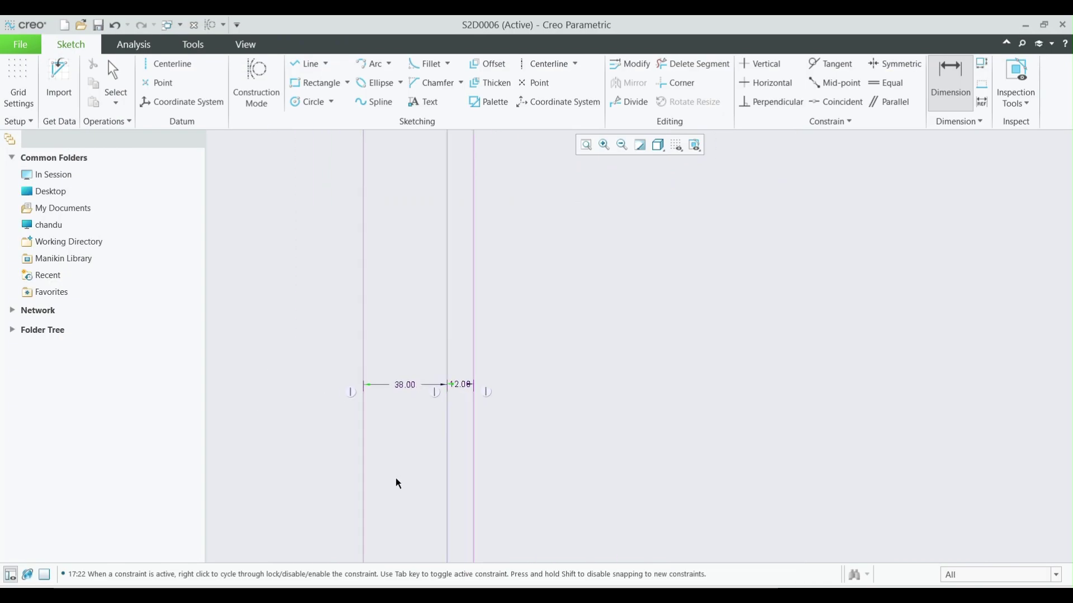
mouse_move(395, 487)
shift+middle_down()
mouse_move(474, 367)
mouse_move(479, 290)
shift+middle_up()
scroll(450, 353, up, 4)
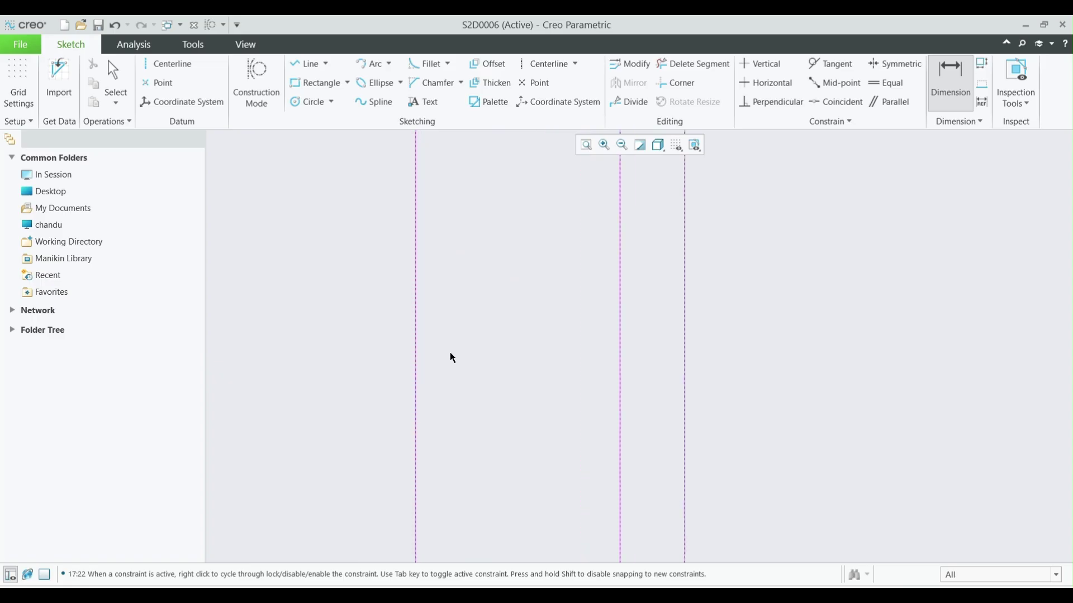
click(309, 102)
click(374, 338)
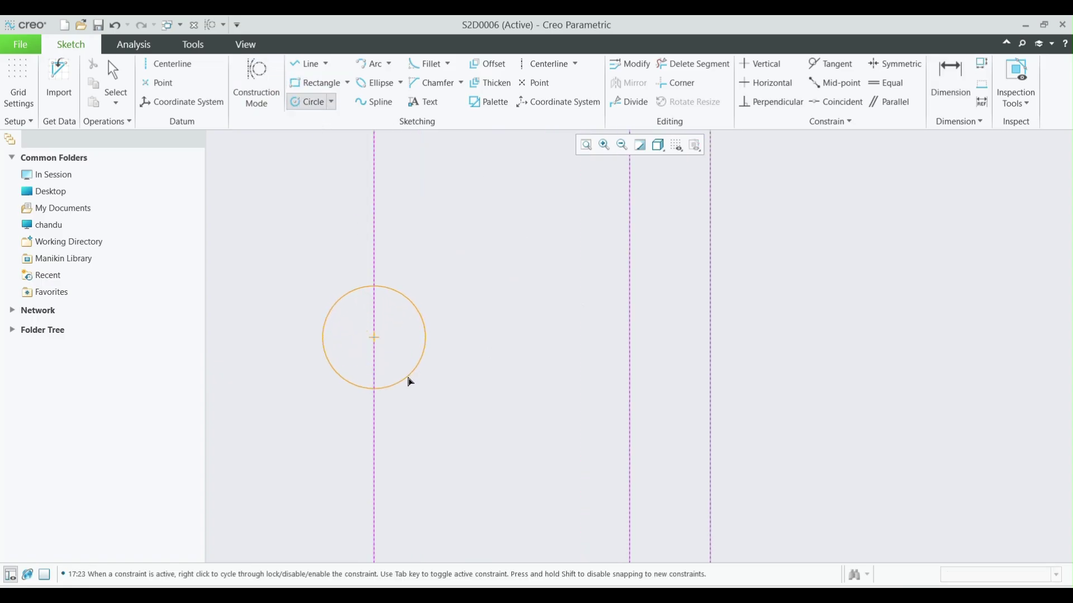
click(410, 380)
click(630, 337)
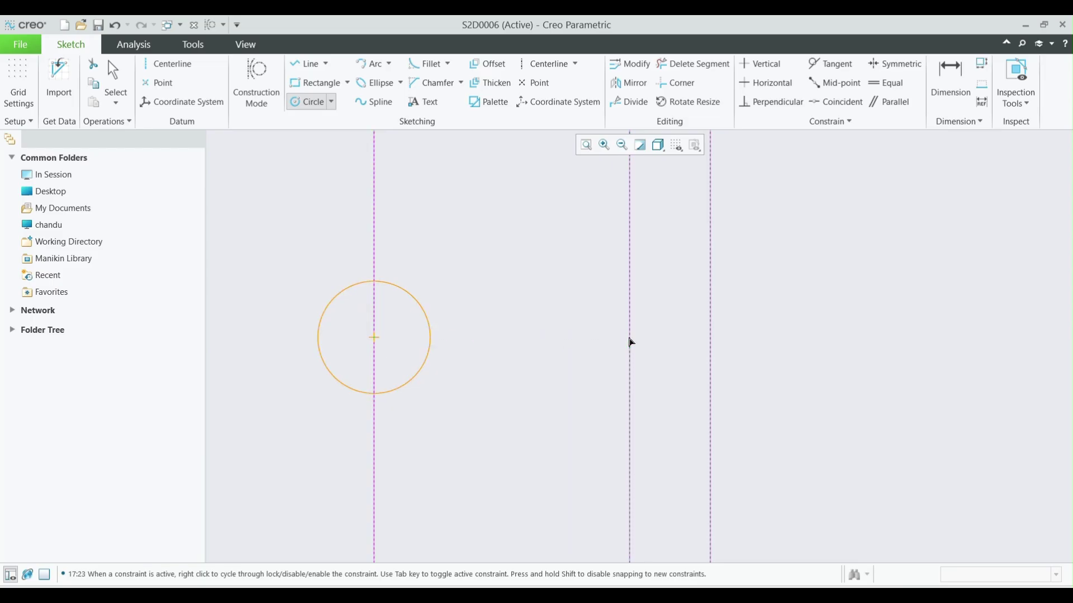
click(656, 407)
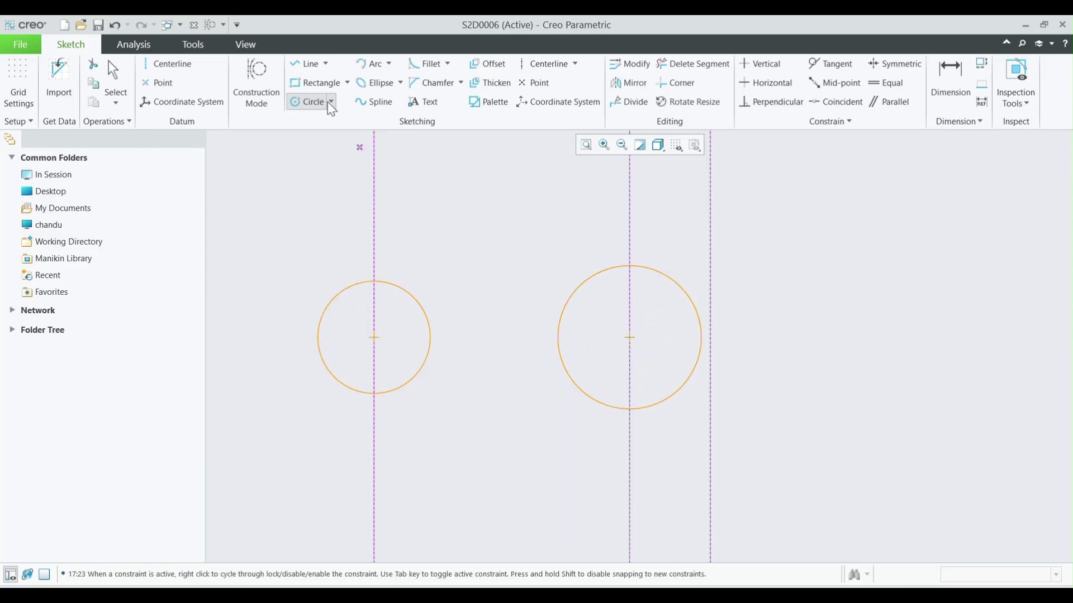
Set the diameter of the circle on the first vertical centerline to 26.
click(943, 85)
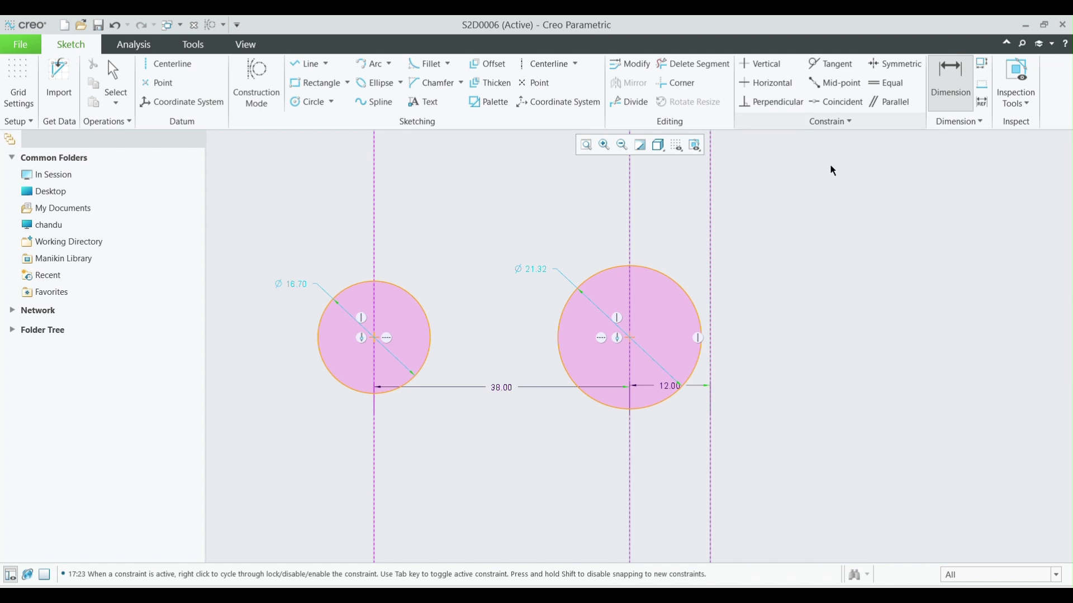
double_click(301, 284)
text(2)
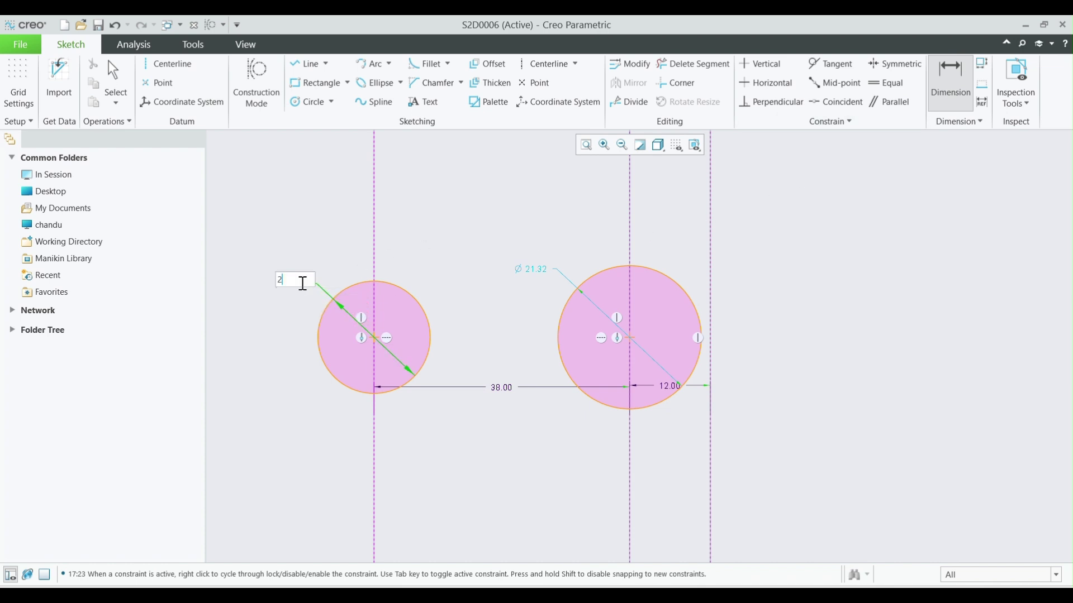
text(6)
key(Return)
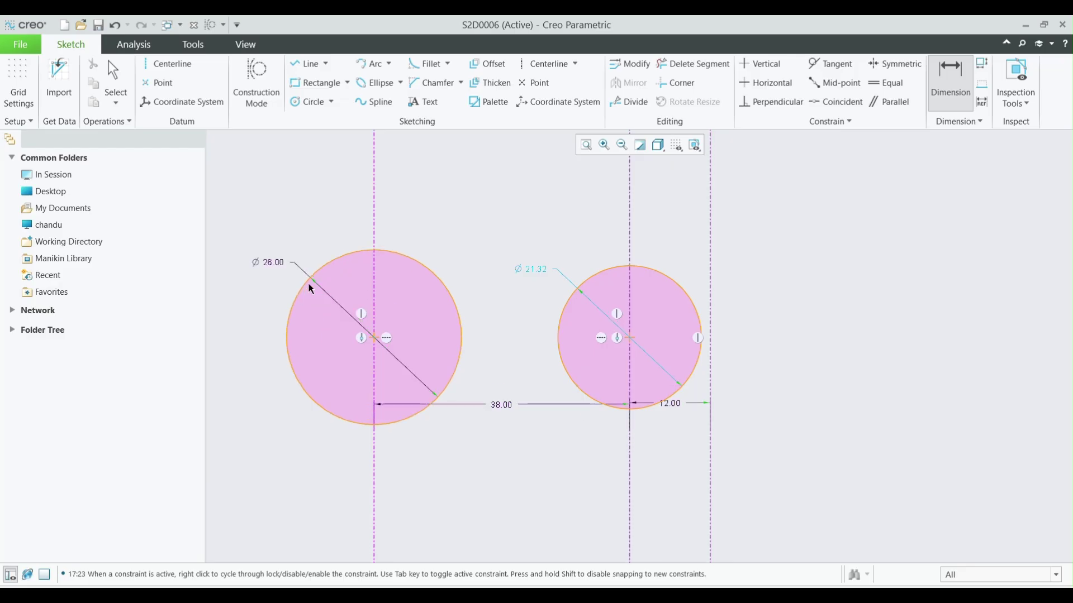
Set the diameter of the circle on the second vertical centerline to 24.
double_click(539, 271)
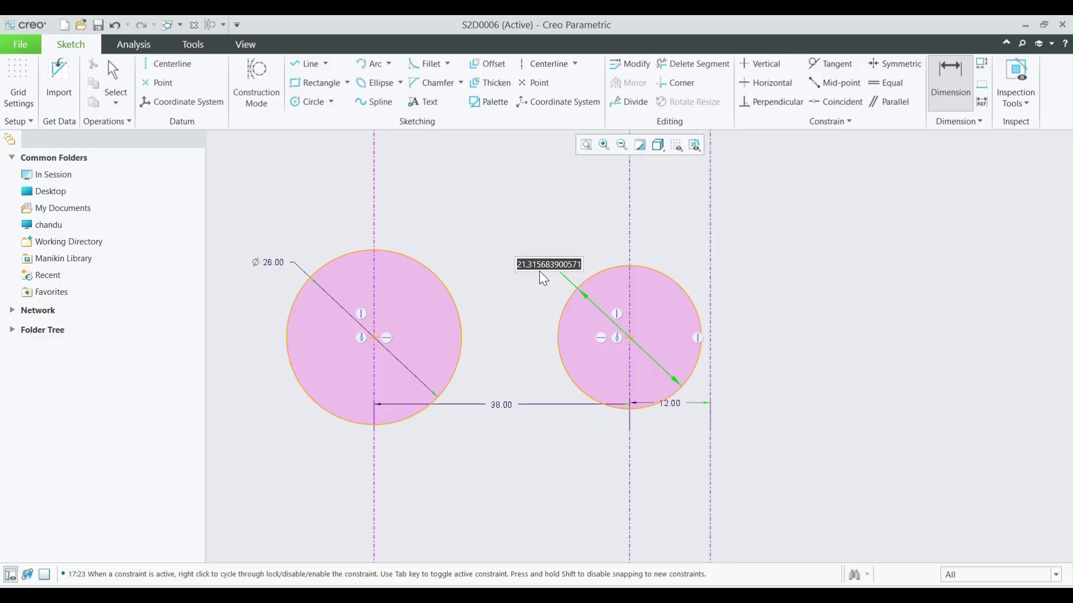
text(24)
key(Return)
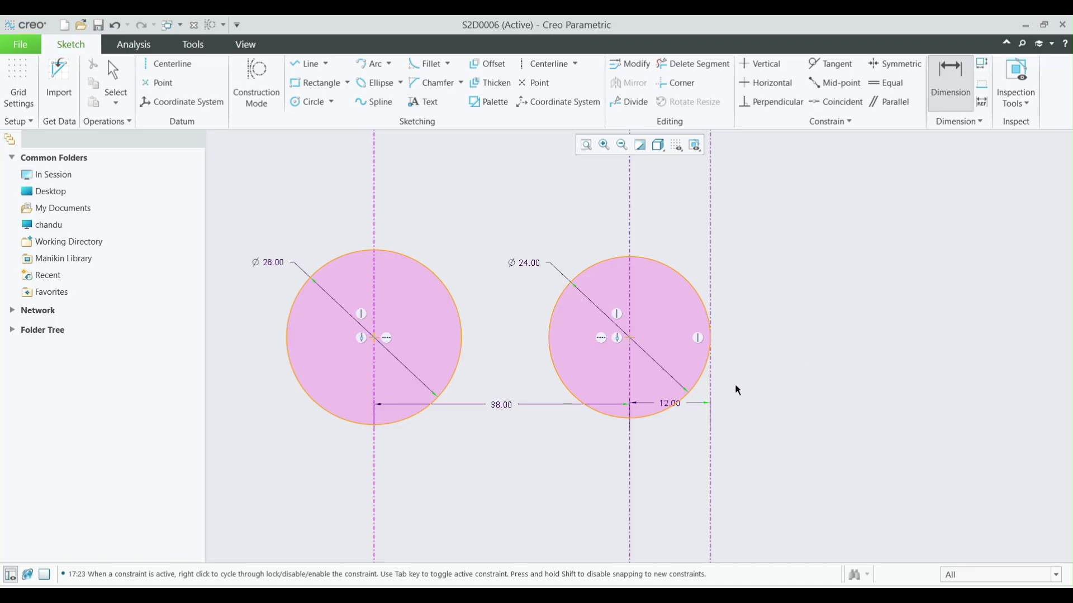
Change the diameter of the circle on the second vertical centerline to 28.
double_click(534, 264)
text(28)
key(Return)
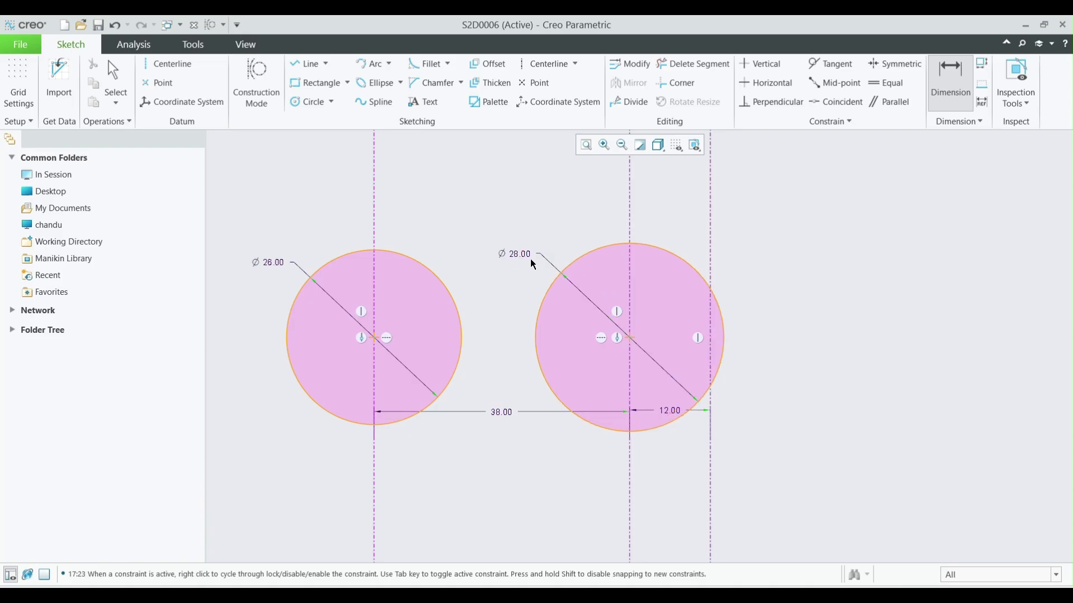
Sketch a vertical line about 28 long downward from the 28 circle's left quadrant, checking the slot in the Housing reference drawing.
scroll(511, 246, up, 2)
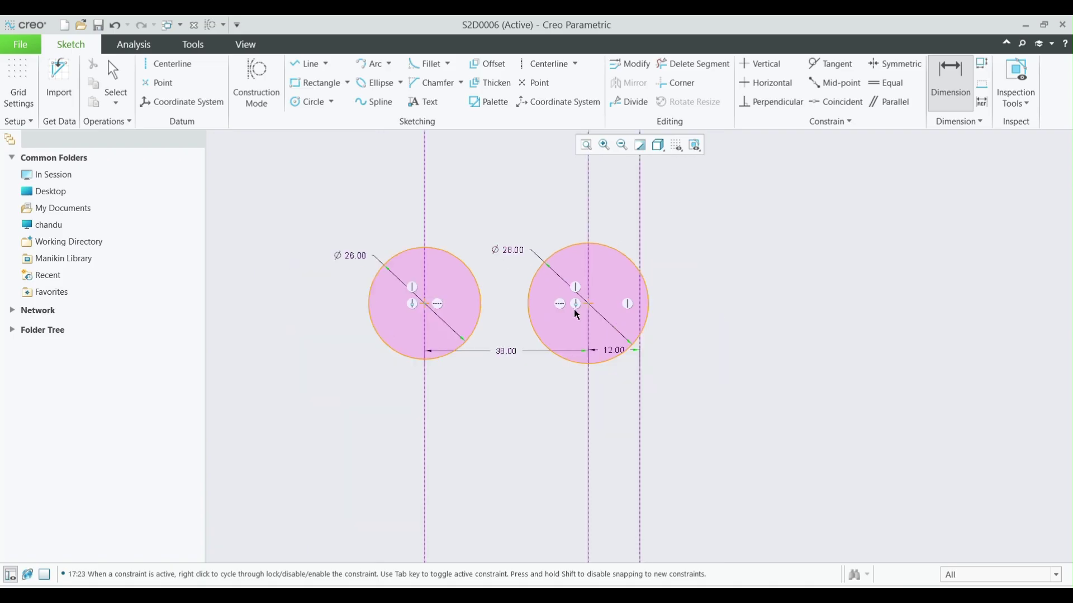
click(305, 64)
click(528, 304)
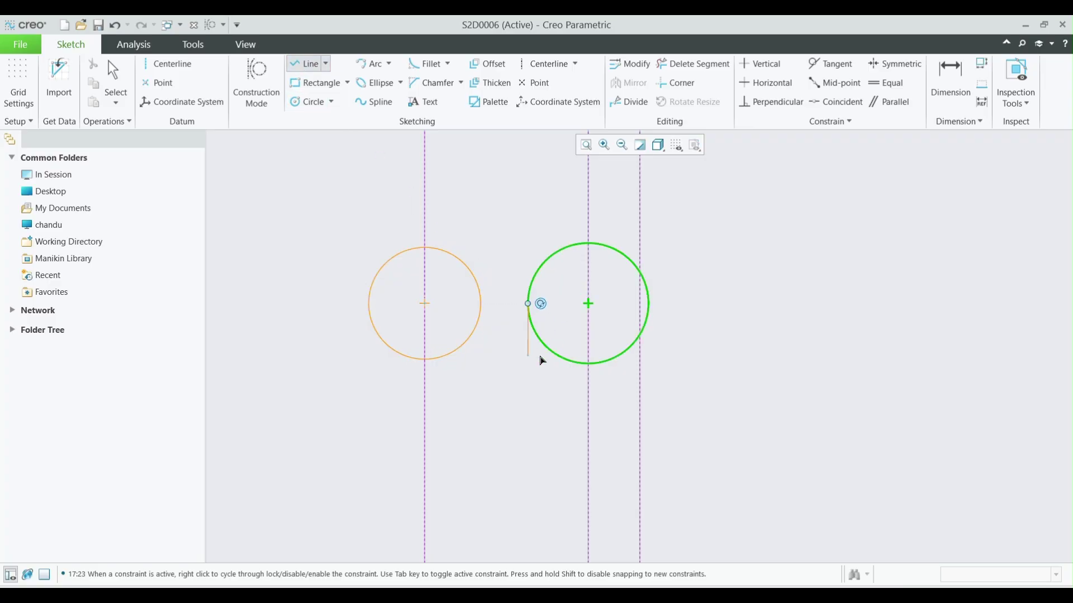
click(527, 423)
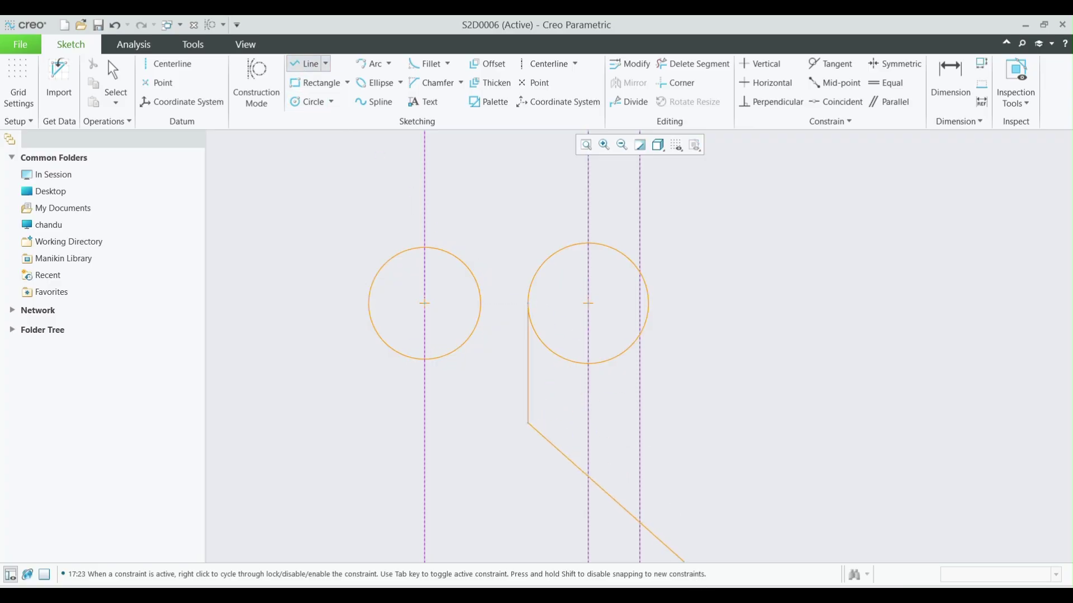
key(alt+Tab)
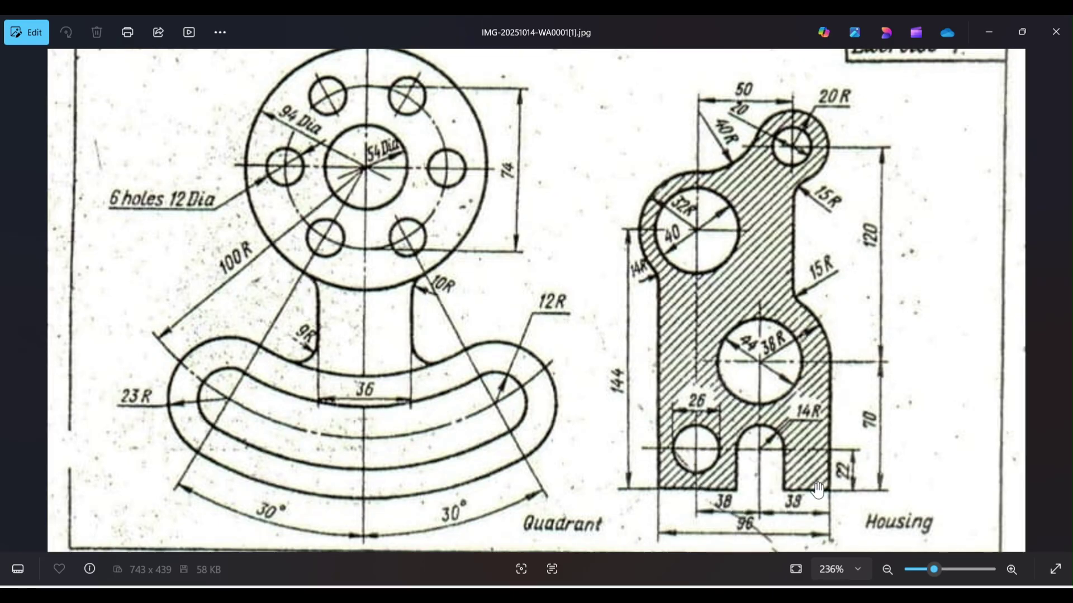
click(988, 32)
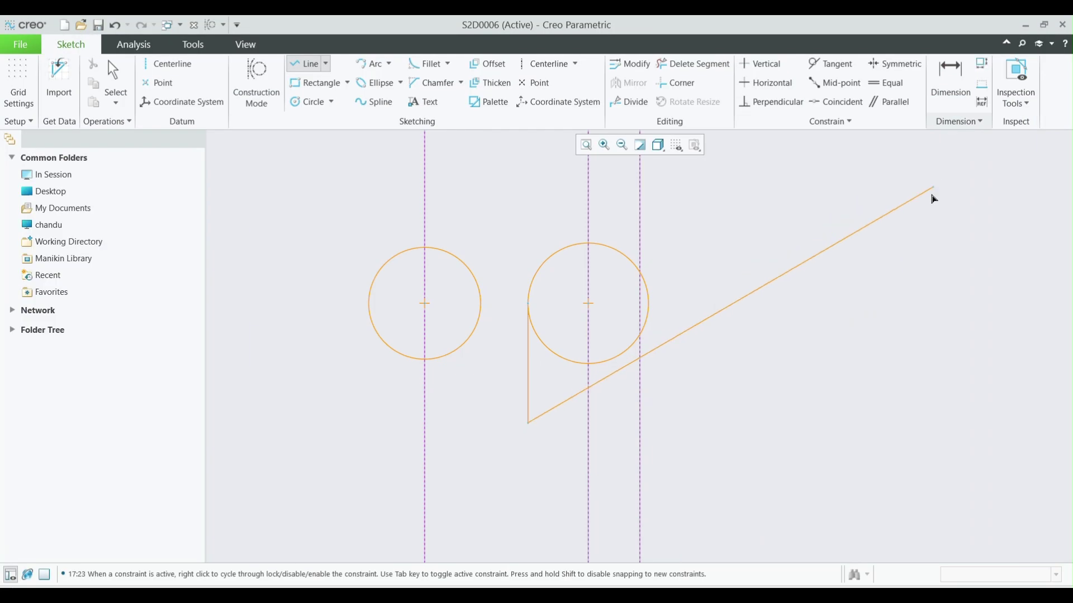
middle_click(551, 448)
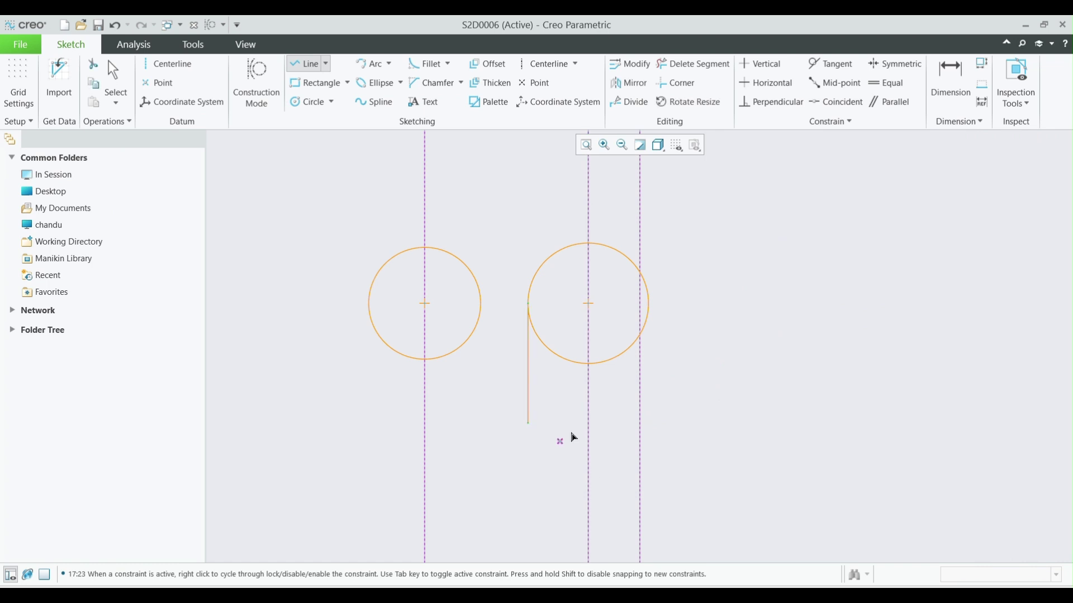
Set the vertical slot line's length to 22.
click(950, 81)
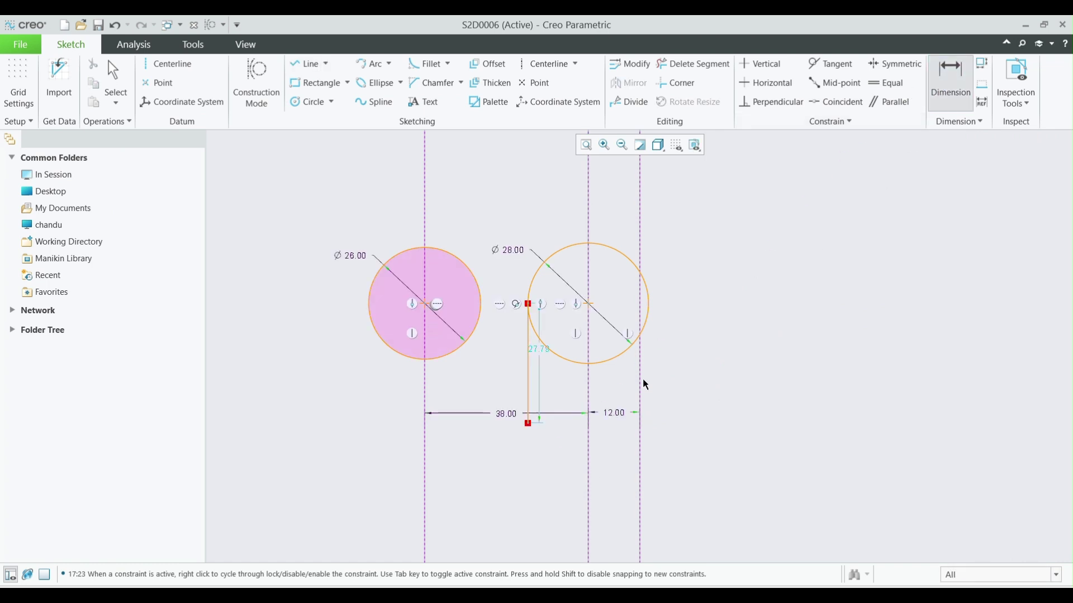
double_click(534, 347)
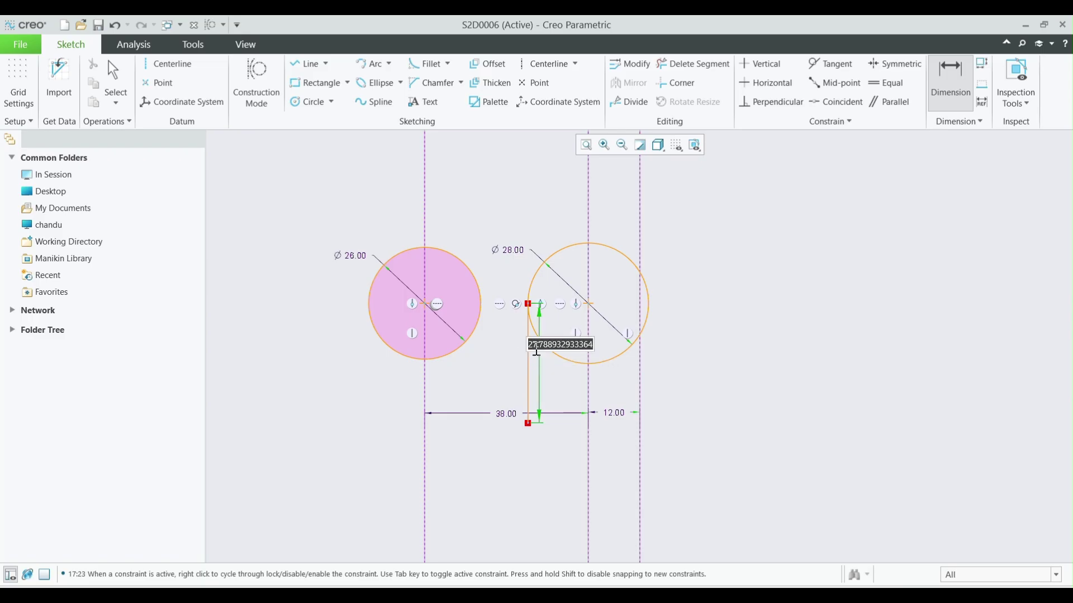
text(22)
key(Return)
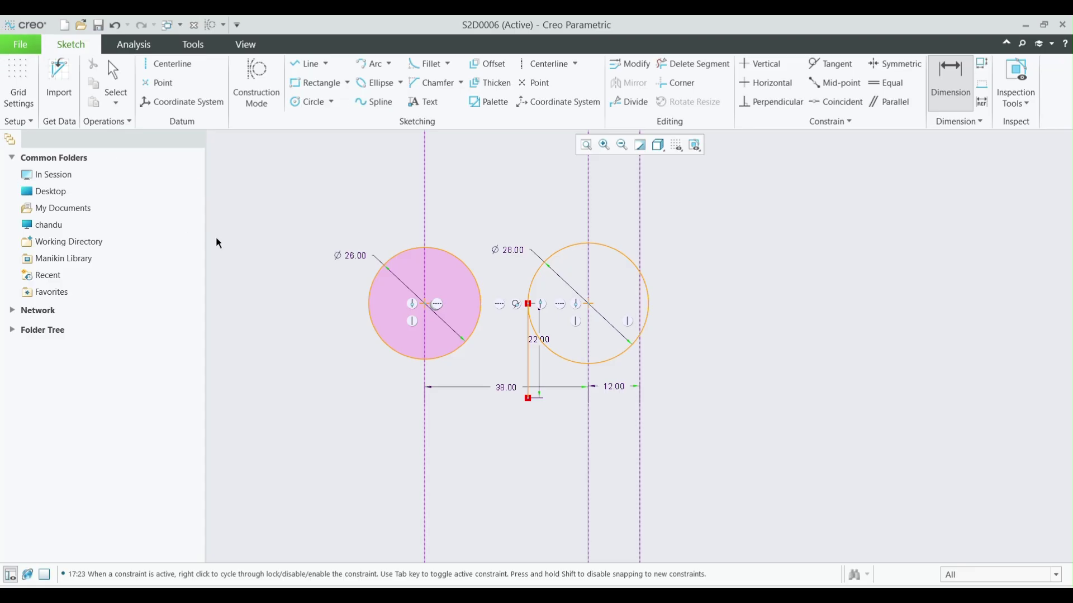
Mirror the vertical slot line about the second vertical centerline.
click(529, 362)
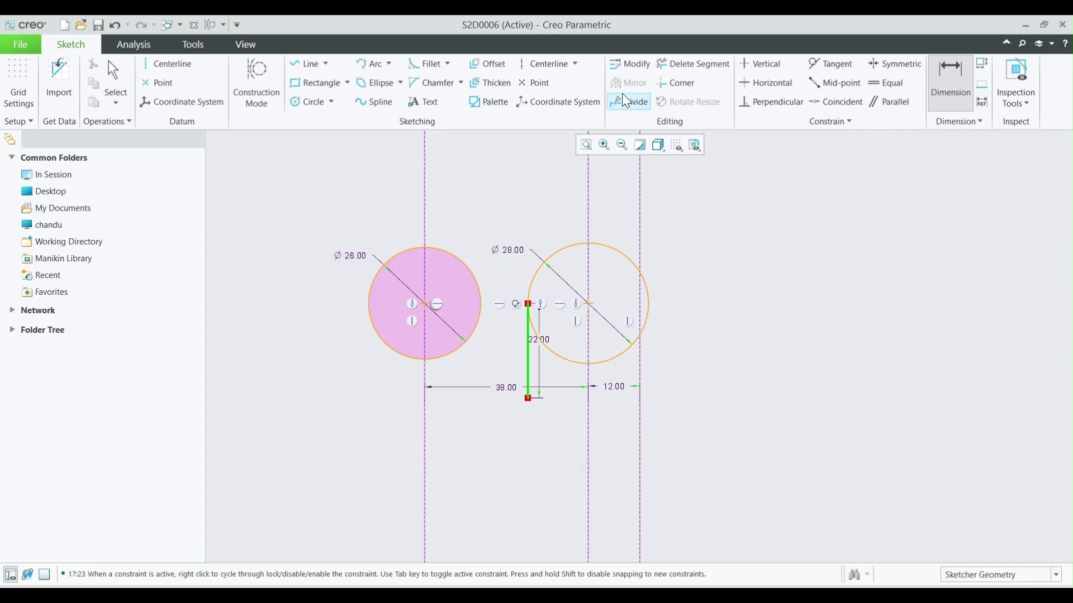
middle_click(586, 196)
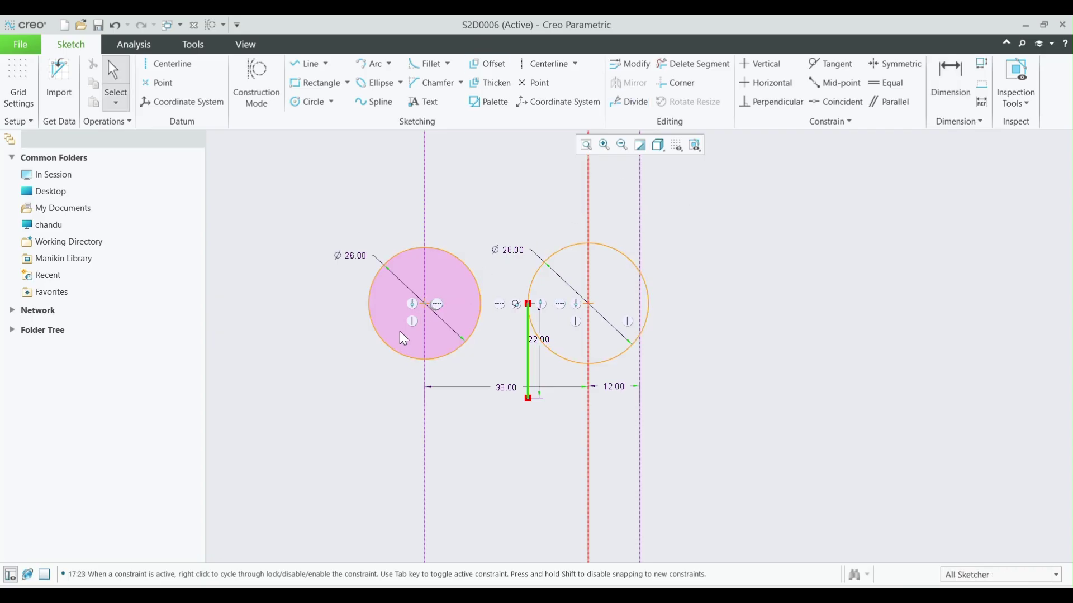
click(526, 368)
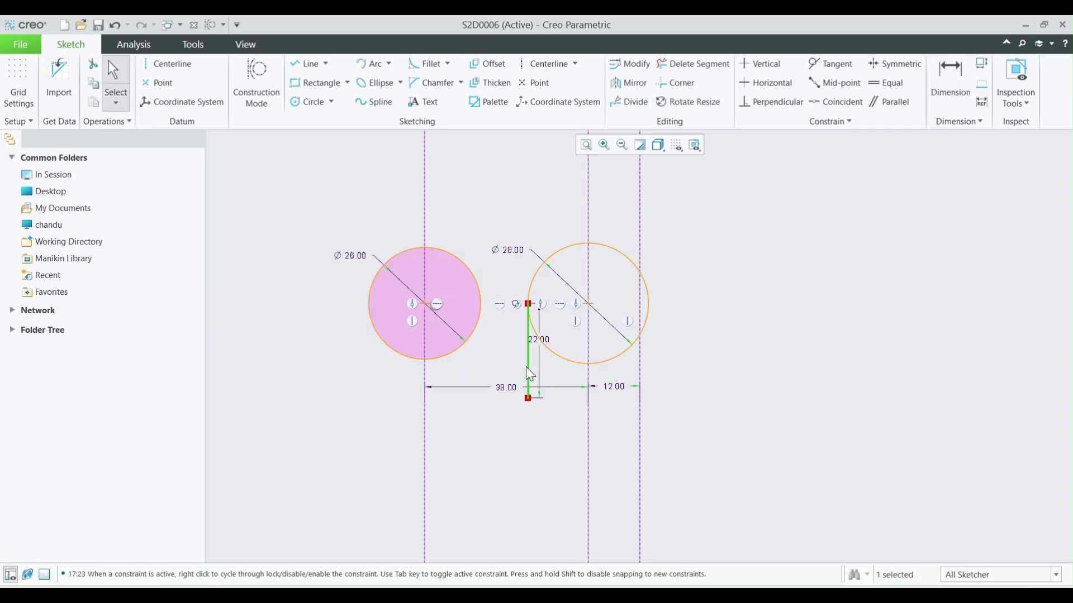
click(641, 85)
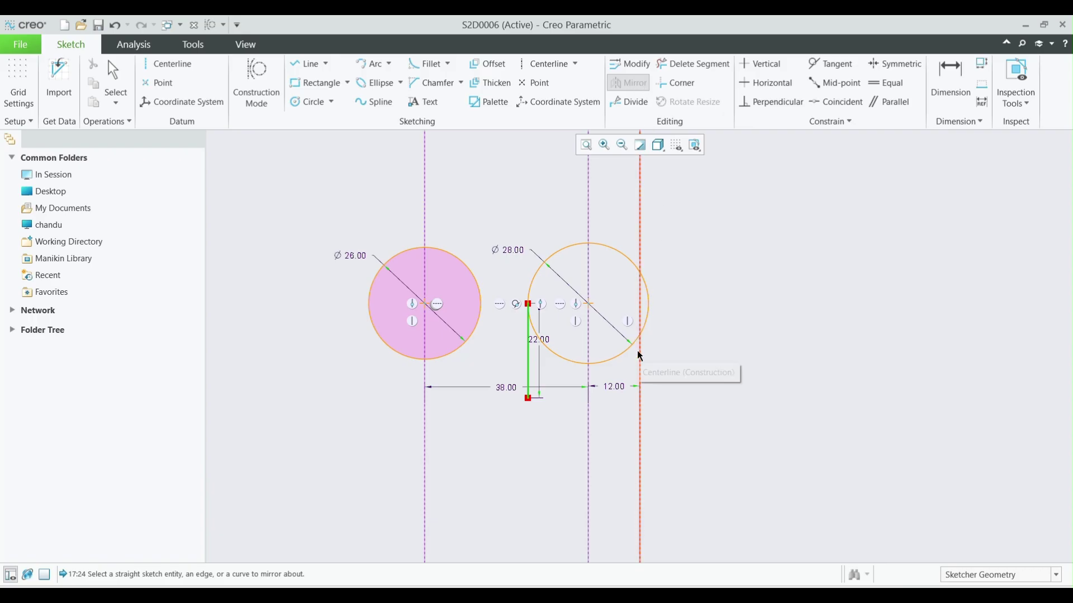
click(589, 383)
click(719, 324)
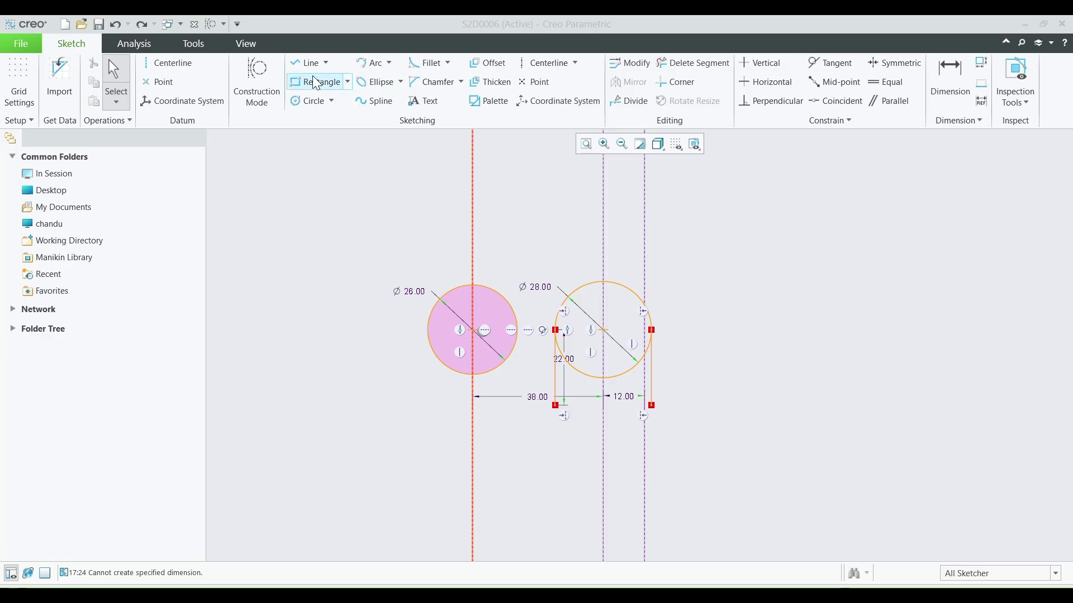
Sketch horizontal base lines outward from the slot lines' lower ends, about 48 long to the right and about 59 to the left.
click(304, 65)
click(651, 405)
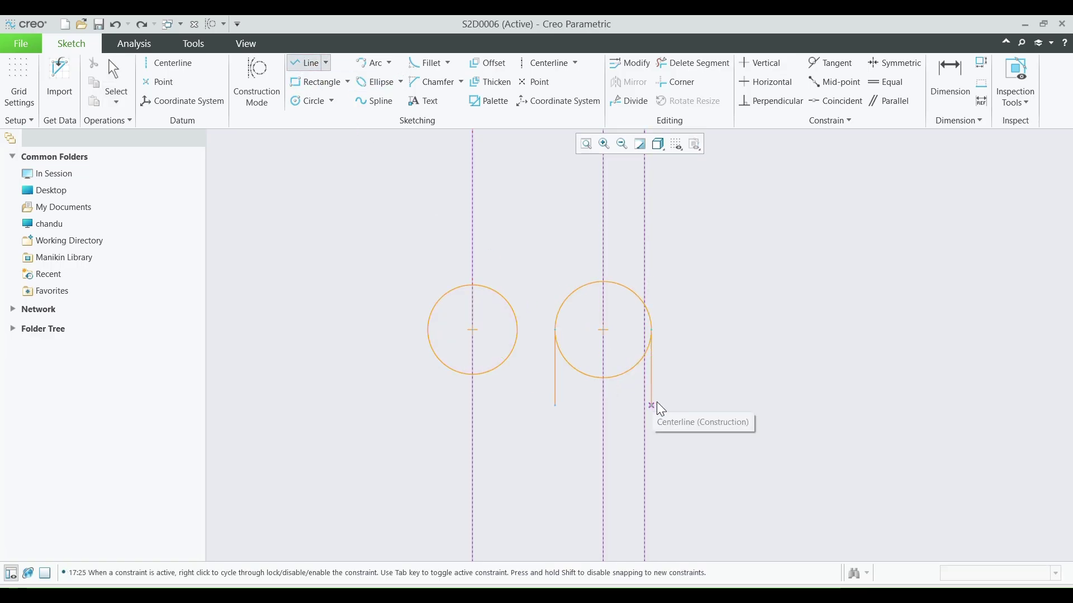
click(816, 406)
middle_click(810, 419)
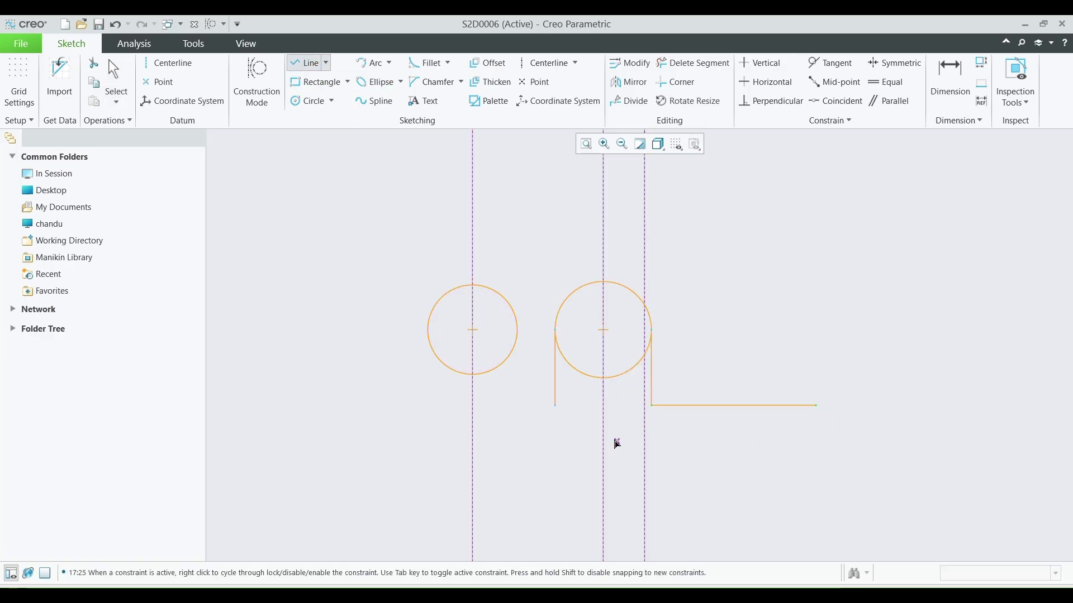
click(555, 405)
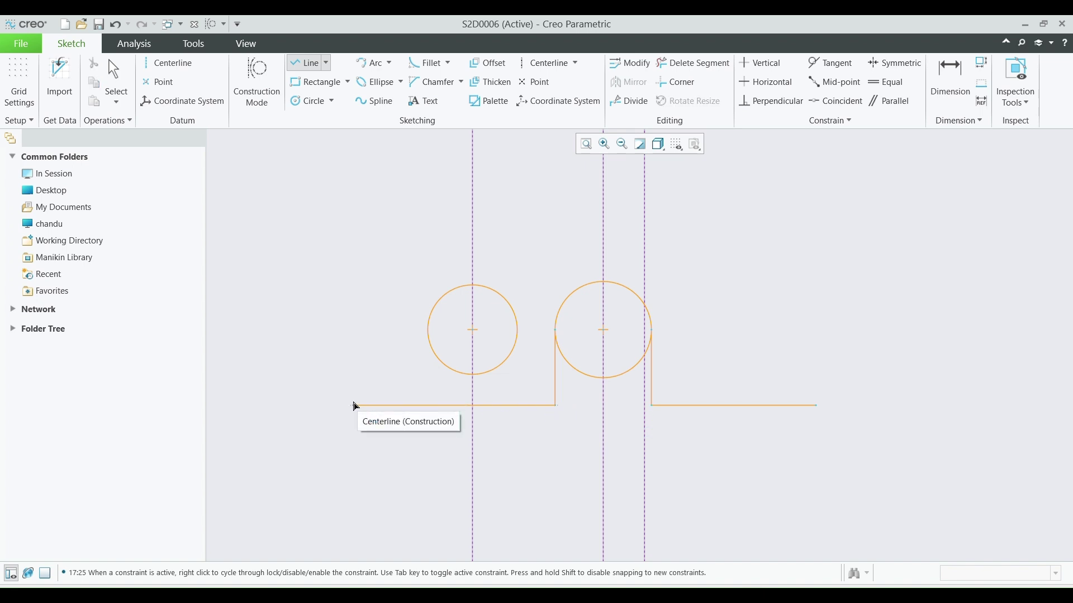
click(357, 405)
middle_click(362, 408)
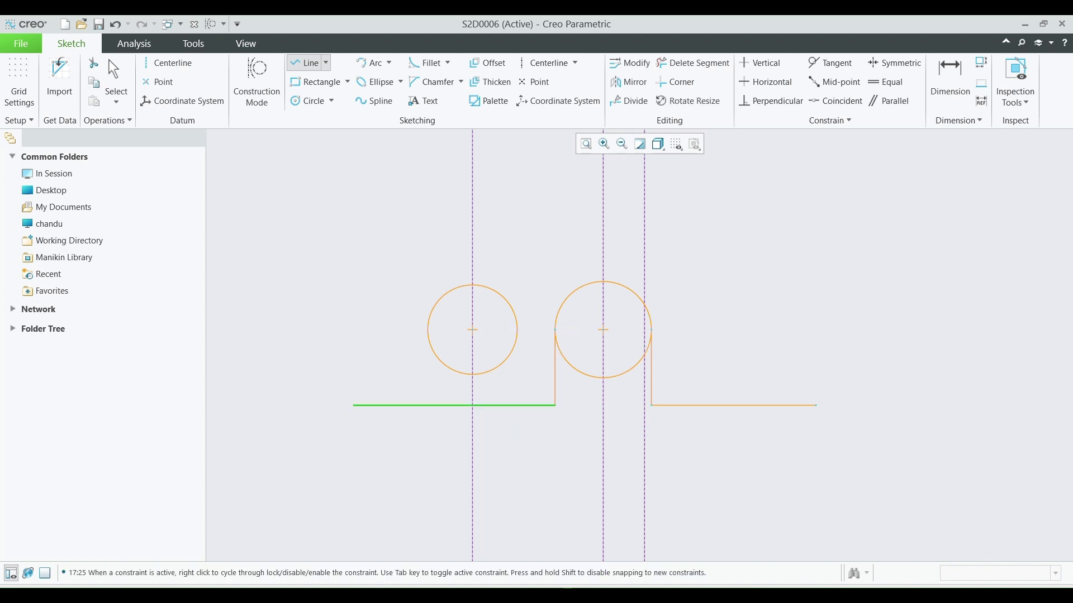
Dimension the right base line's outer end 38 from the second vertical centerline, following the Housing reference drawing.
click(568, 594)
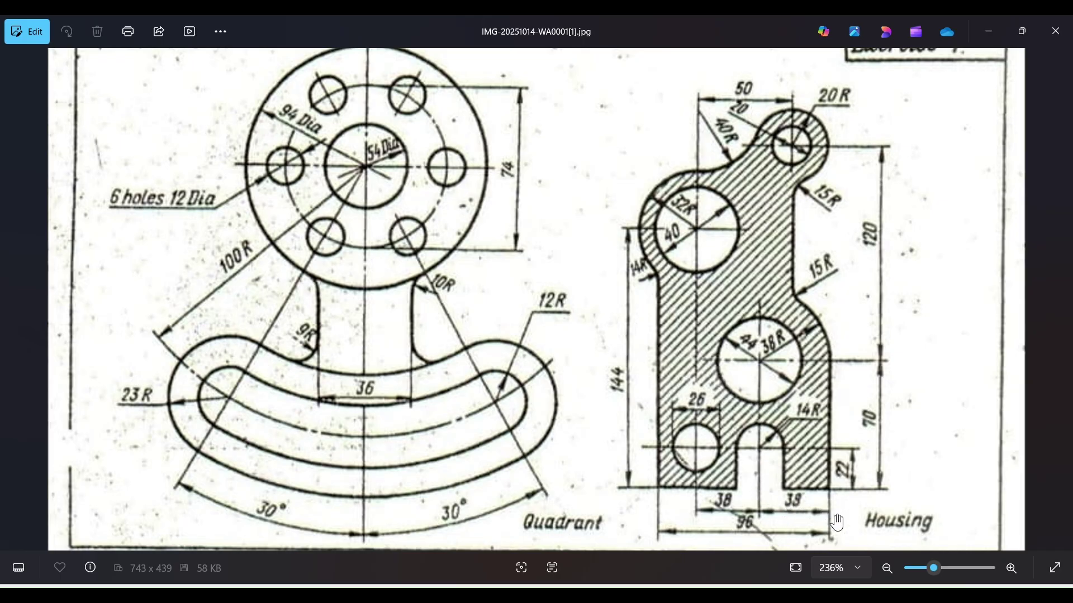
click(989, 31)
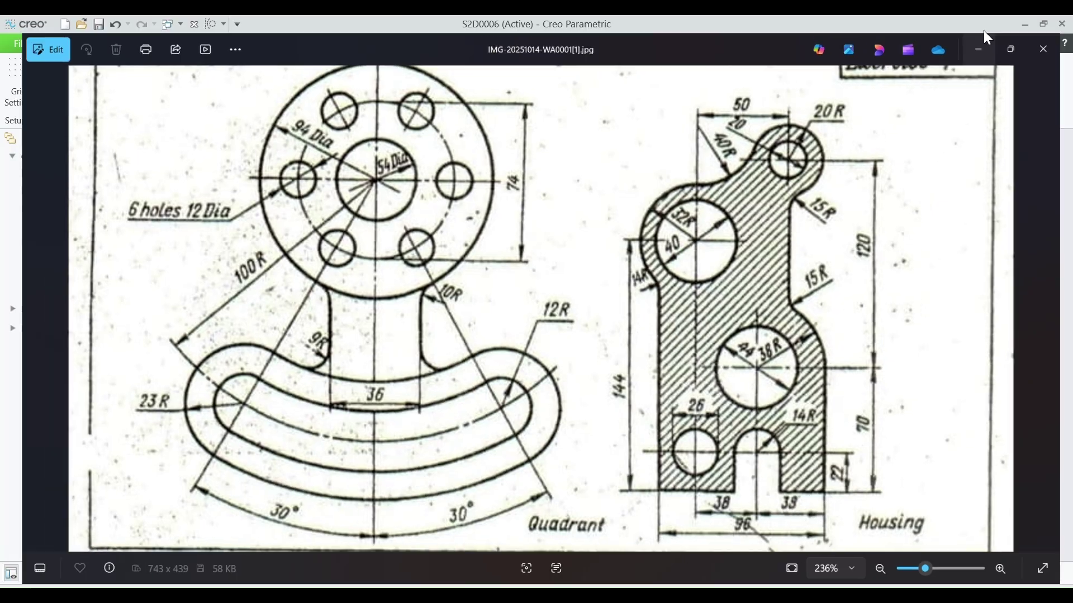
click(968, 76)
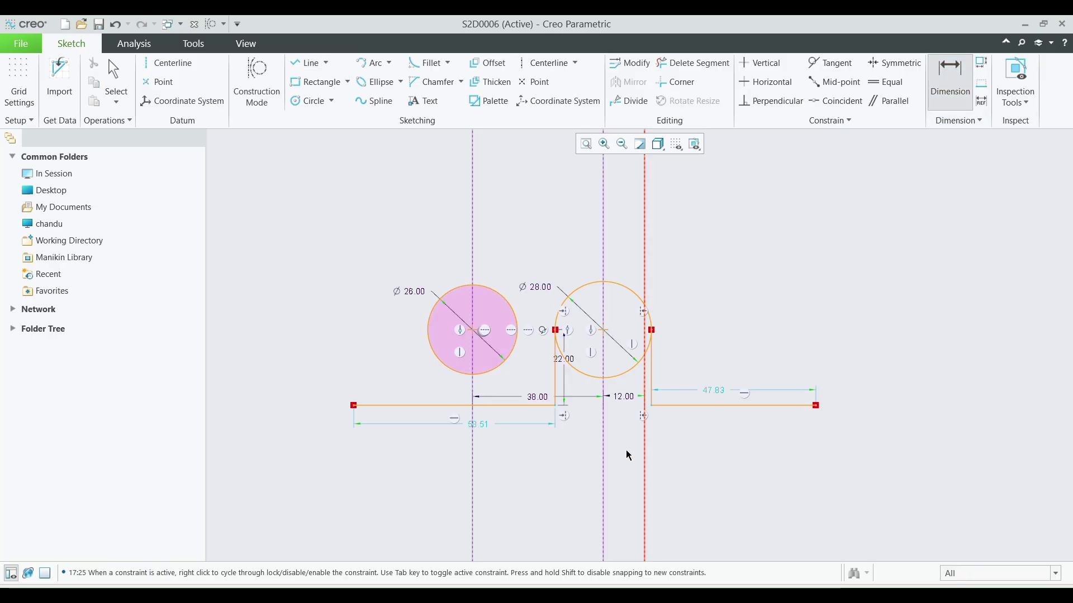
click(812, 407)
middle_click(735, 452)
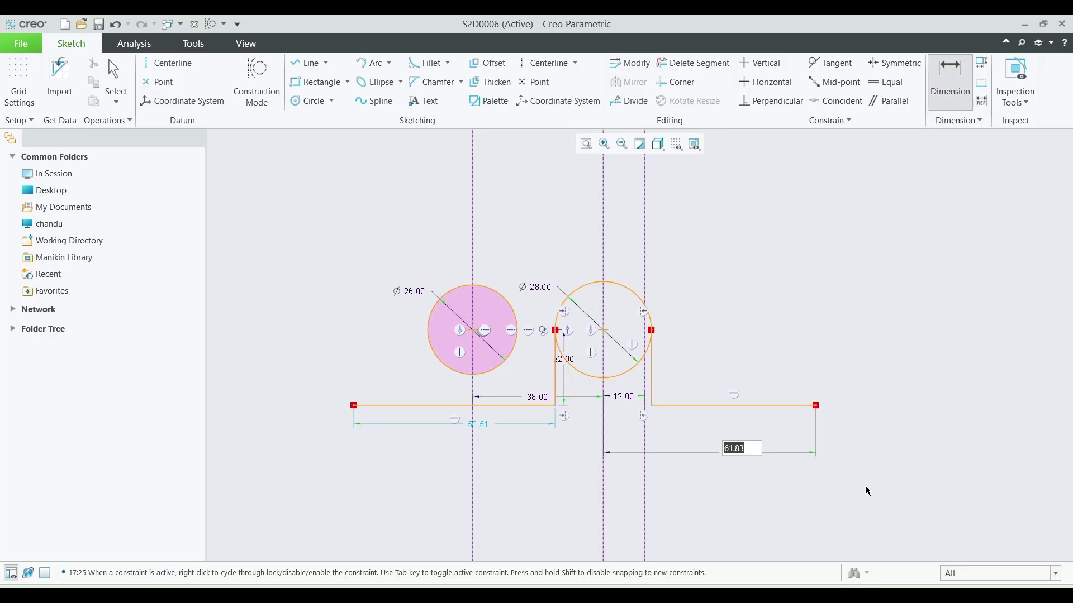
text(38)
key(Return)
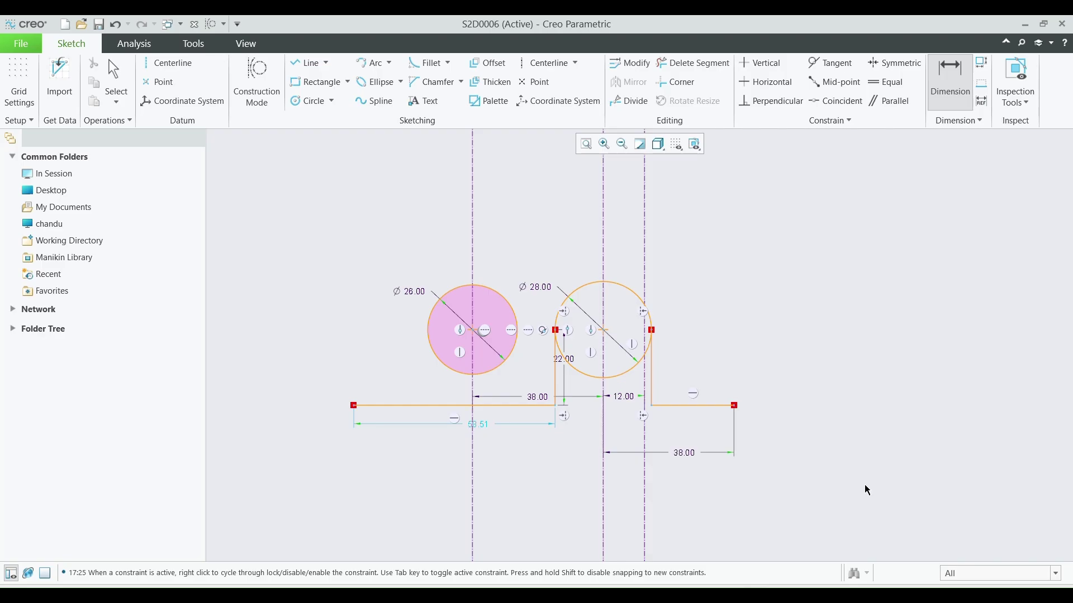
Dimension the overall width between the base lines' outer ends as 96.
click(733, 406)
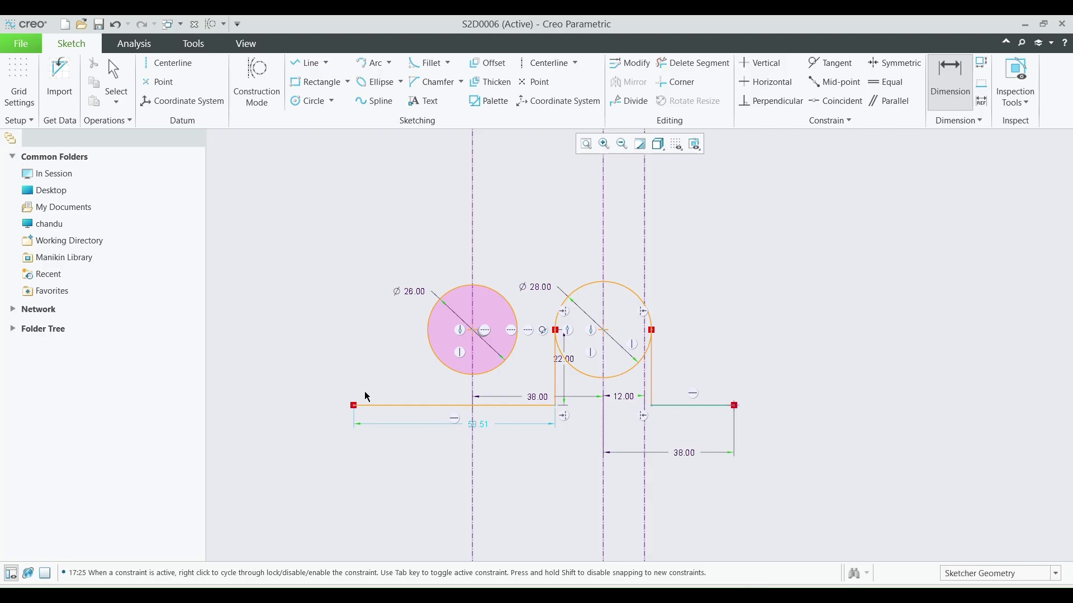
click(356, 406)
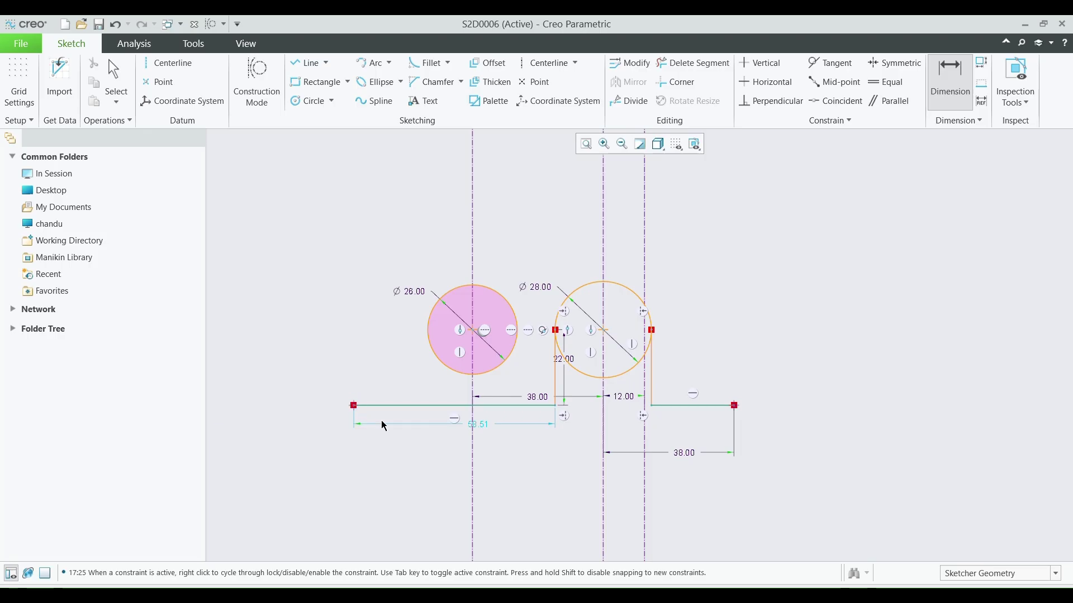
middle_click(543, 491)
text(9)
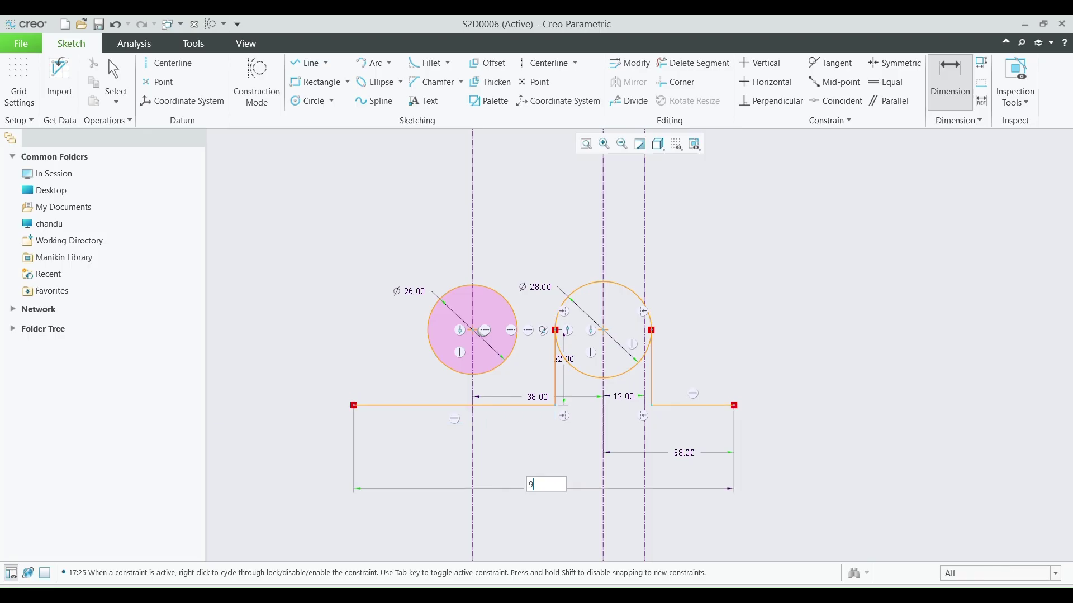
text(6)
key(Return)
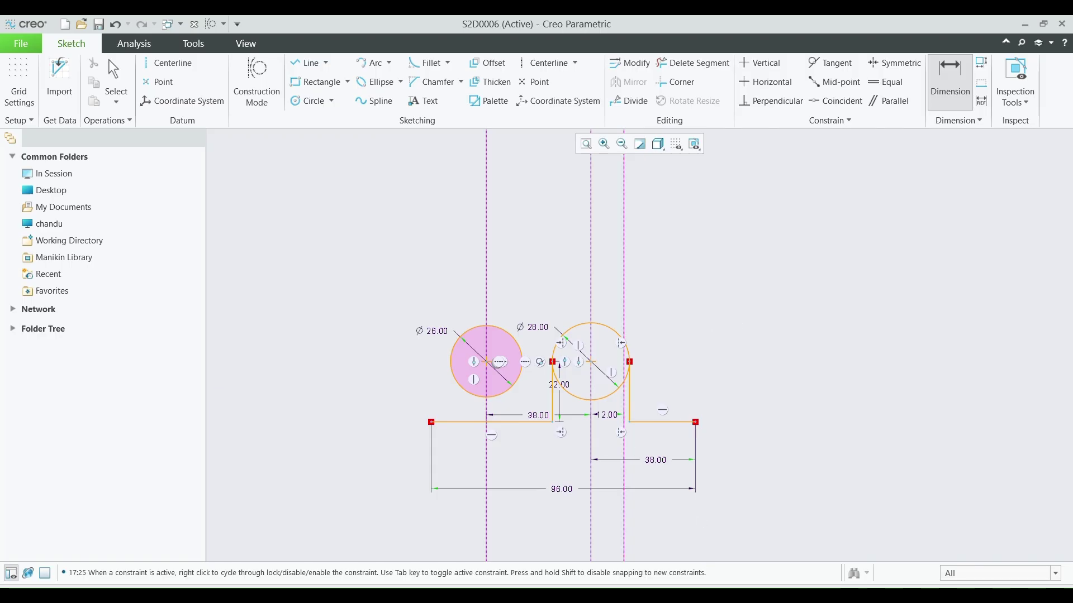
Check the Housing reference drawing and sketch a horizontal construction line about 126 long above the two circles, crossing all vertical centerlines.
click(753, 594)
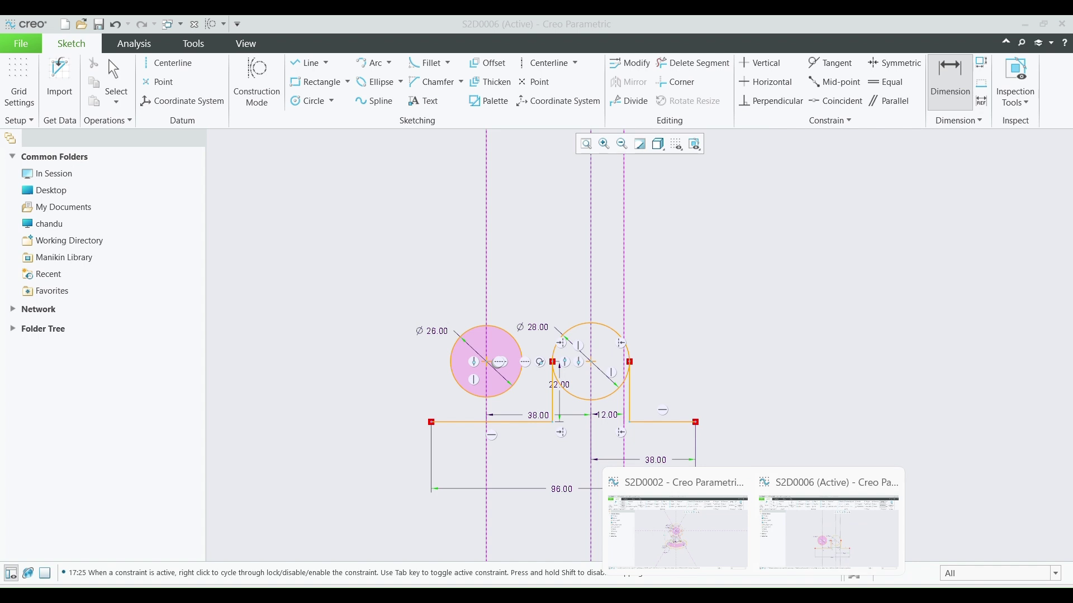
click(729, 595)
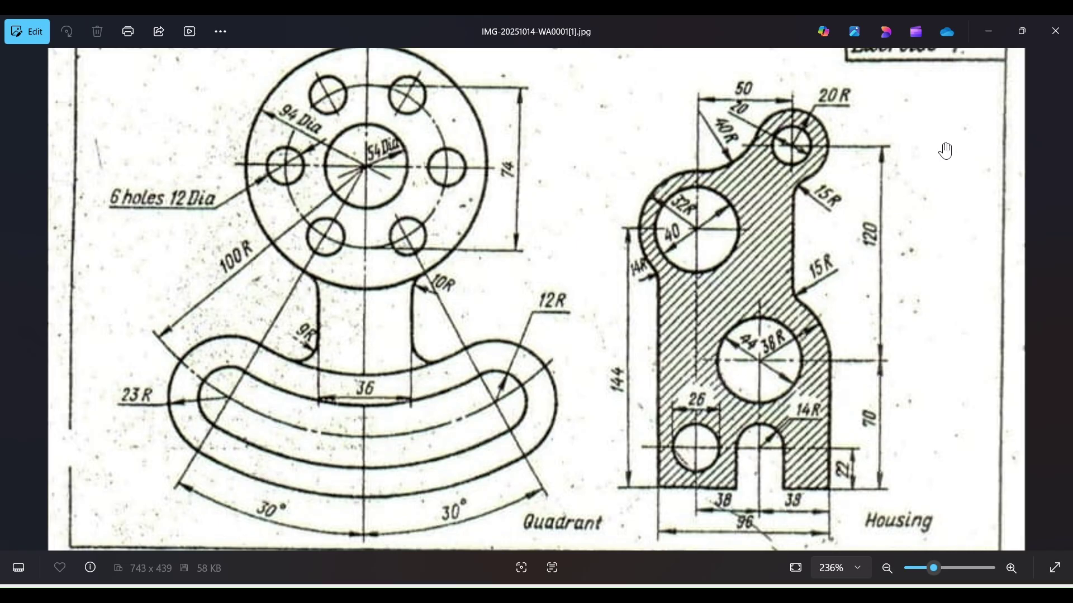
click(988, 31)
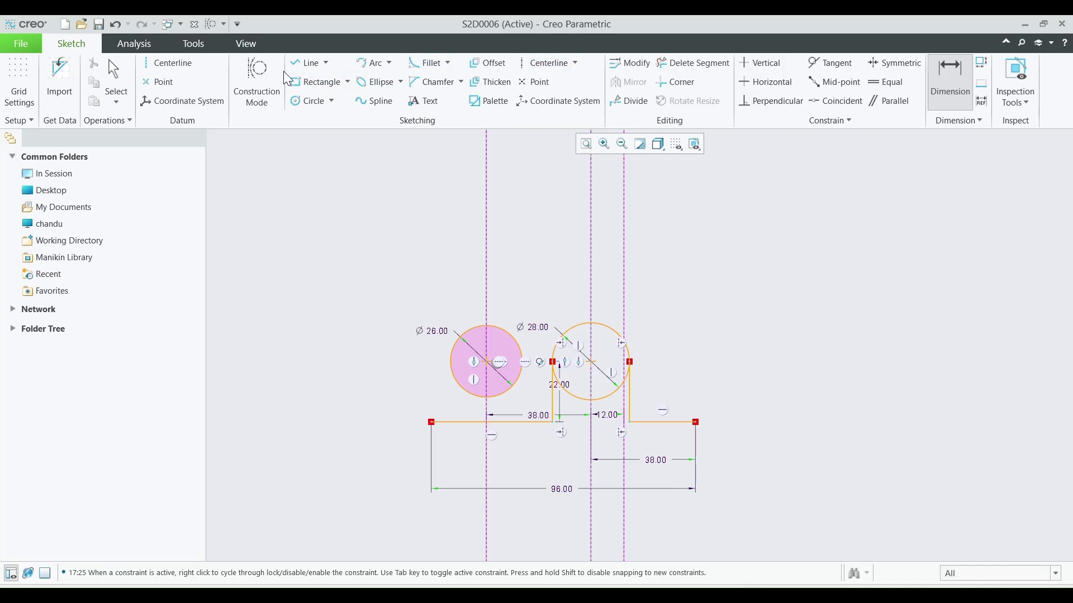
click(256, 81)
click(308, 62)
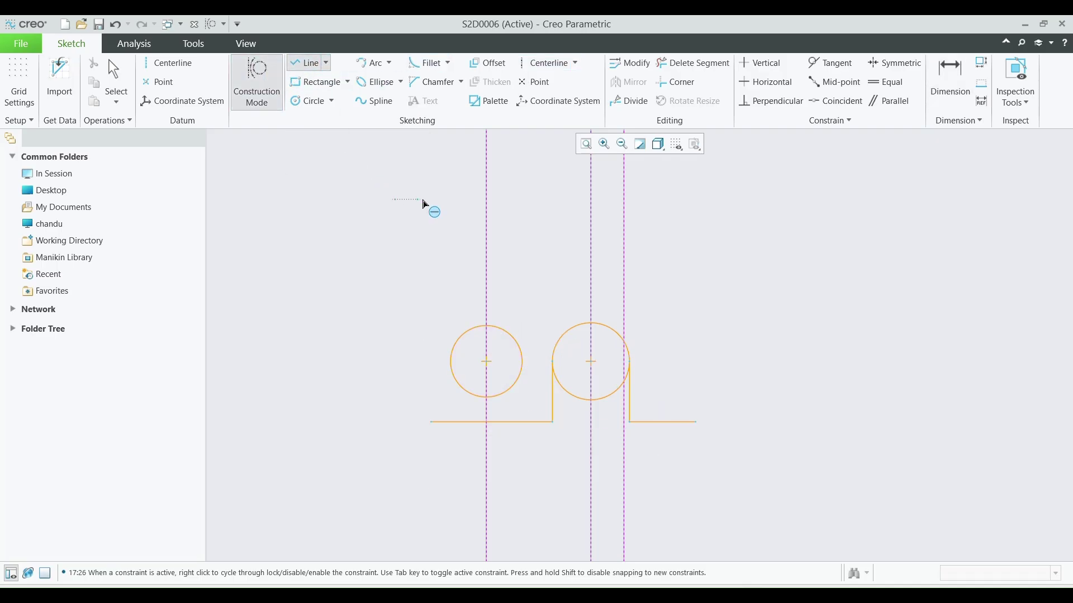
click(741, 199)
click(236, 71)
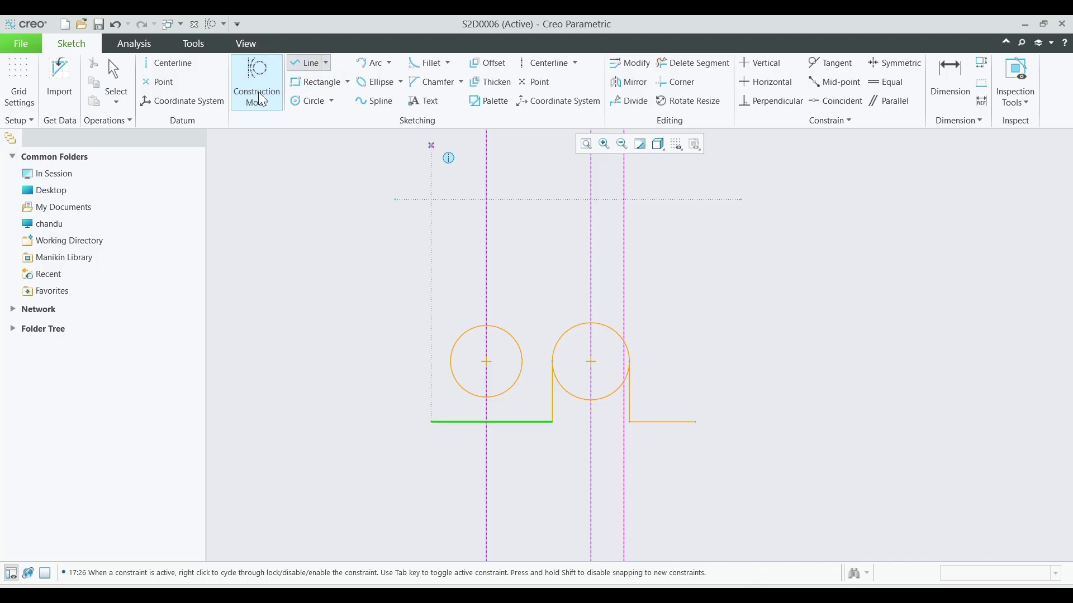
key(Escape)
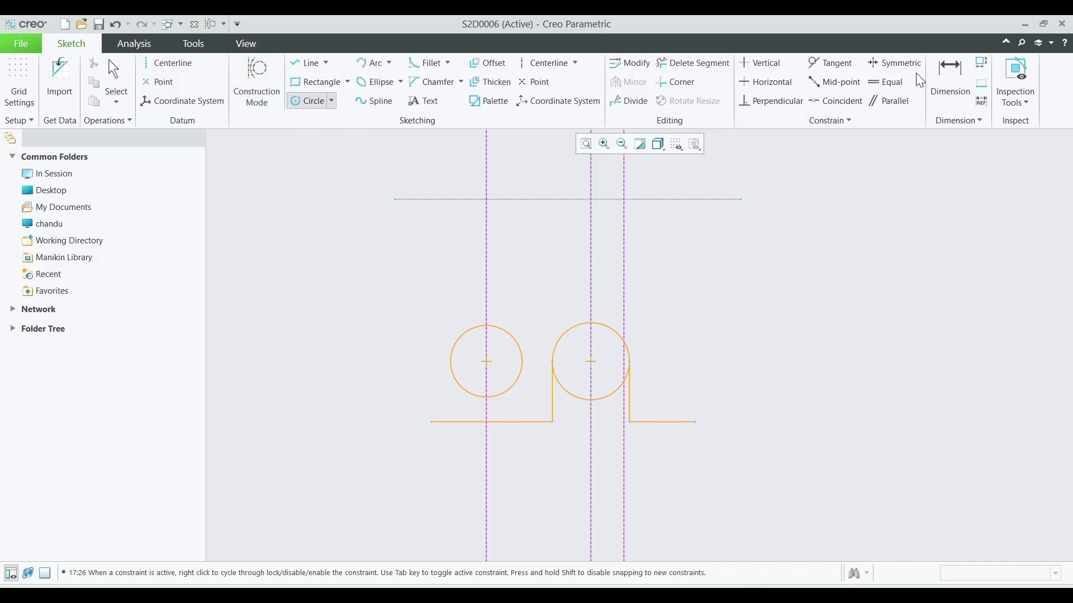
Dimension the horizontal construction line 70 above the right base line.
click(936, 73)
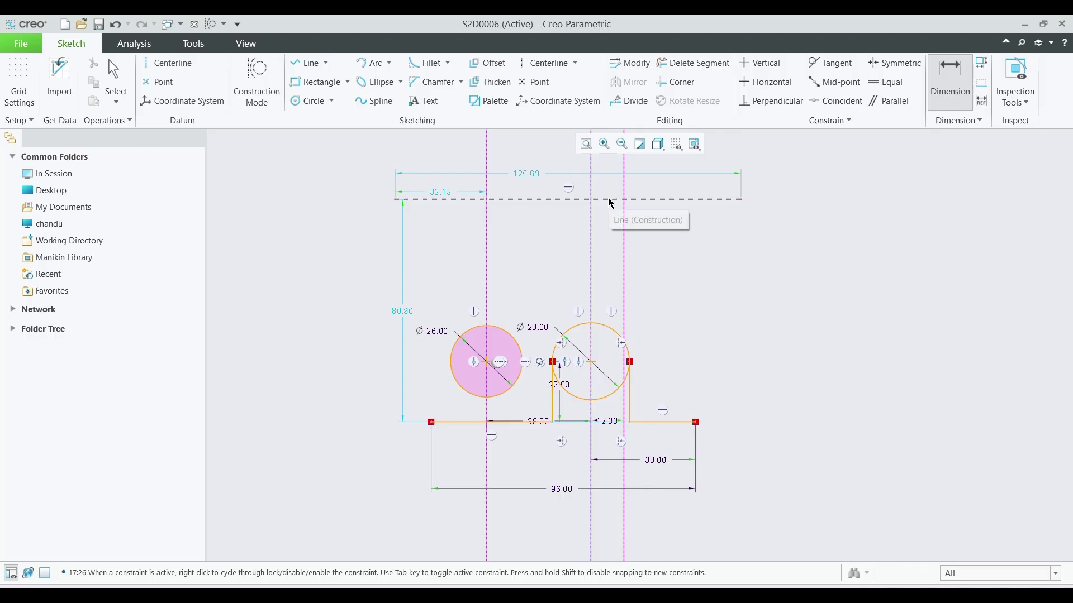
click(674, 423)
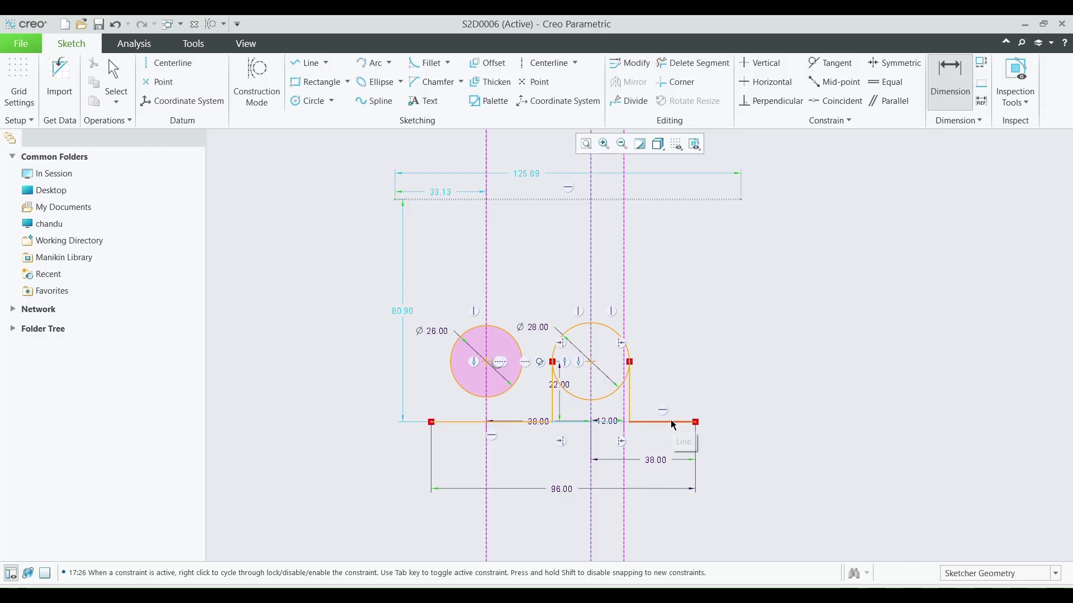
middle_click(693, 334)
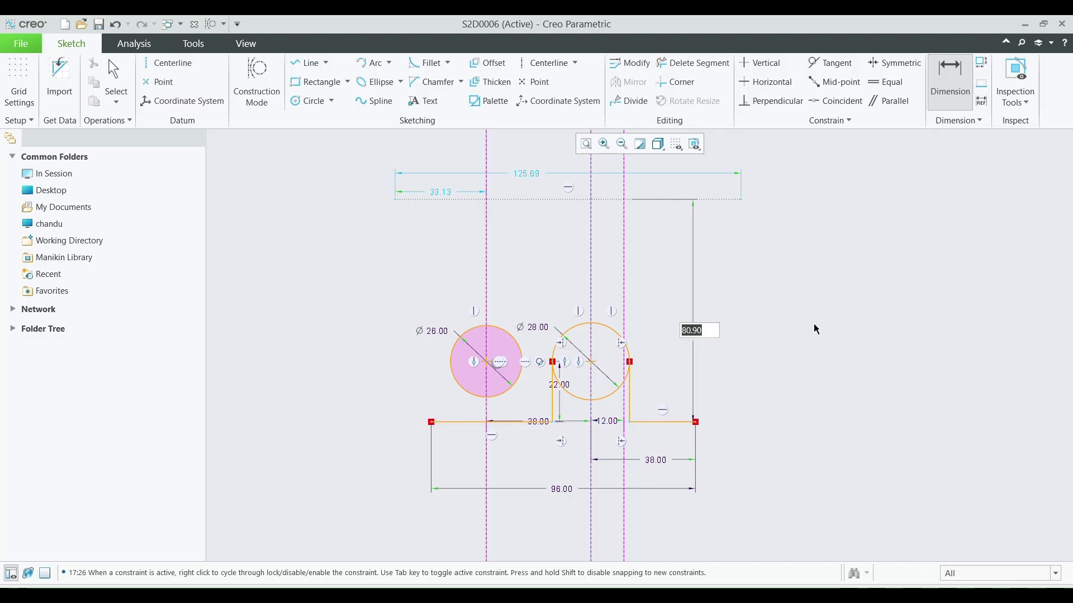
text(70)
key(Return)
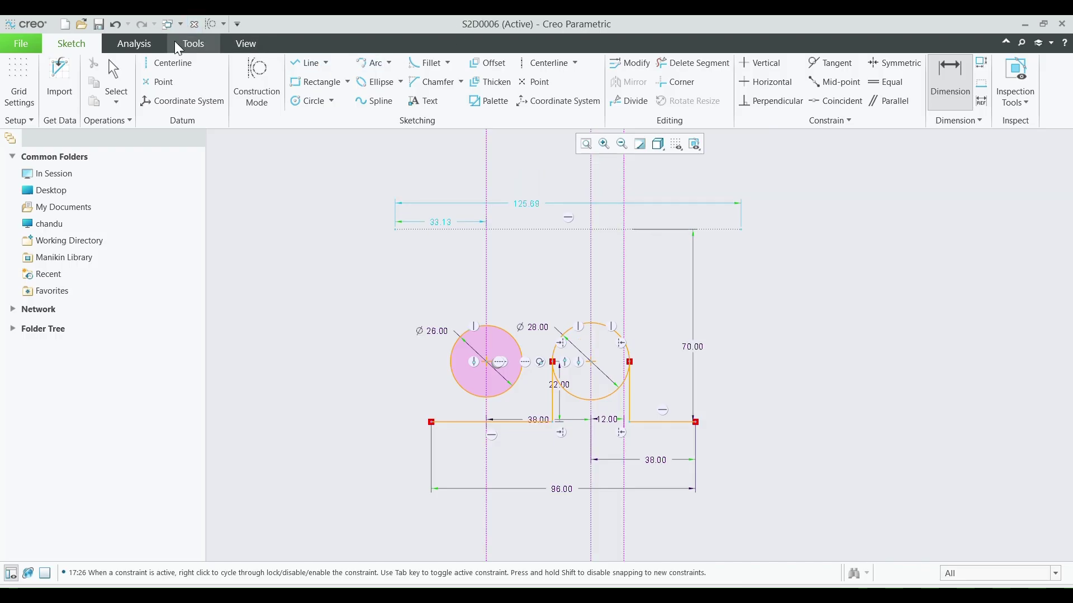
Sketch two concentric circles, about 41 and 21 in diameter, where the construction line crosses the second vertical centerline.
click(312, 101)
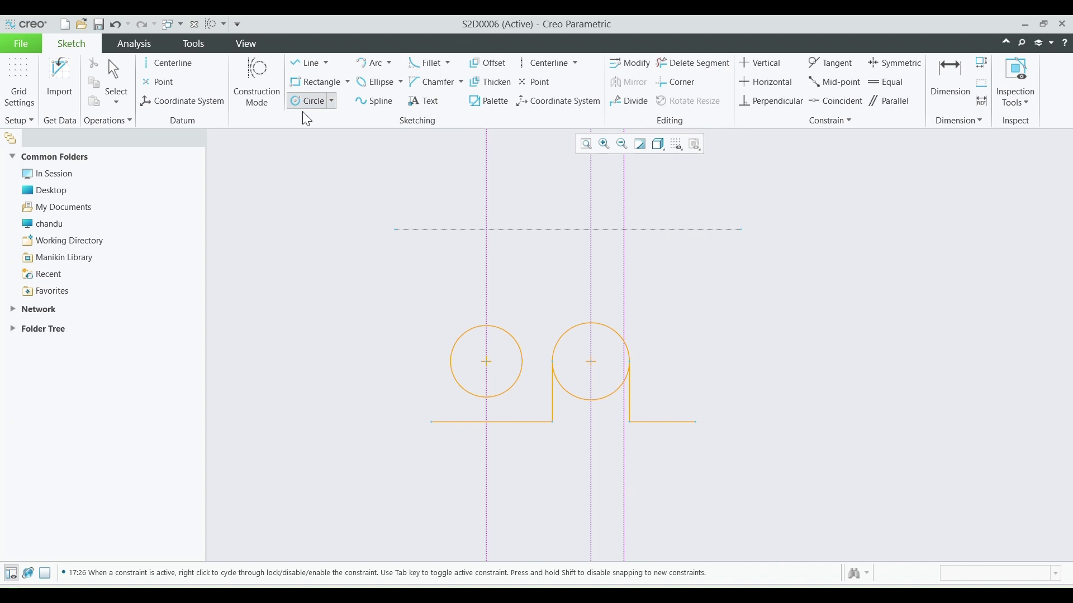
click(593, 230)
click(628, 273)
click(592, 230)
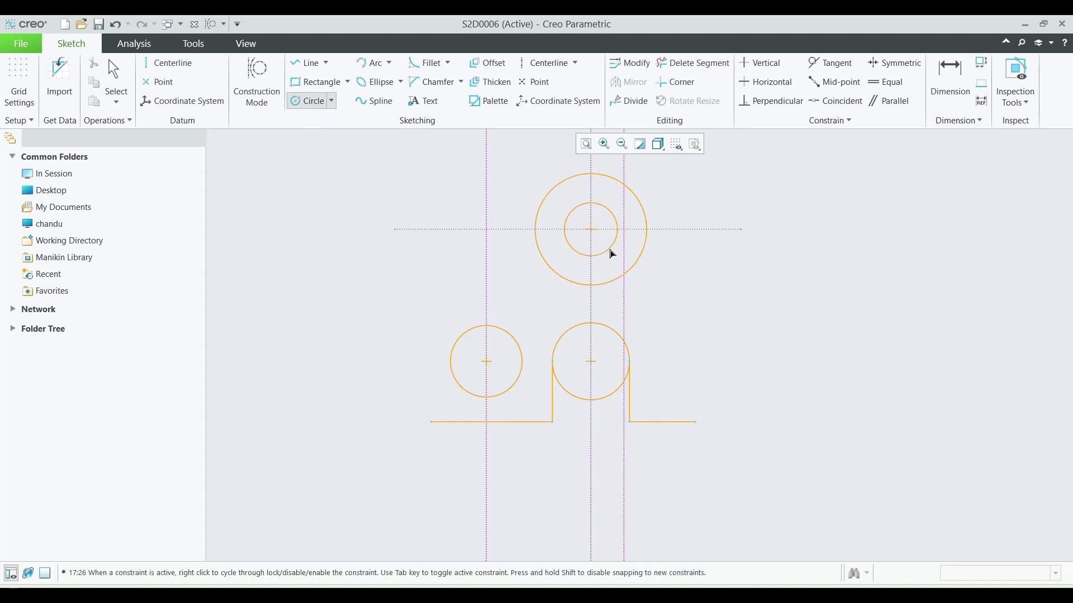
click(612, 253)
Set the outer concentric circle's diameter to 44 and the inner one's to 38*2.
click(938, 78)
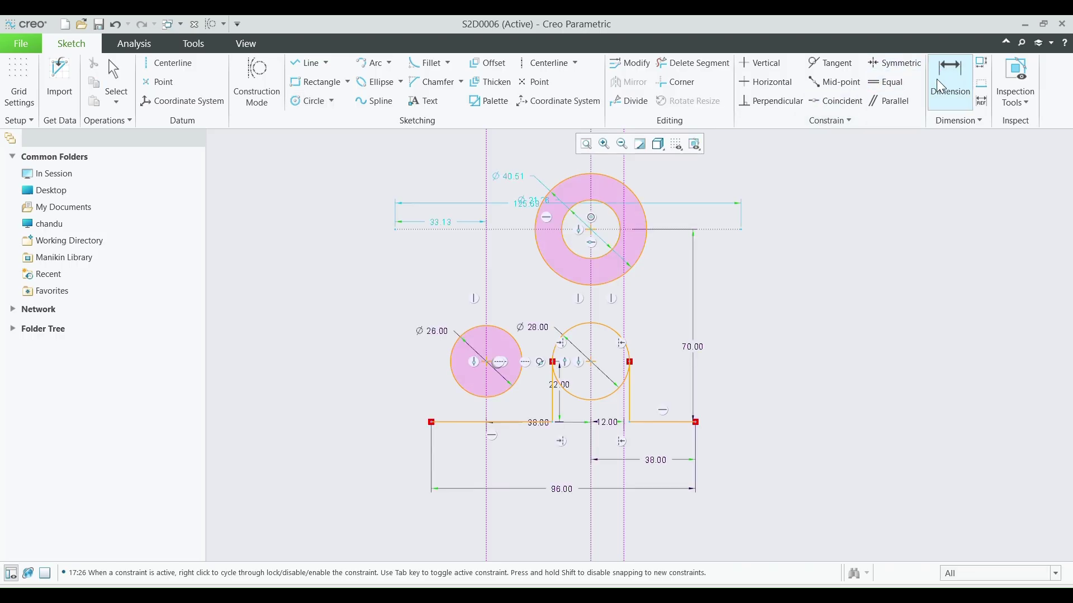
double_click(509, 176)
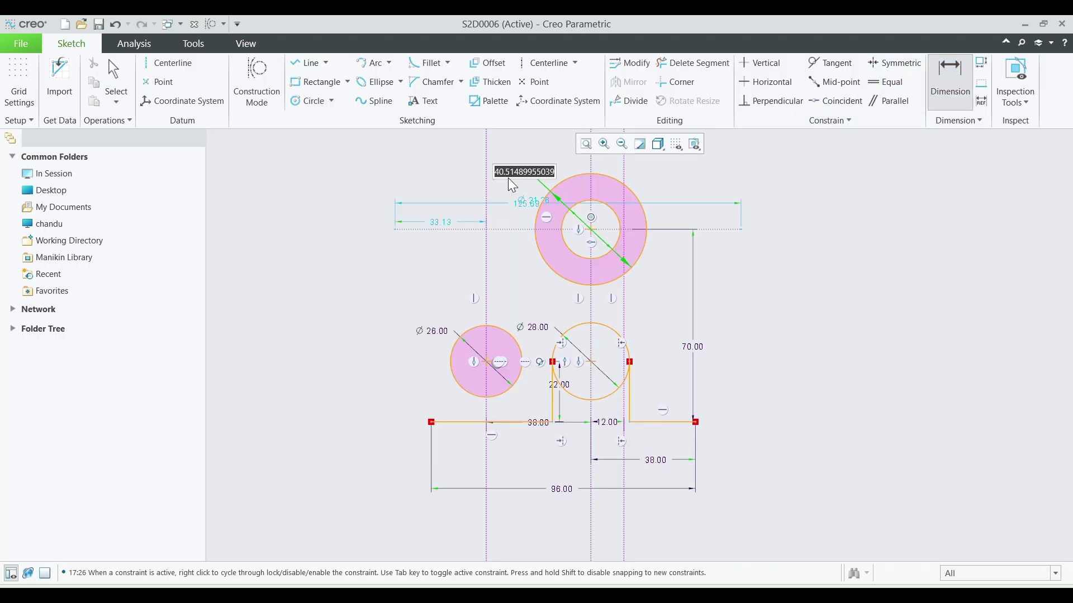
text(44)
key(Return)
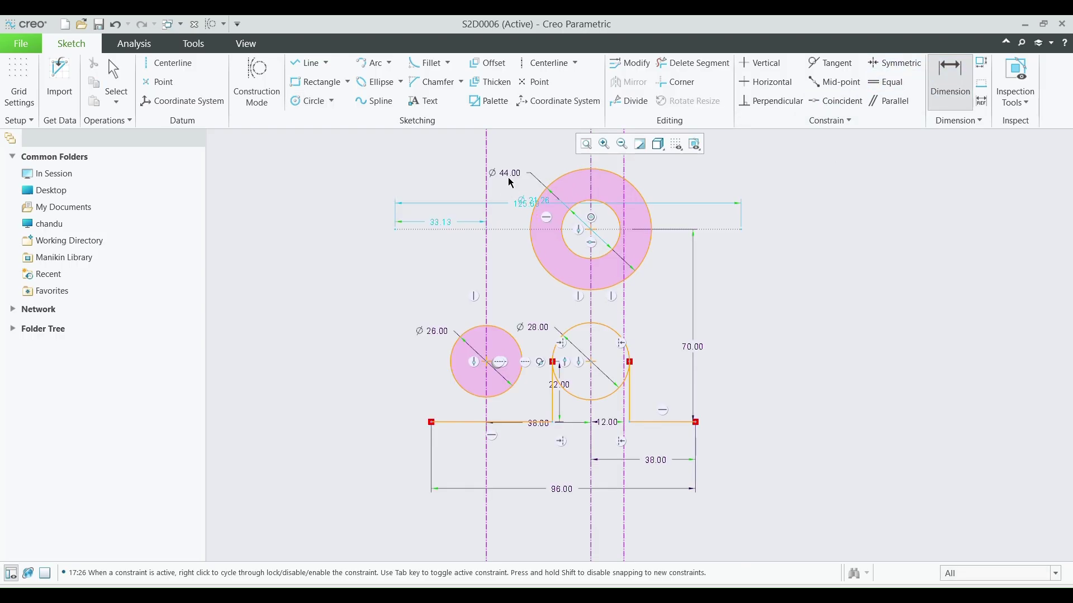
scroll(577, 206, up, 2)
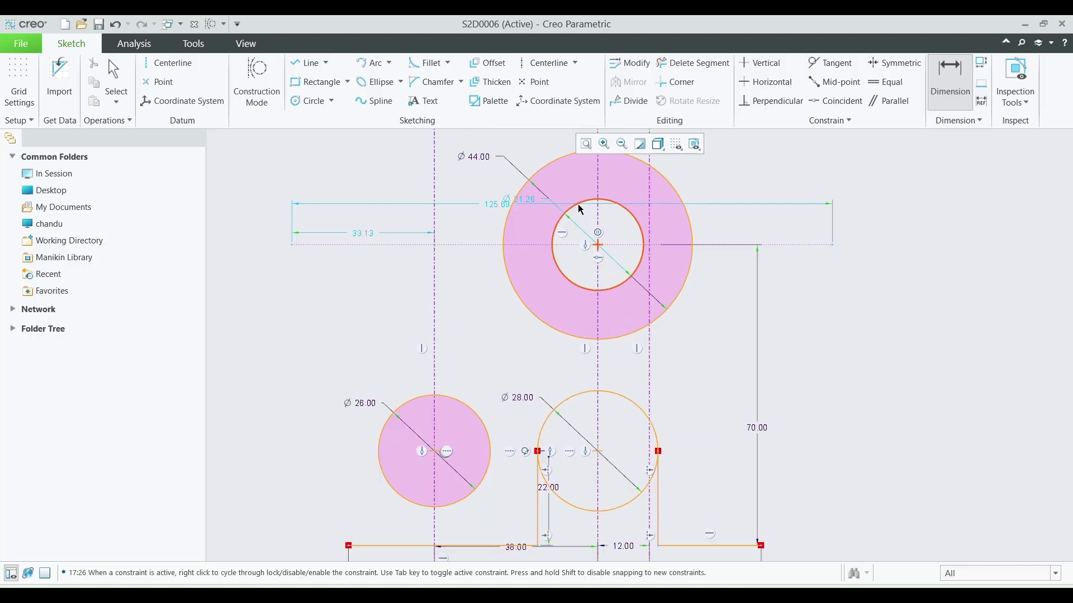
double_click(530, 205)
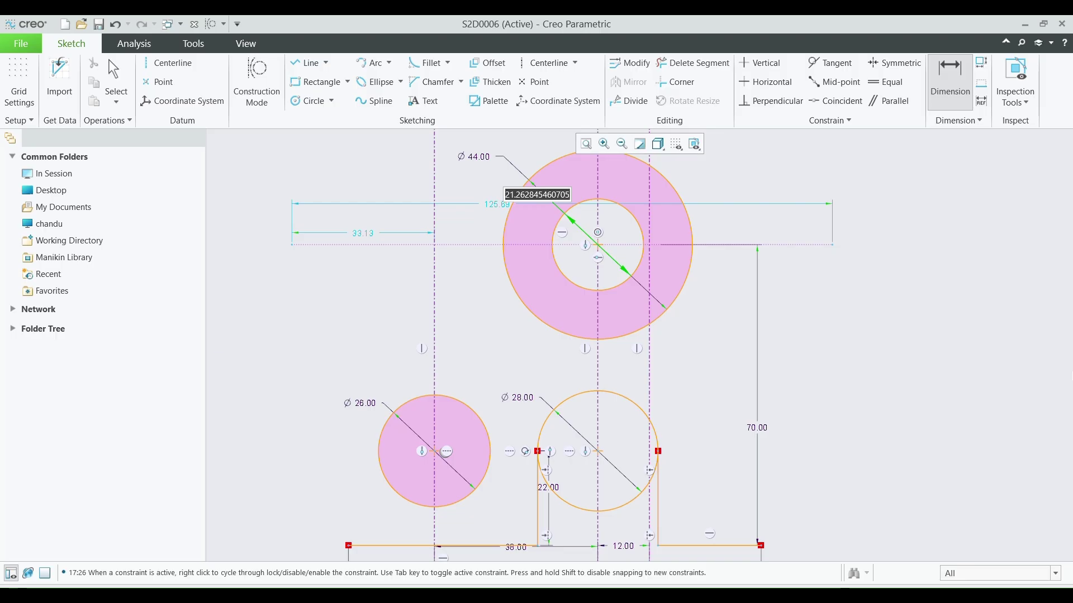
text(38*2)
key(Return)
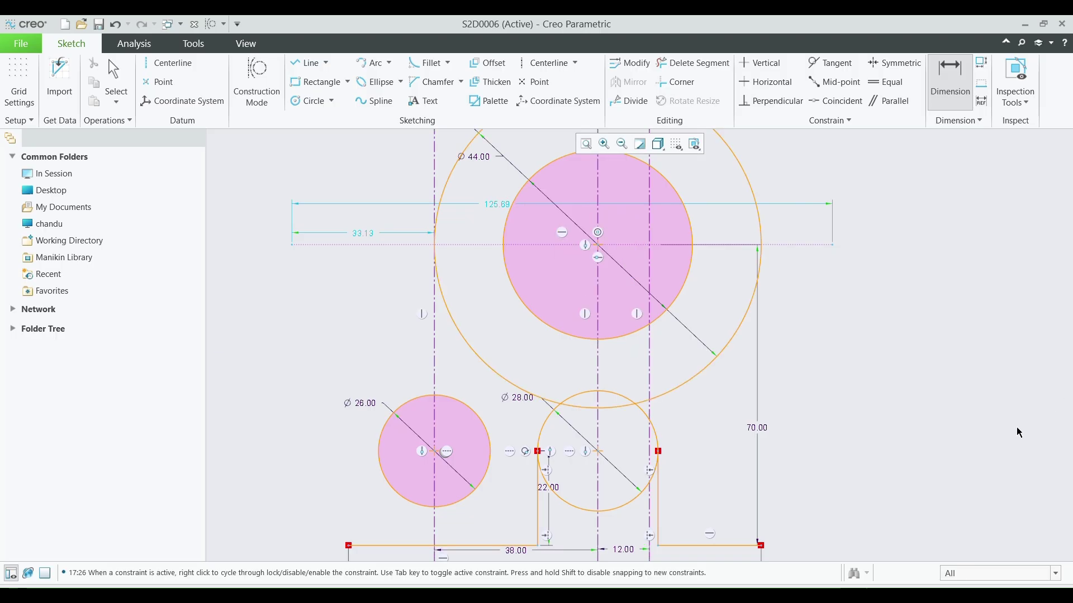
Sketch a vertical line from the base's right end up to the 76 circle's right quadrant.
scroll(804, 395, up, 1)
scroll(766, 386, up, 1)
click(309, 63)
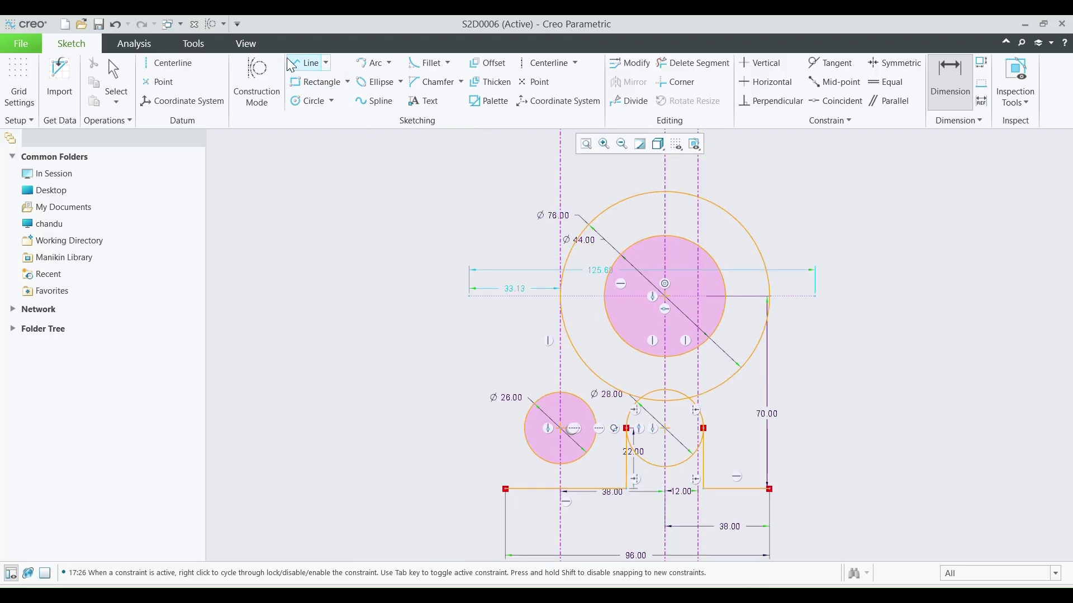
click(770, 489)
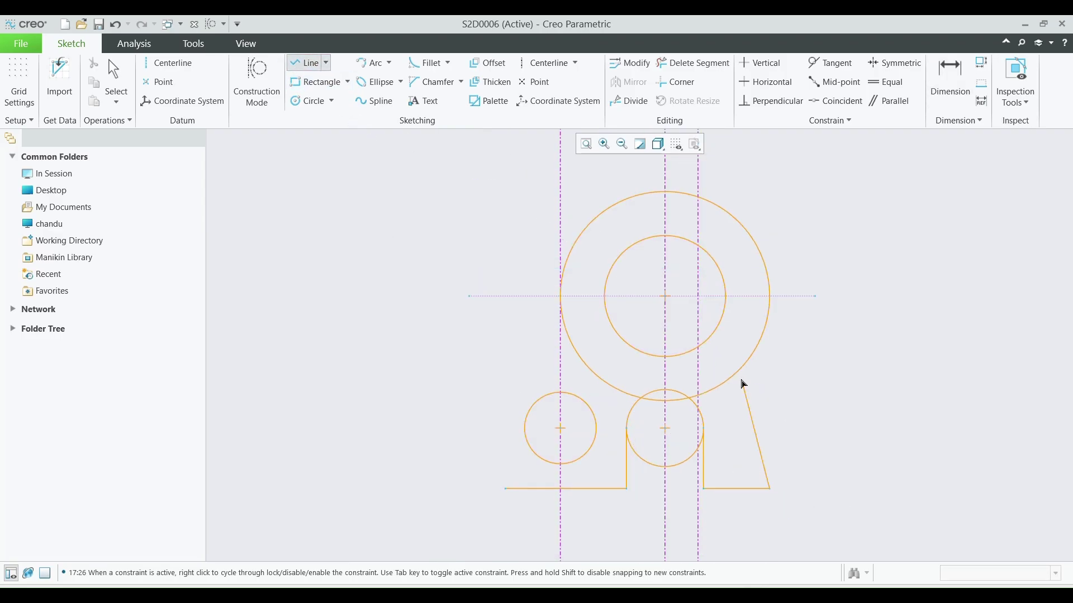
click(770, 297)
middle_click(774, 309)
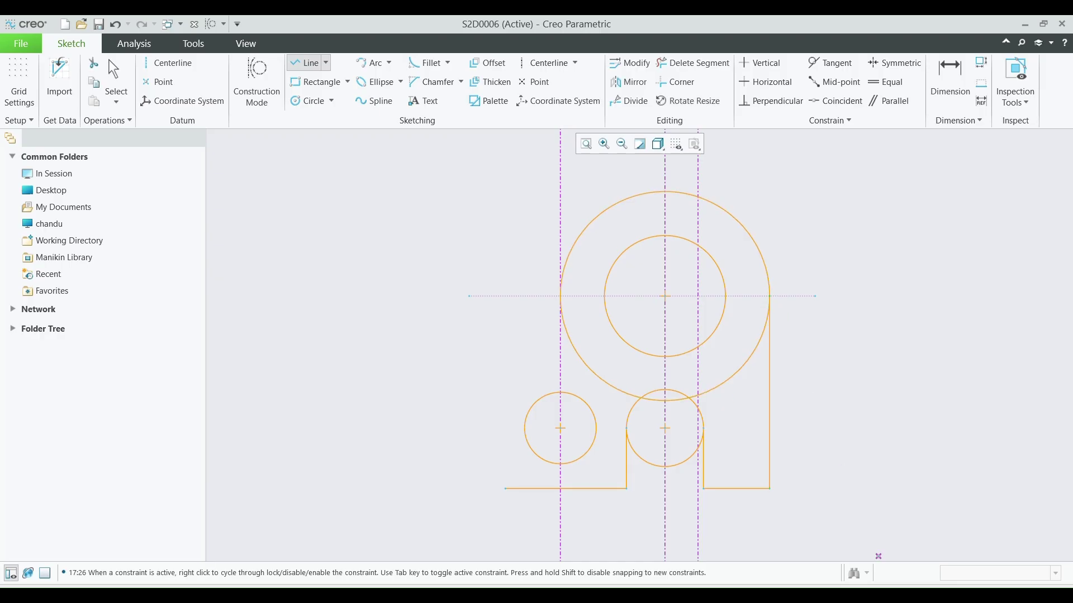
Check the Housing drawing and trim the 76 circle down to its upper-right quarter arc.
key(alt+Tab)
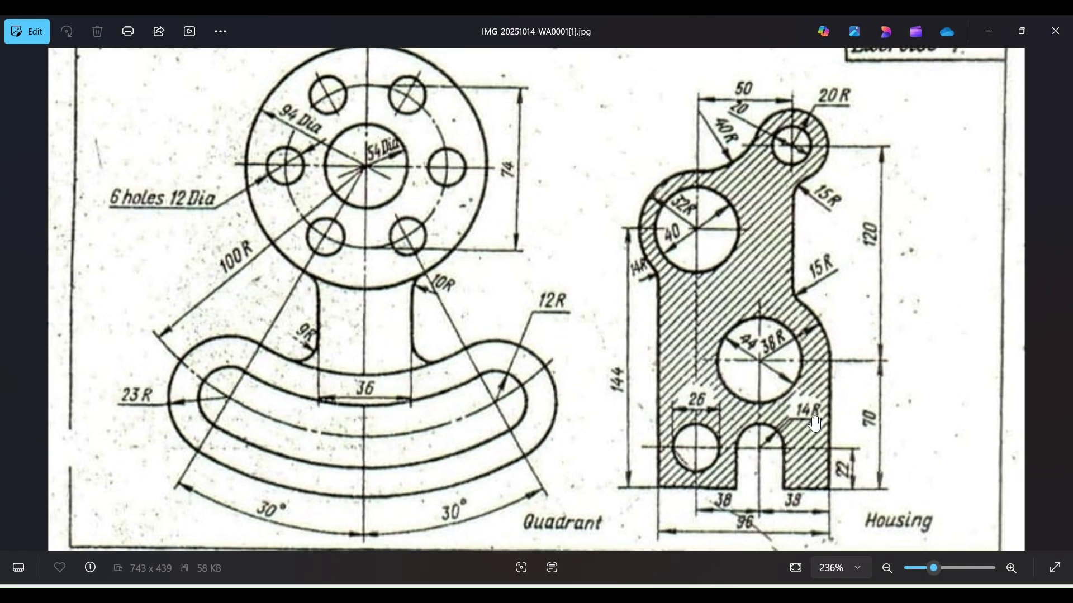
click(988, 25)
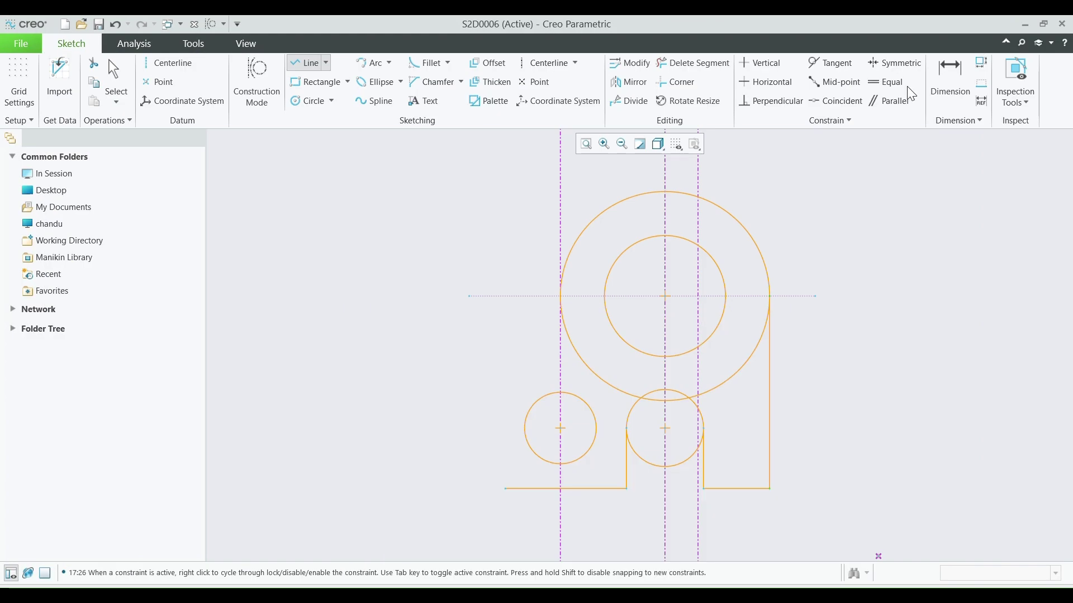
click(693, 63)
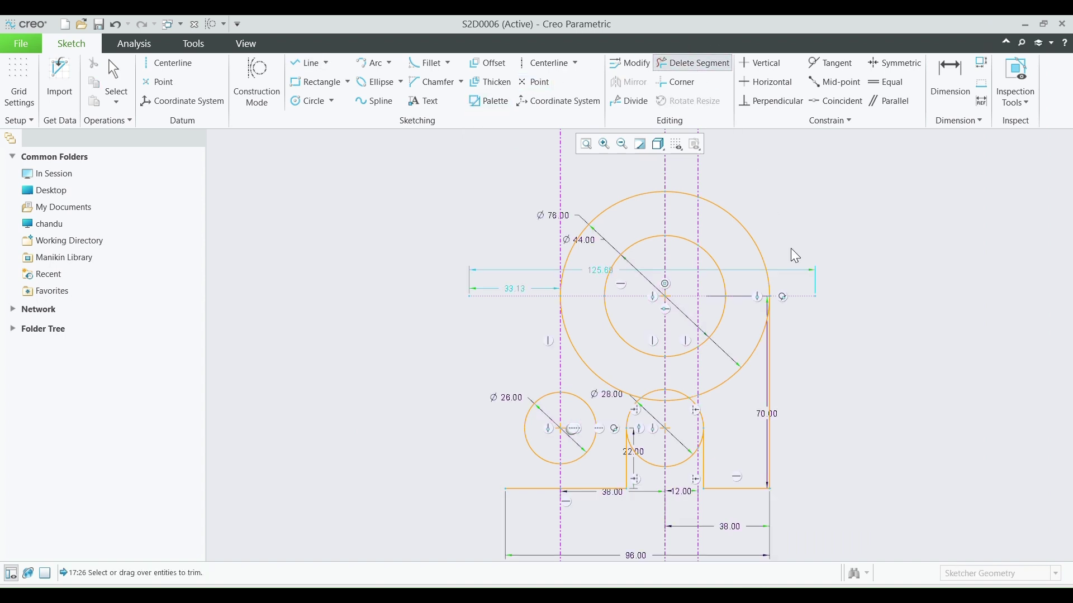
click(740, 378)
scroll(681, 400, up, 2)
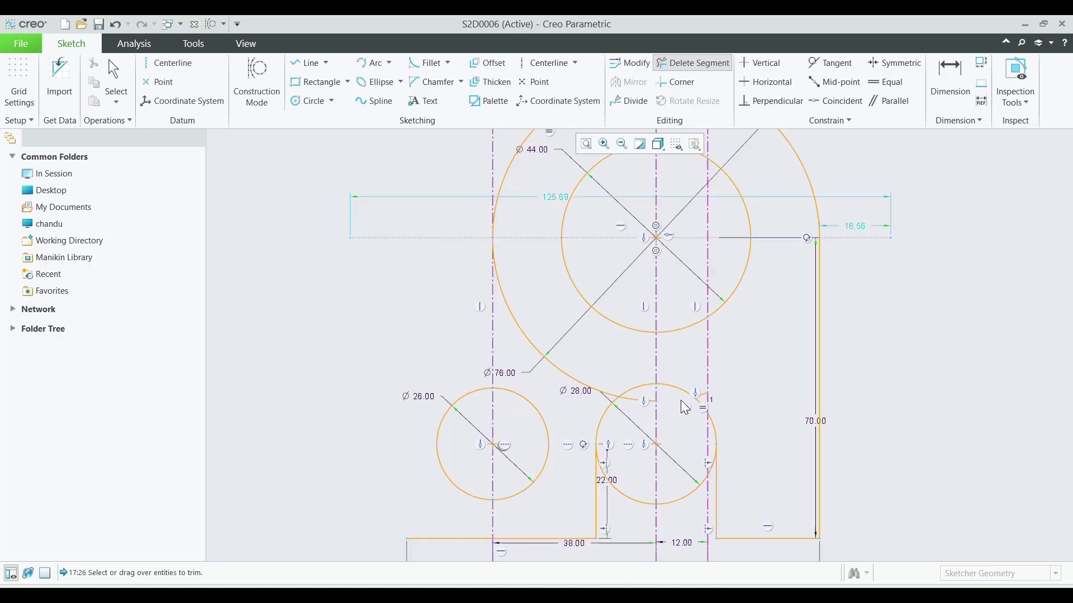
scroll(680, 401, up, 3)
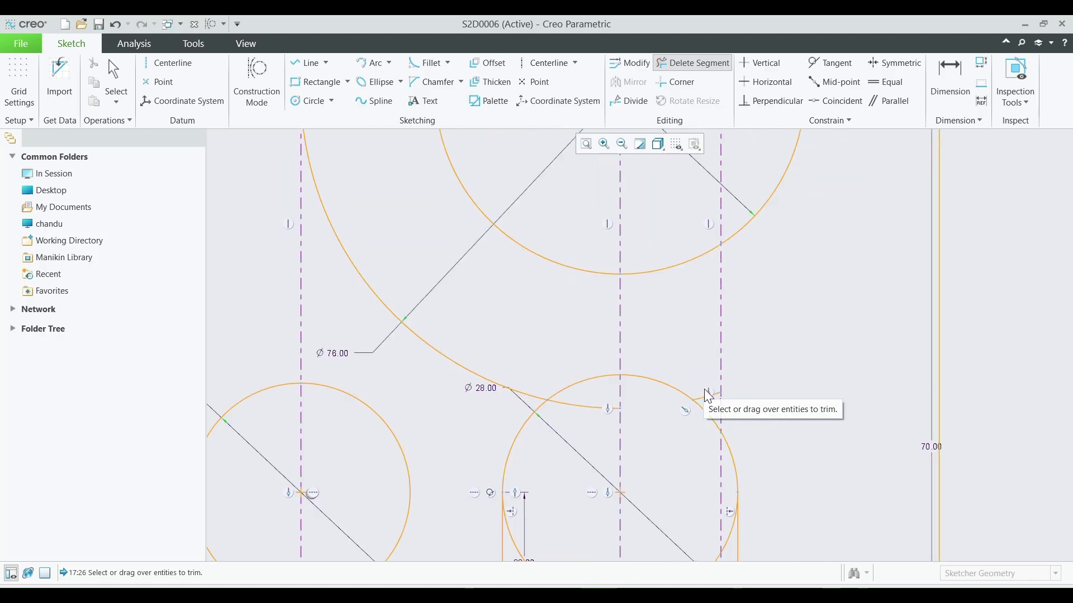
click(589, 407)
scroll(504, 383, down, 4)
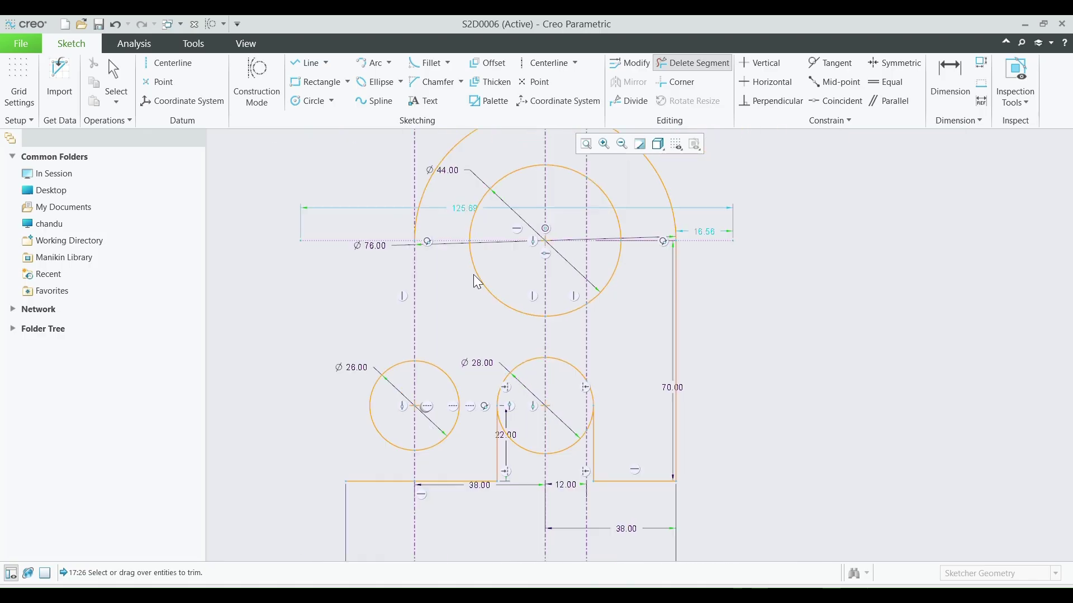
scroll(474, 275, down, 1)
click(466, 176)
scroll(527, 186, down, 3)
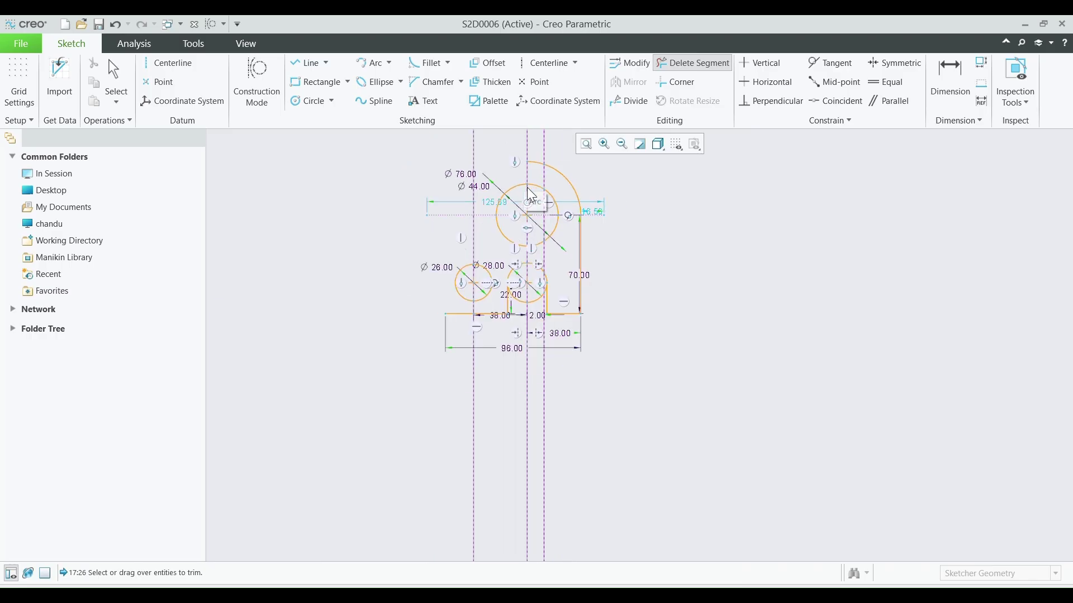
Trim away the lower half of the 28 circle so the slot keeps only its rounded top.
scroll(484, 301, up, 5)
click(489, 294)
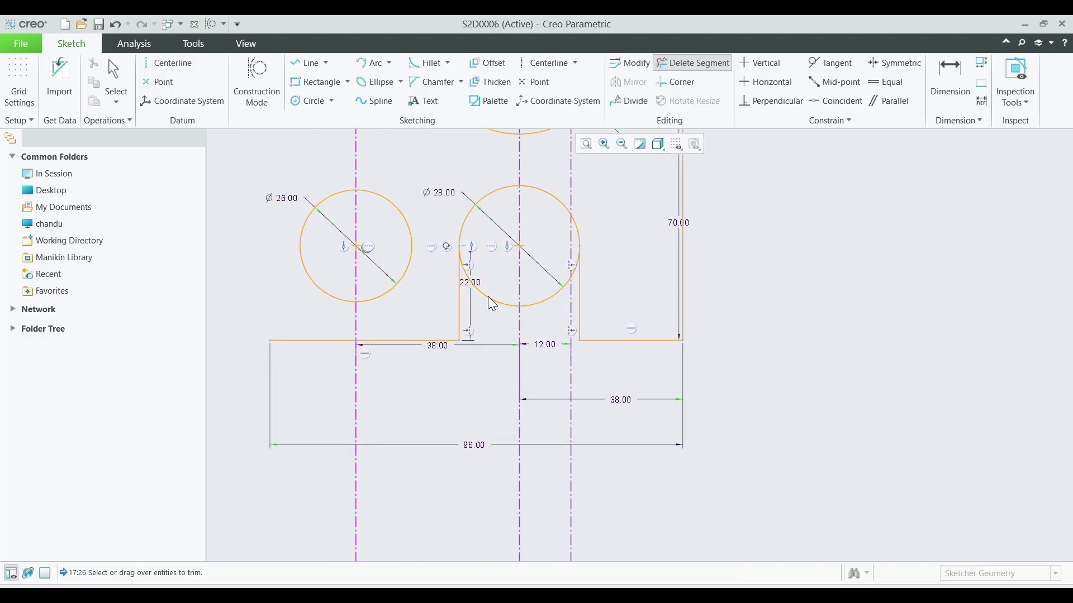
click(548, 298)
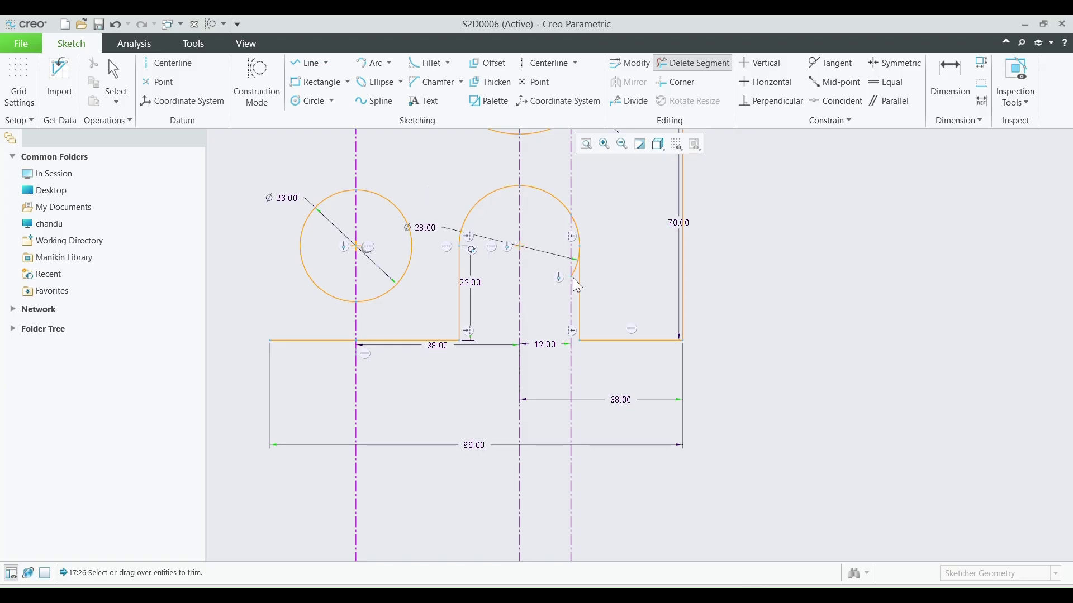
scroll(683, 334, down, 3)
scroll(717, 268, up, 3)
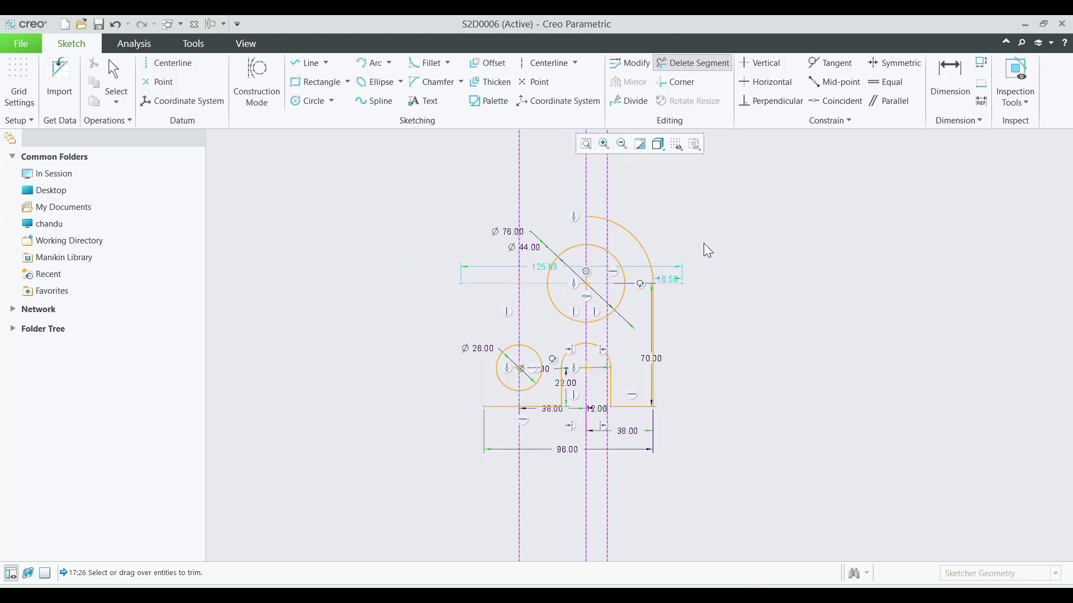
Consult the Housing drawing and sketch a horizontal construction line about 191 long across the centerlines, above the 38R boss arc.
scroll(707, 246, down, 5)
scroll(706, 247, up, 3)
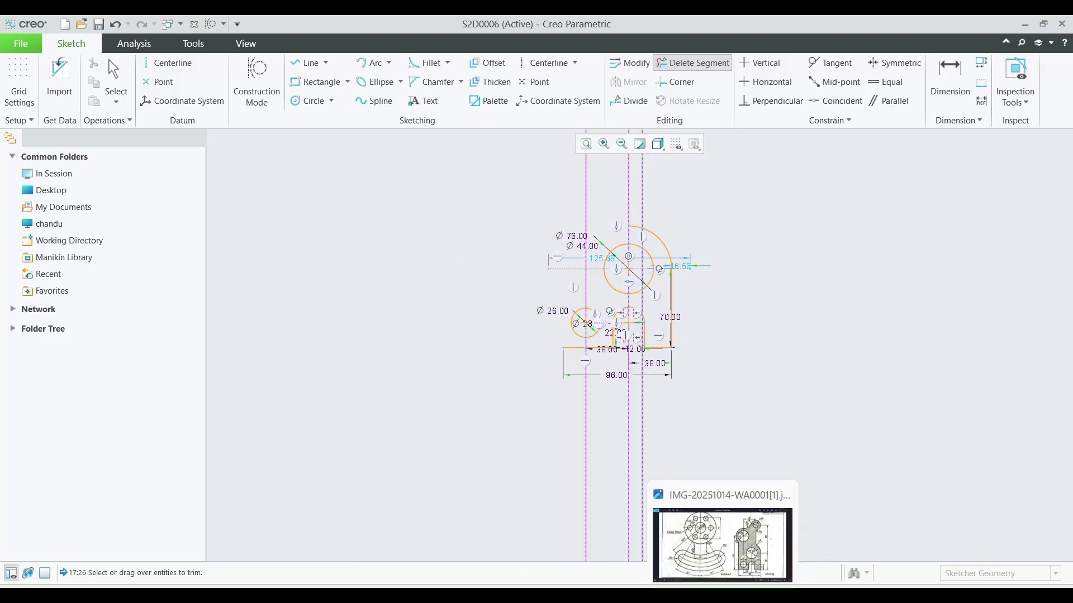
click(724, 540)
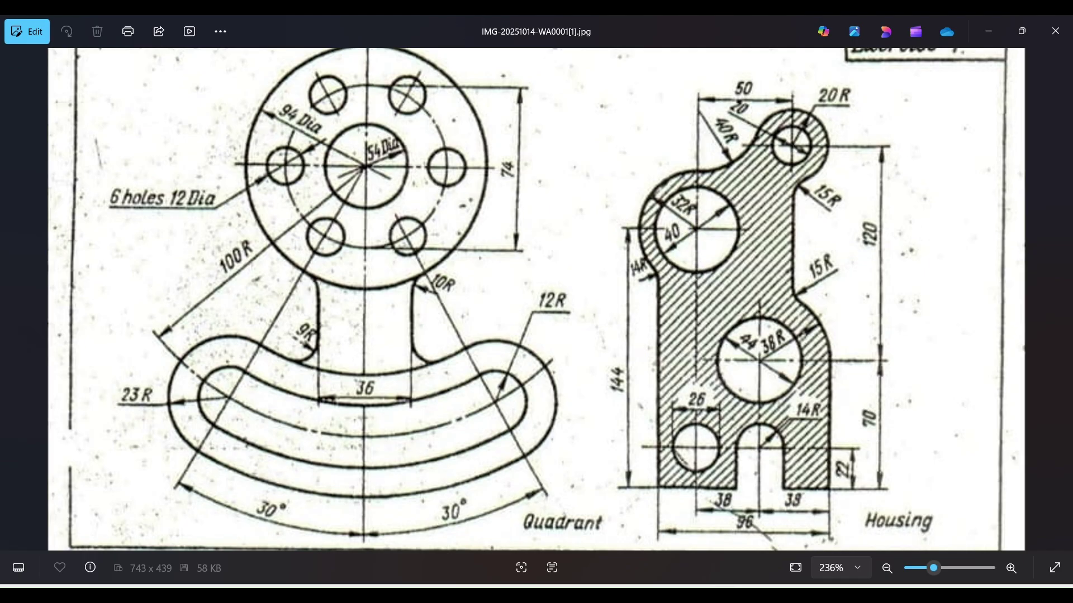
click(988, 31)
scroll(782, 402, down, 2)
scroll(749, 279, up, 2)
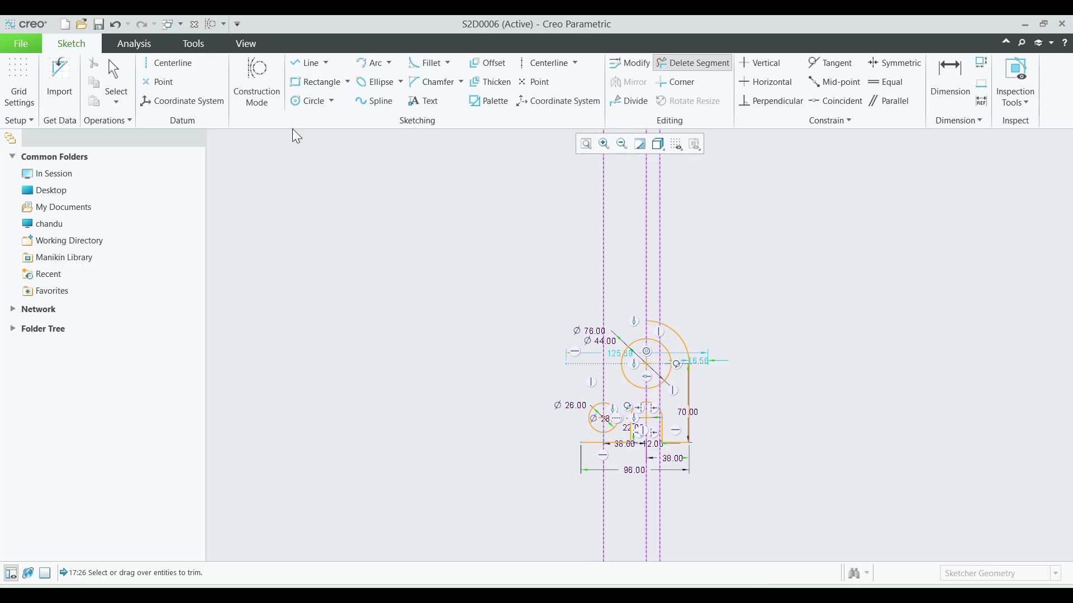
click(257, 84)
click(306, 63)
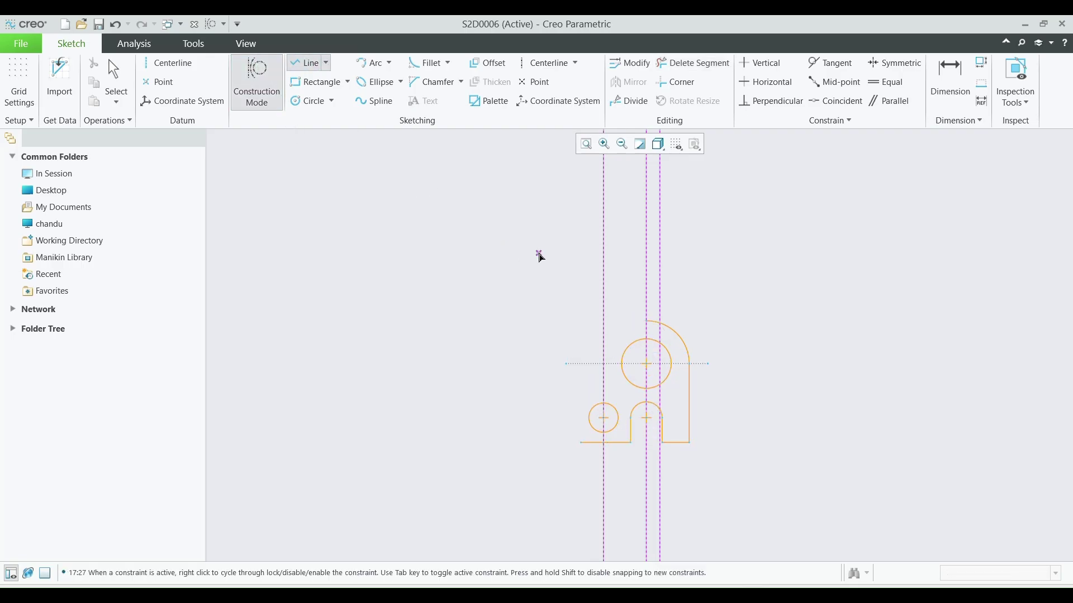
click(756, 253)
middle_click(760, 250)
Dimension the new upper construction line 144 above the left base line.
click(944, 81)
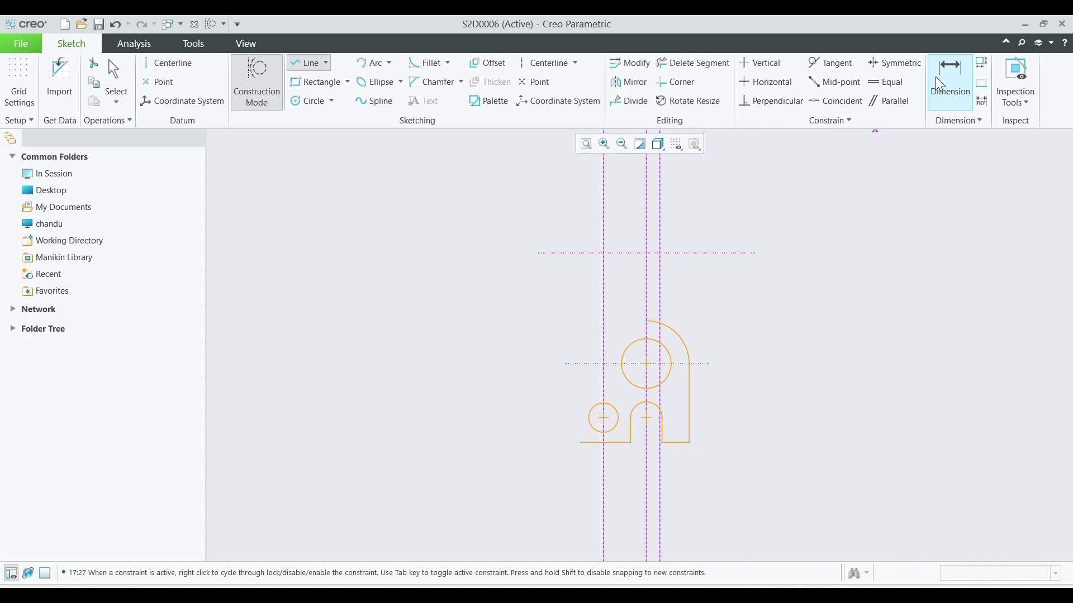
click(563, 253)
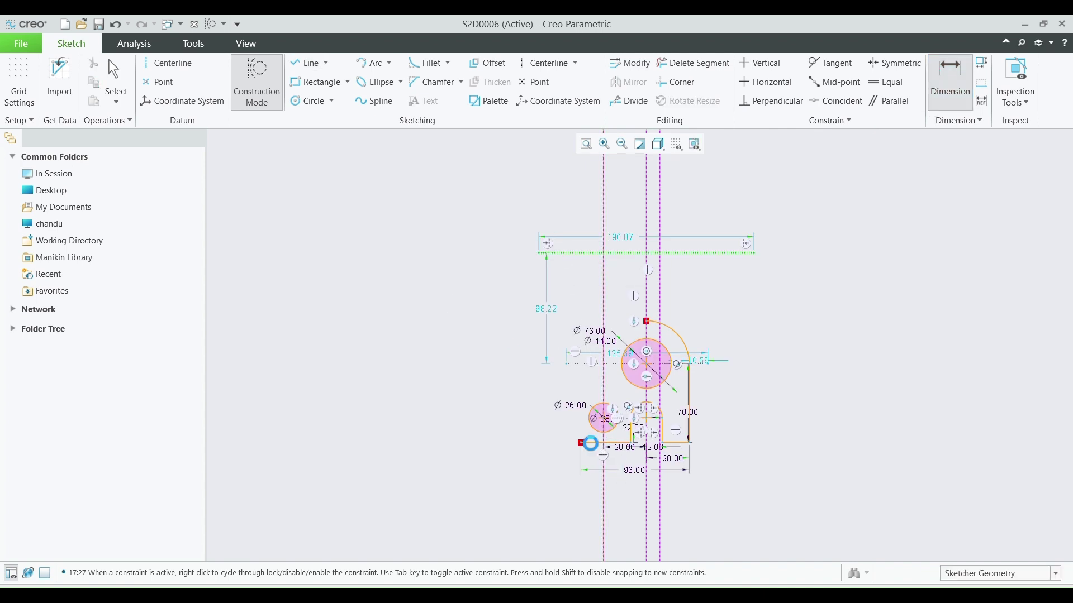
middle_click(441, 357)
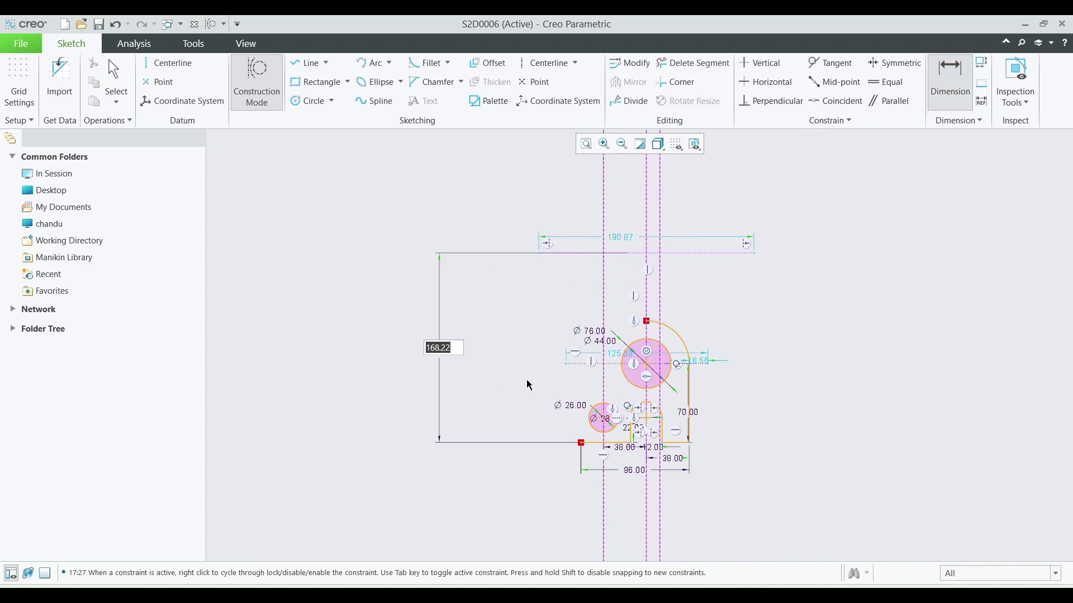
key(Return)
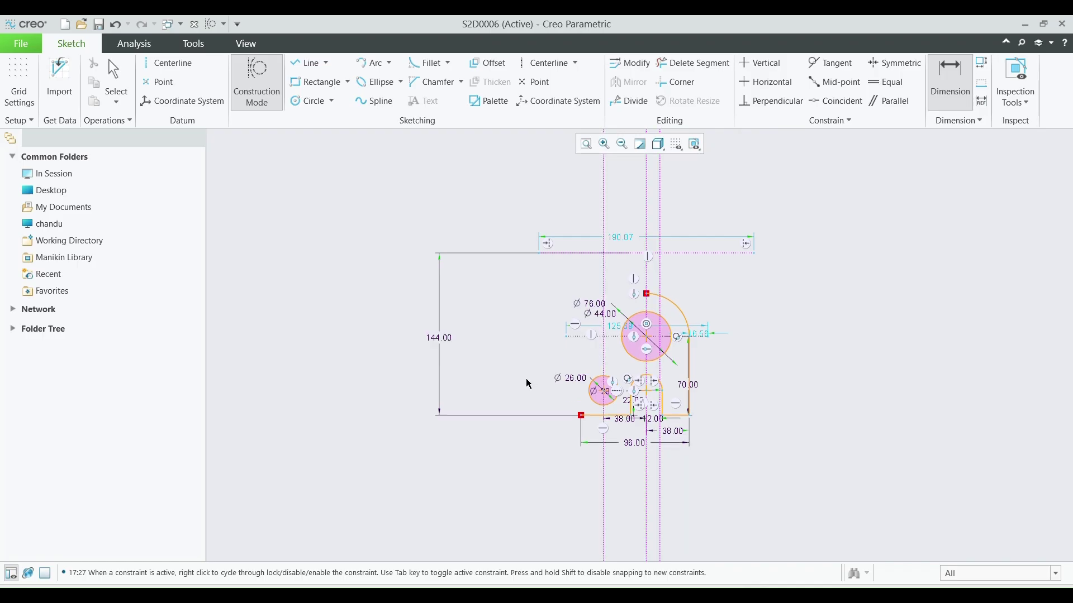
Sketch two concentric solid circles, about 37 and 55 in diameter, where the upper construction line crosses the first vertical centerline.
scroll(631, 257, up, 4)
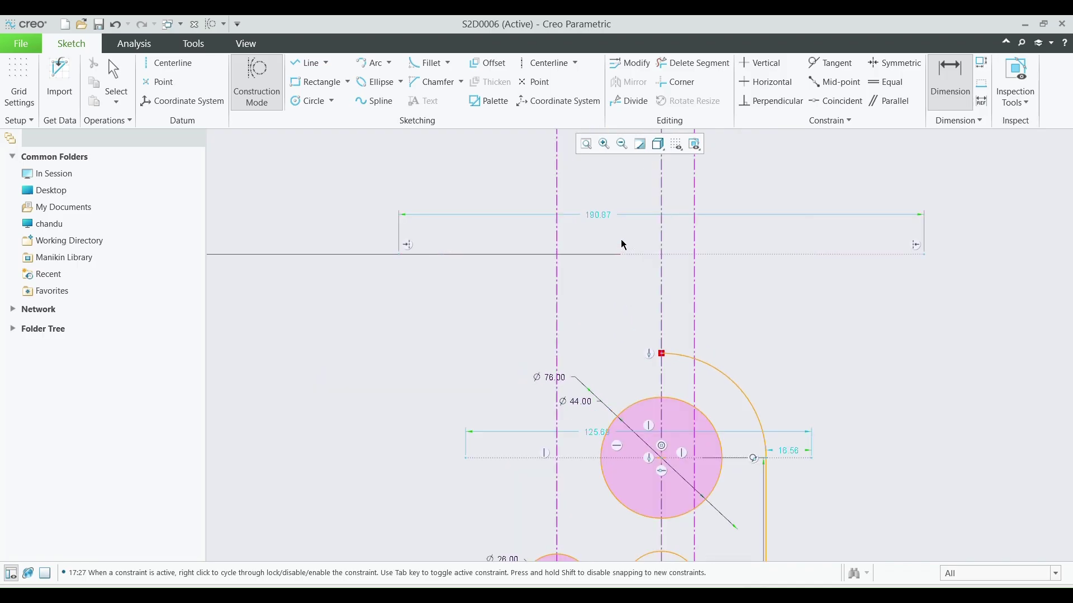
click(236, 77)
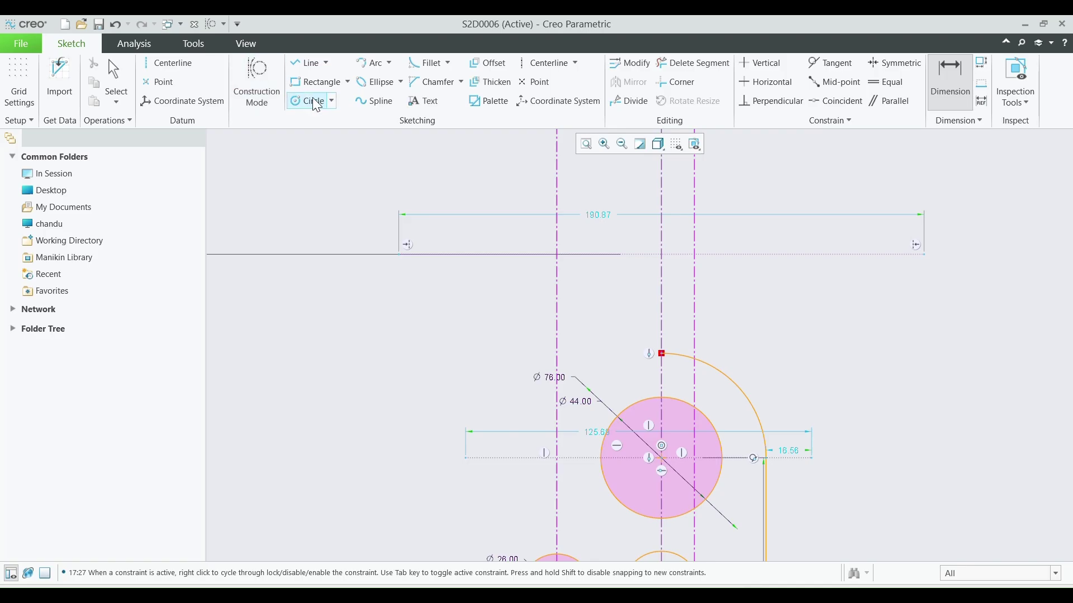
click(313, 102)
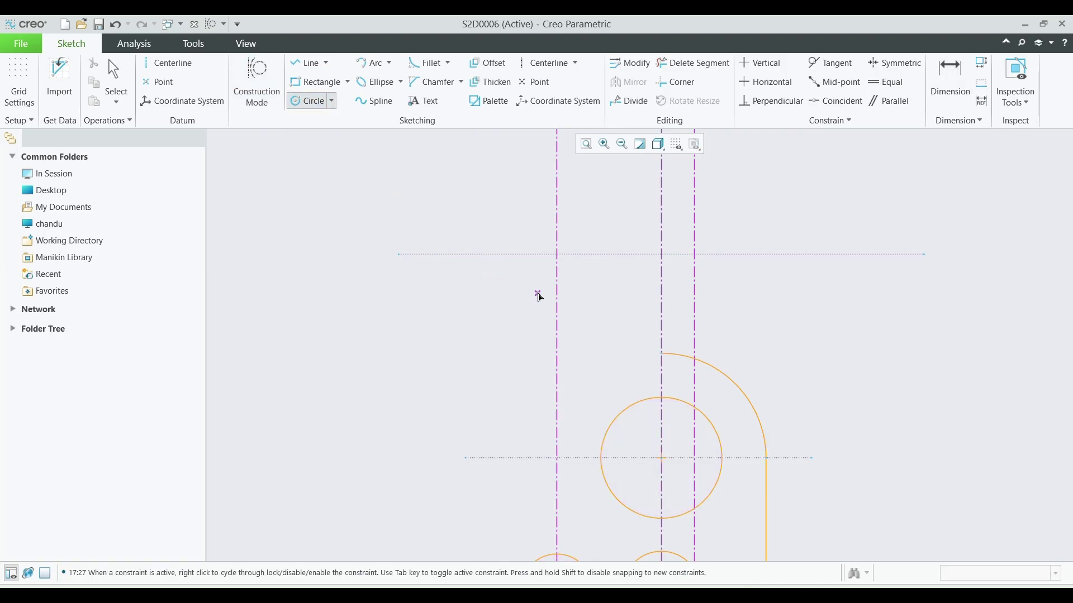
click(556, 254)
click(591, 297)
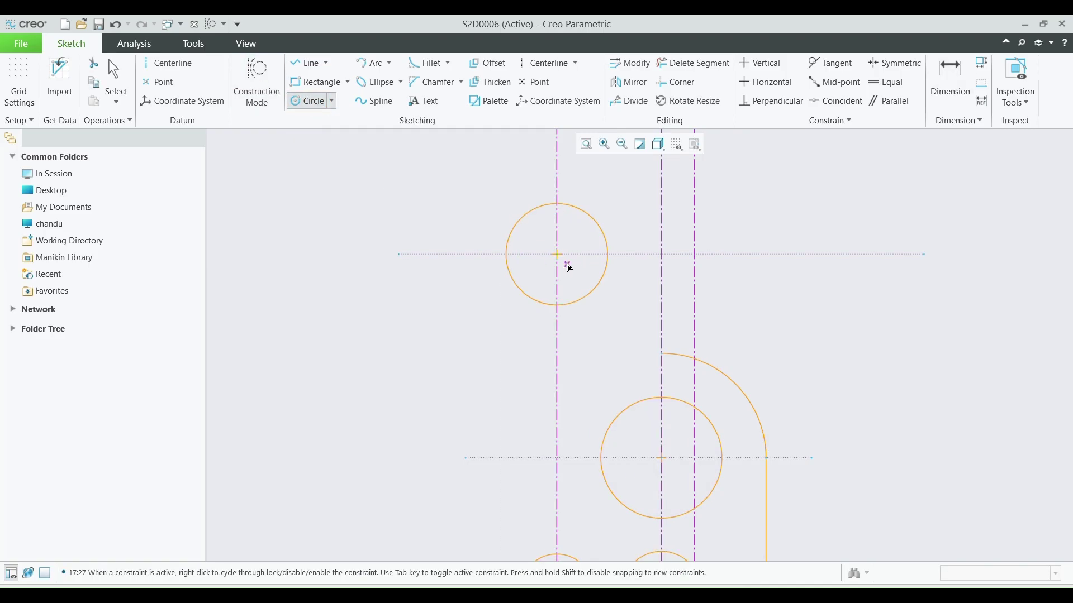
click(556, 255)
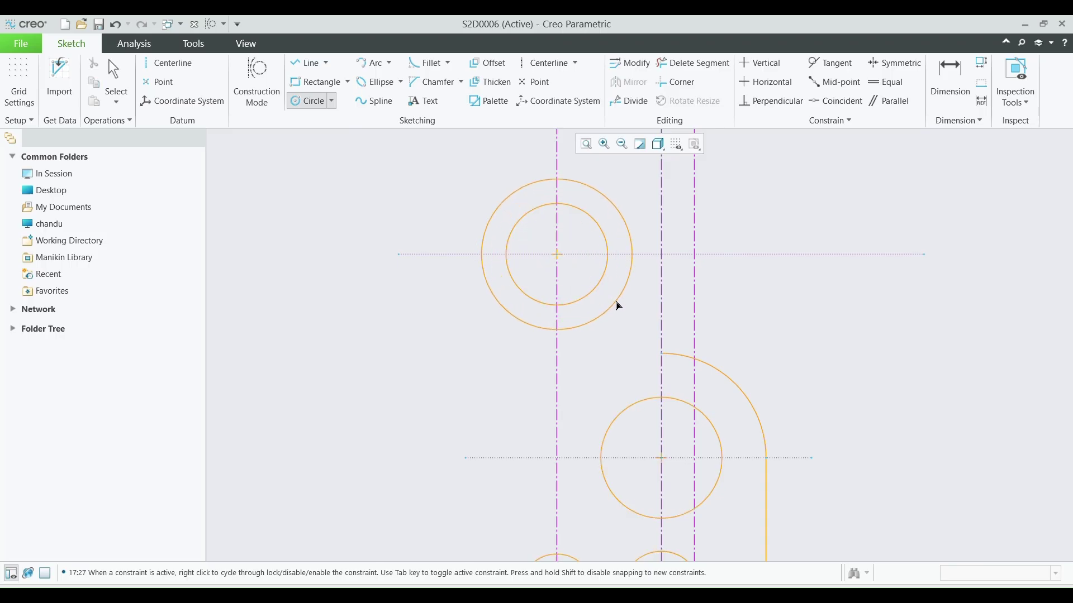
click(615, 307)
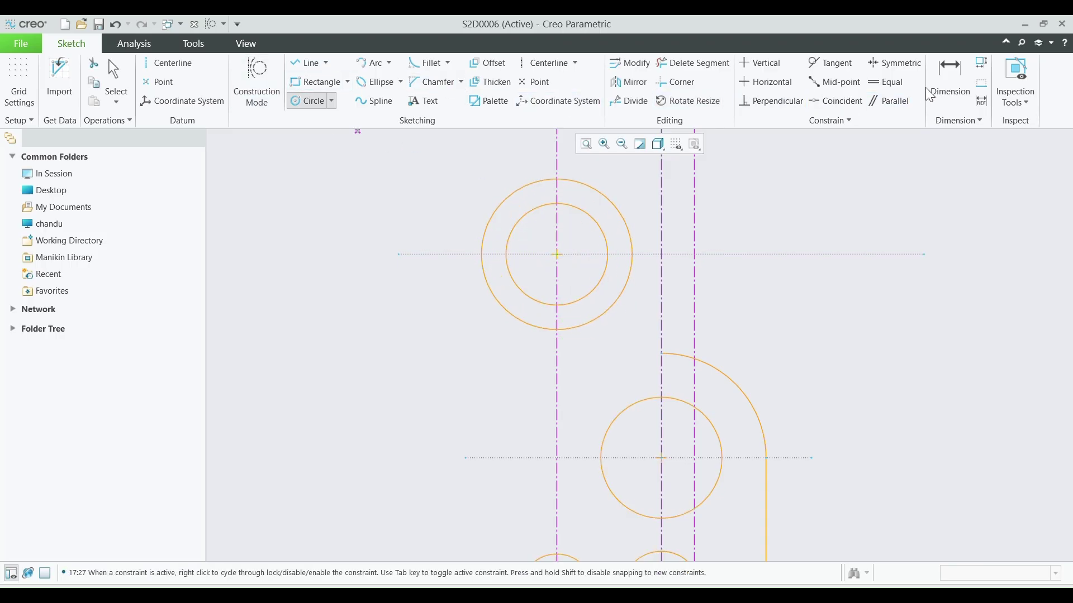
Set the upper inner circle's diameter to 40 and the outer one's to 32*2.
click(949, 78)
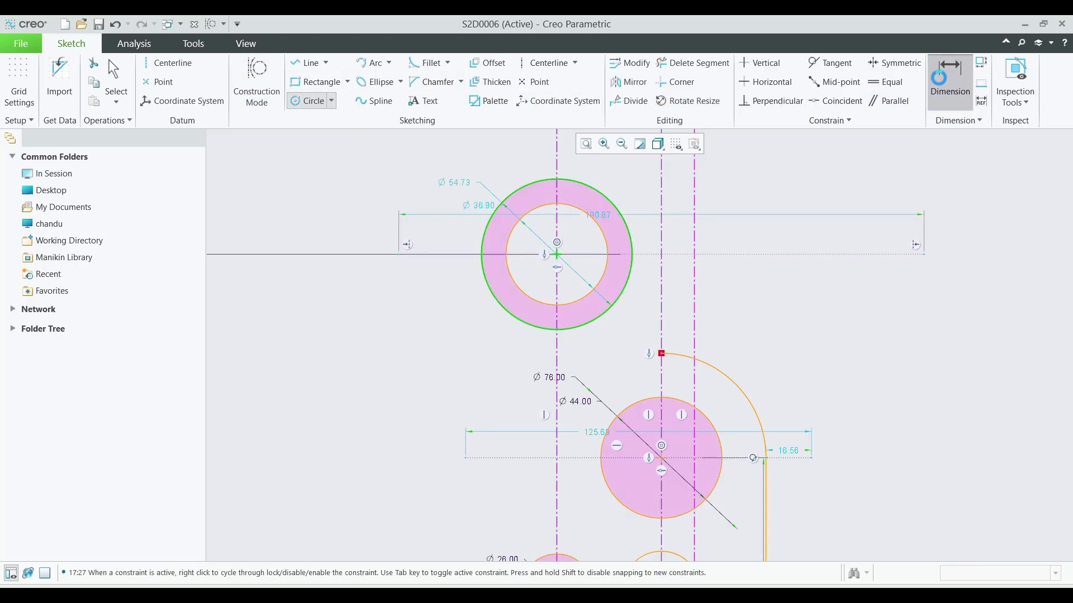
double_click(478, 206)
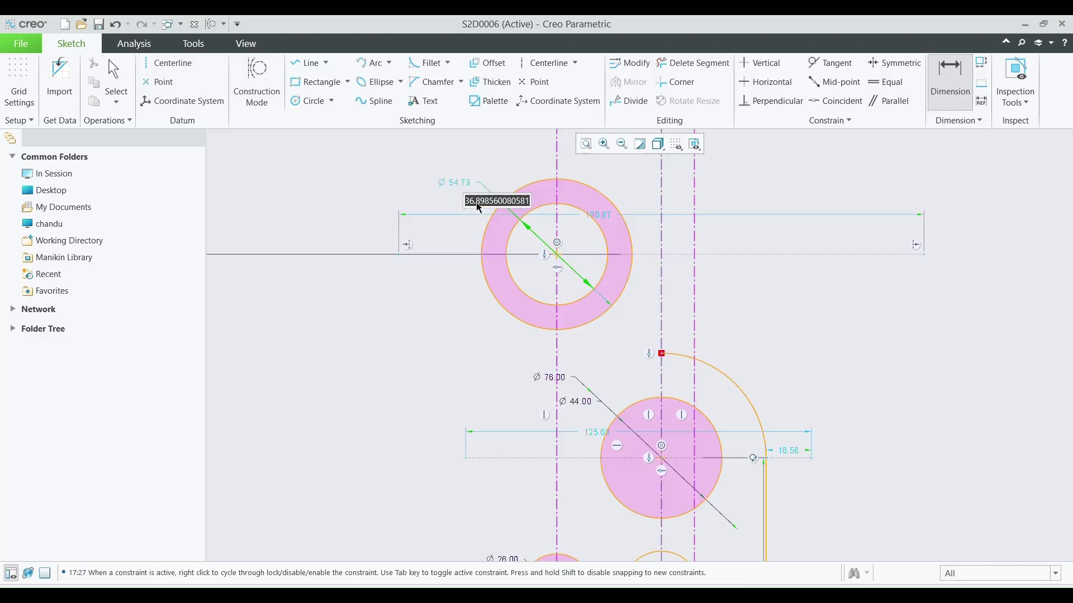
text(40)
key(Return)
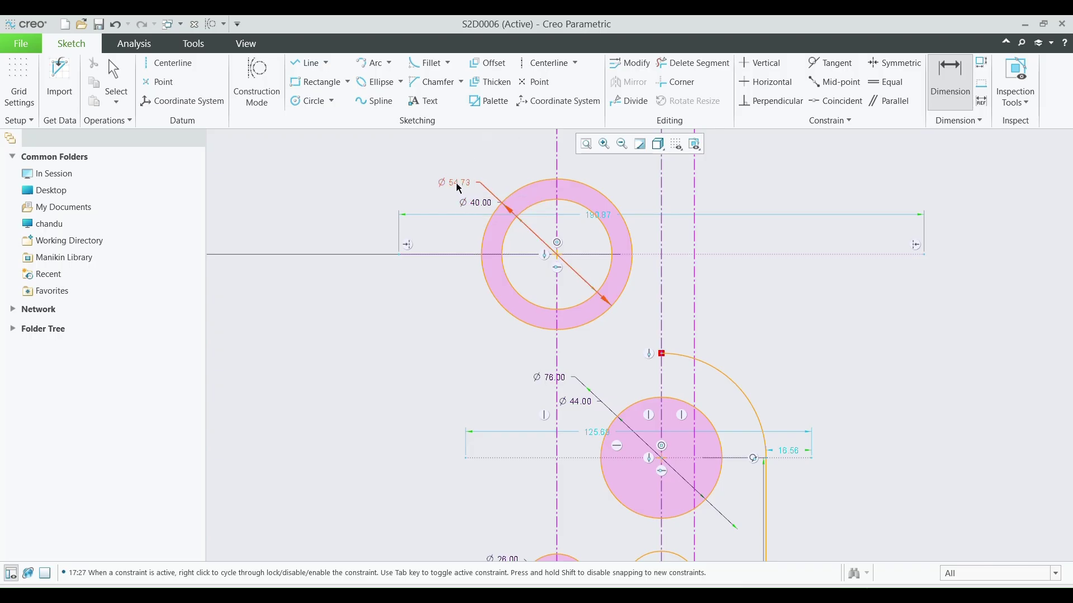
click(458, 186)
double_click(460, 185)
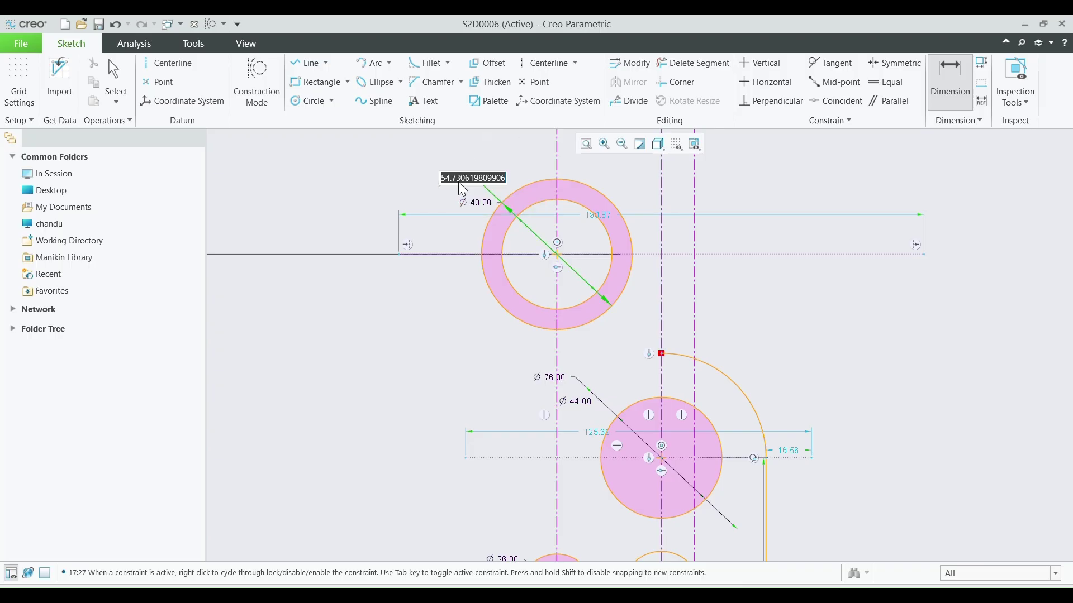
text(64.0)
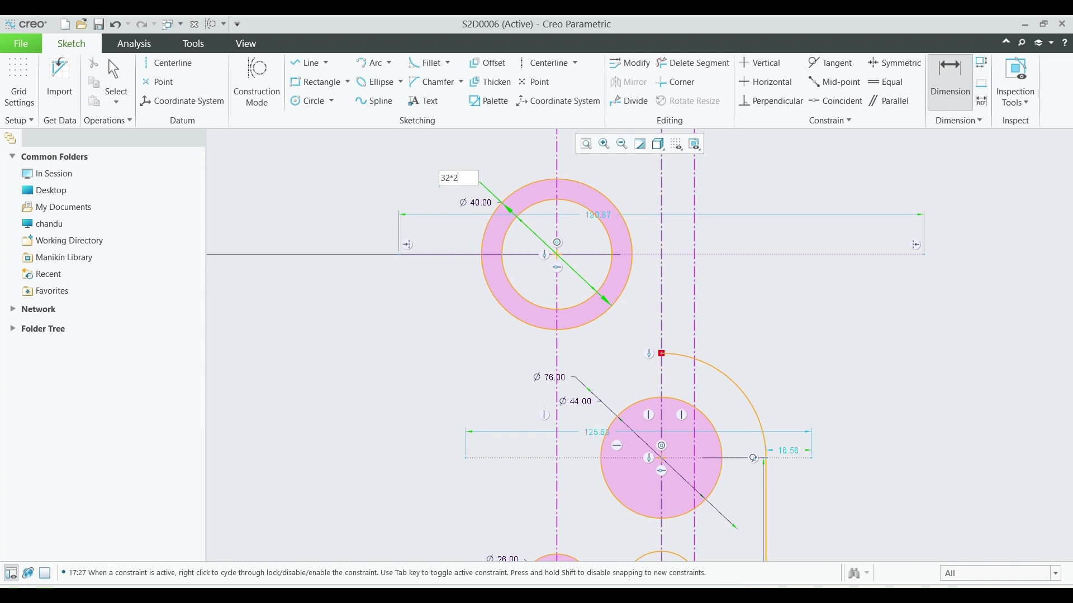
key(Return)
Sketch a vertical line from the base's left end up to the 64 circle and check the Housing drawing's remaining dimensions.
scroll(320, 303, down, 3)
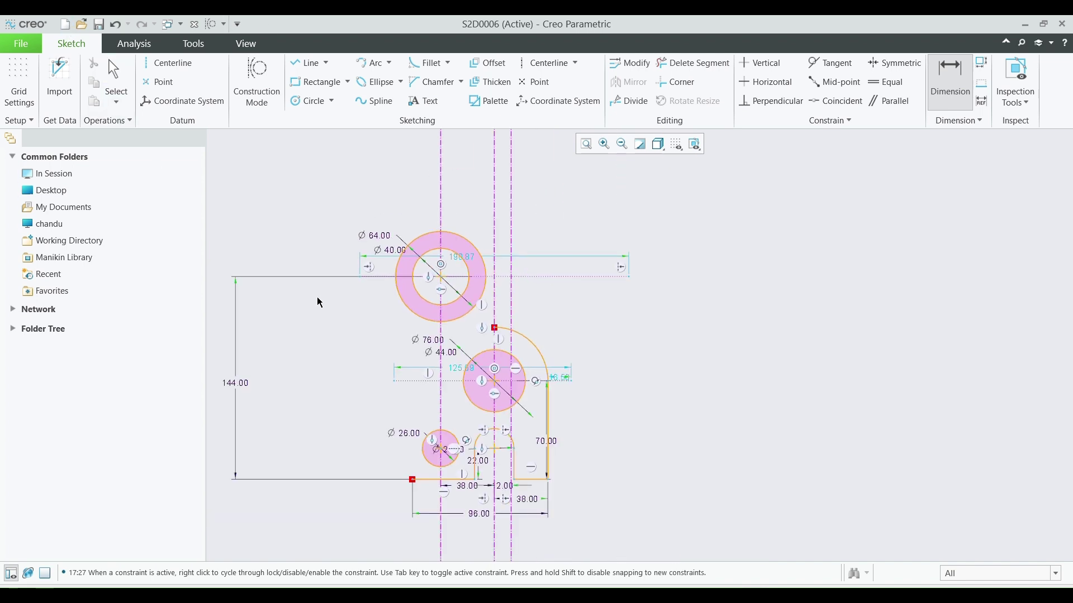
click(305, 62)
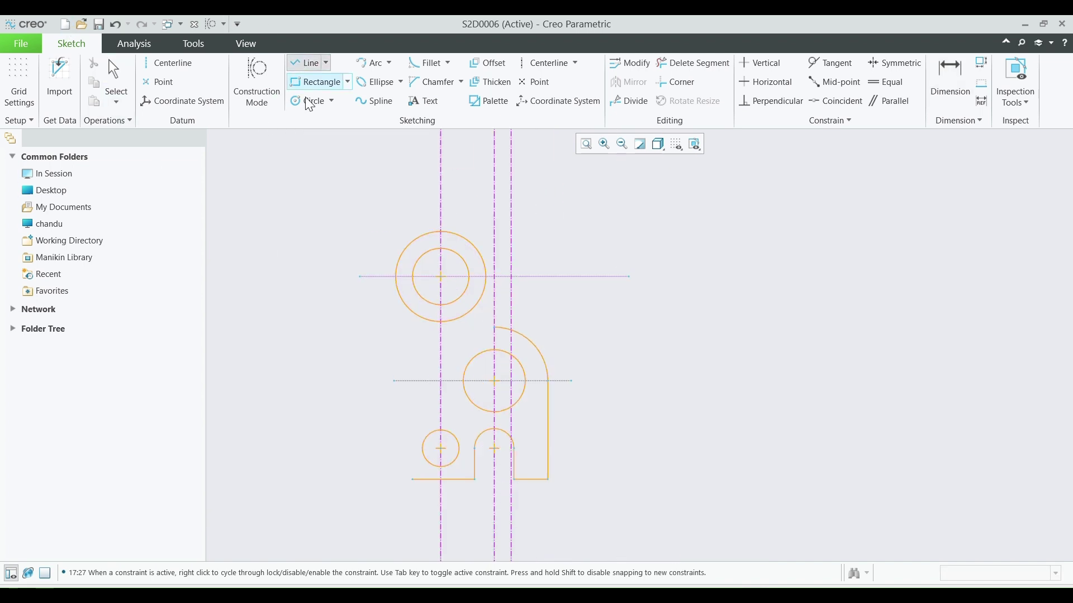
click(412, 479)
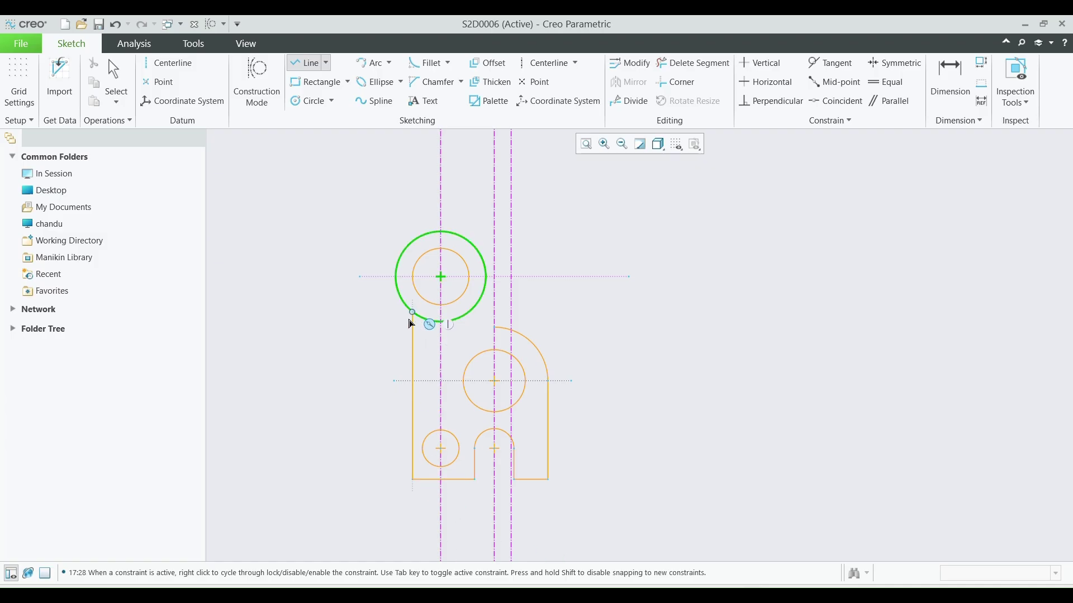
click(412, 319)
middle_click(468, 441)
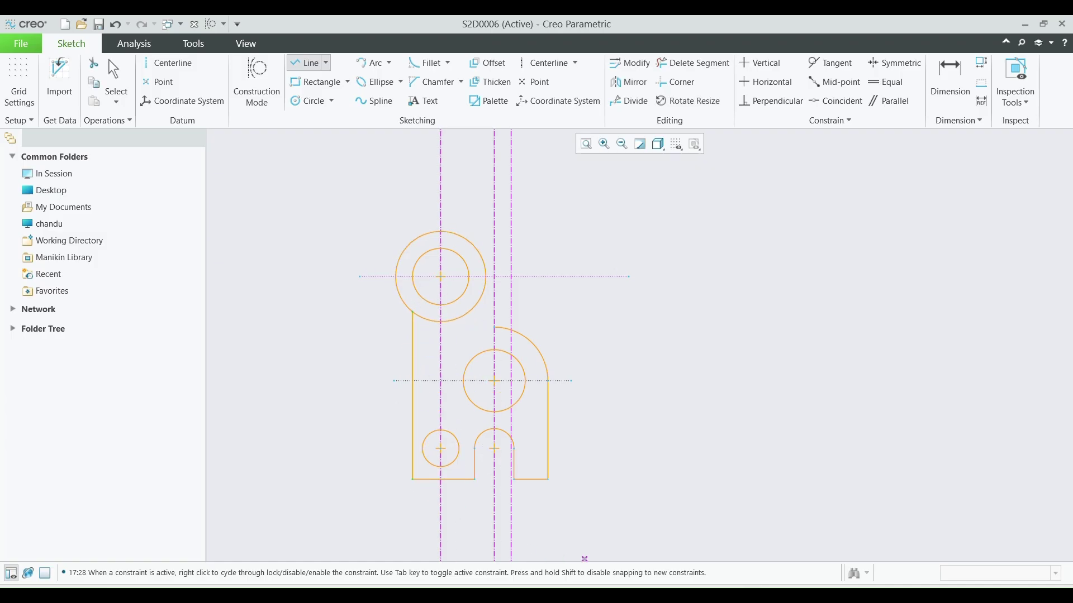
key(alt+Tab)
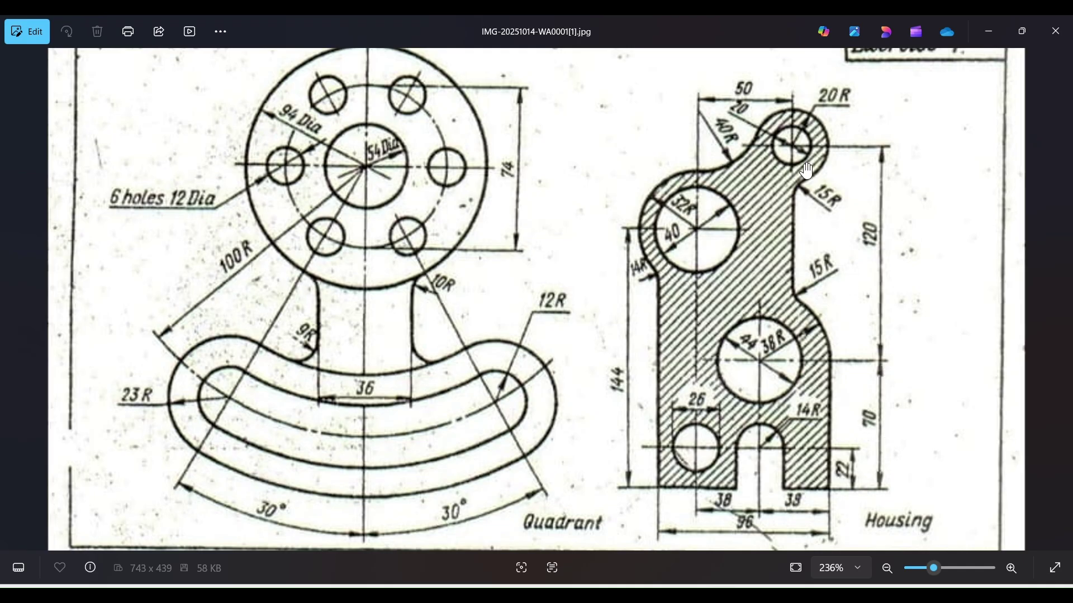
click(988, 31)
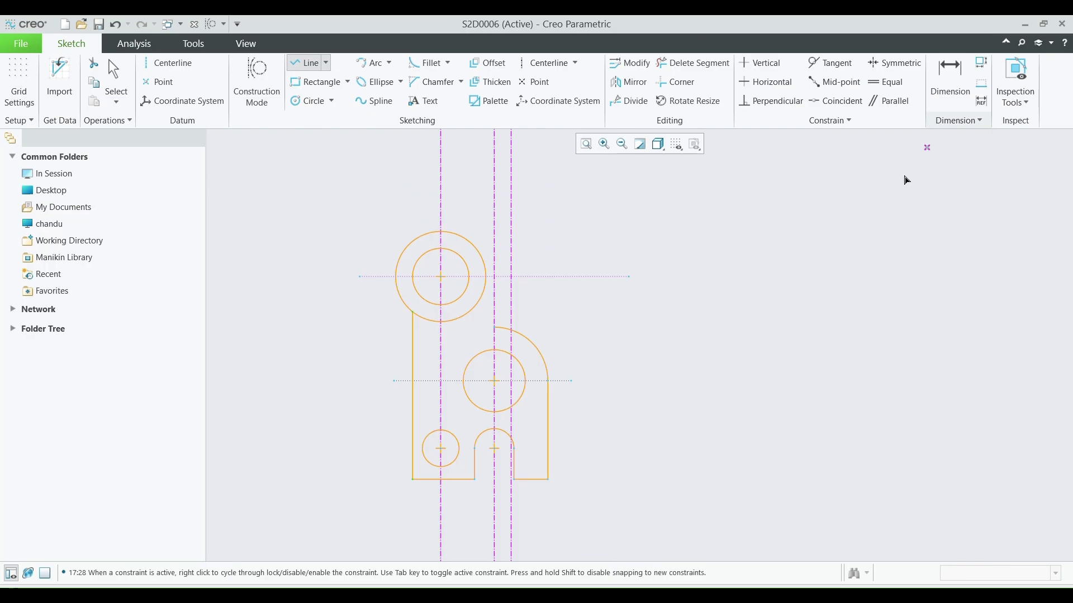
Sketch a horizontal construction line about 173 long above the 64 circle, crossing all three vertical centerlines.
mouse_move(546, 244)
middle_down()
mouse_move(565, 280)
mouse_move(551, 304)
middle_up()
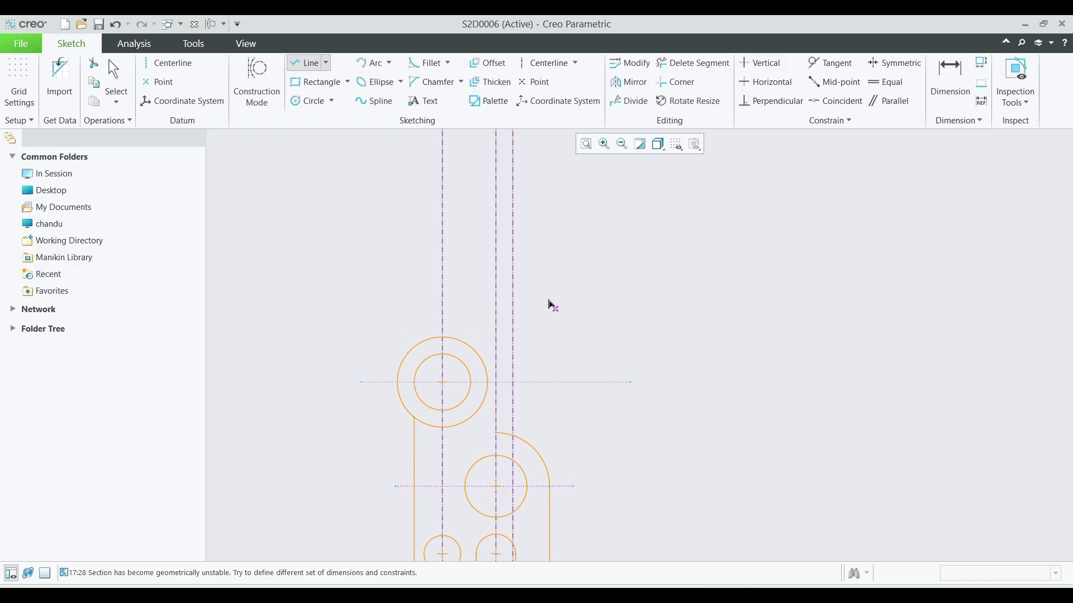
click(248, 80)
click(390, 198)
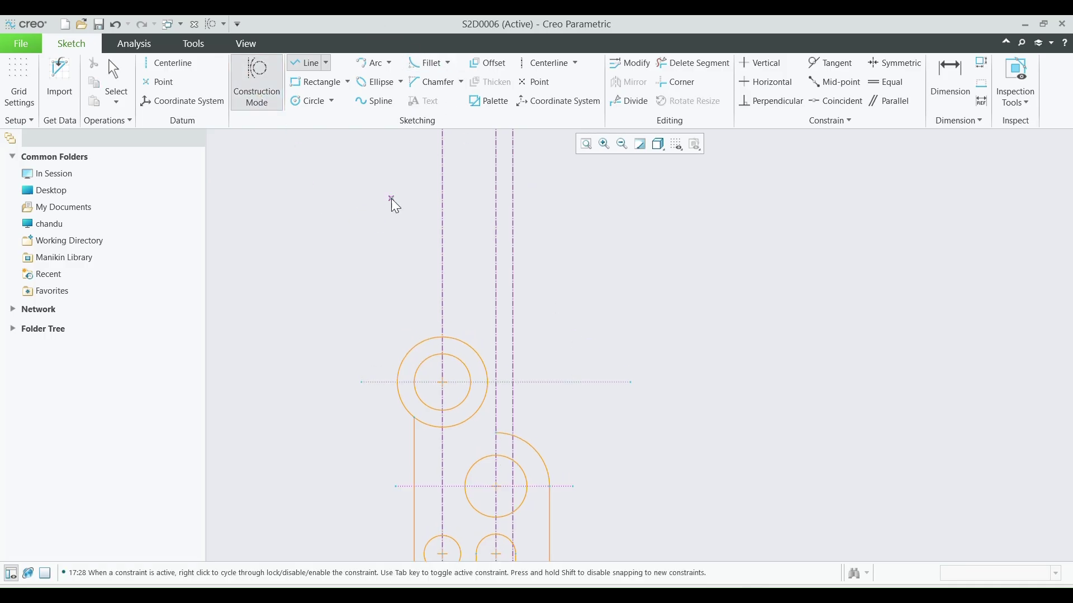
click(632, 214)
scroll(630, 218, down, 3)
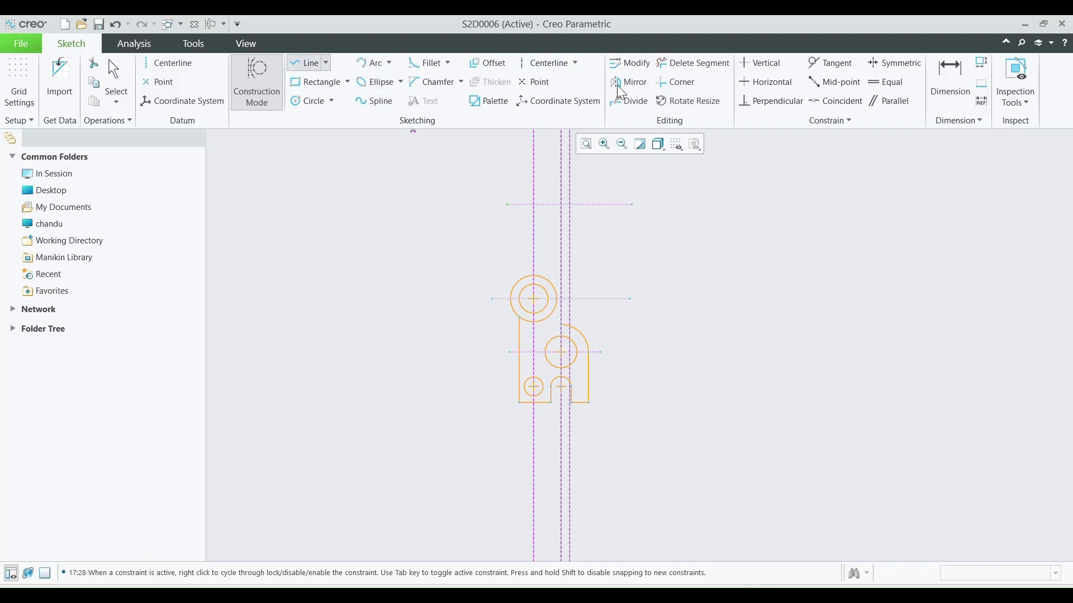
Dimension the new top construction line 120 above the horizontal construction line through the 44 circle's center.
click(931, 96)
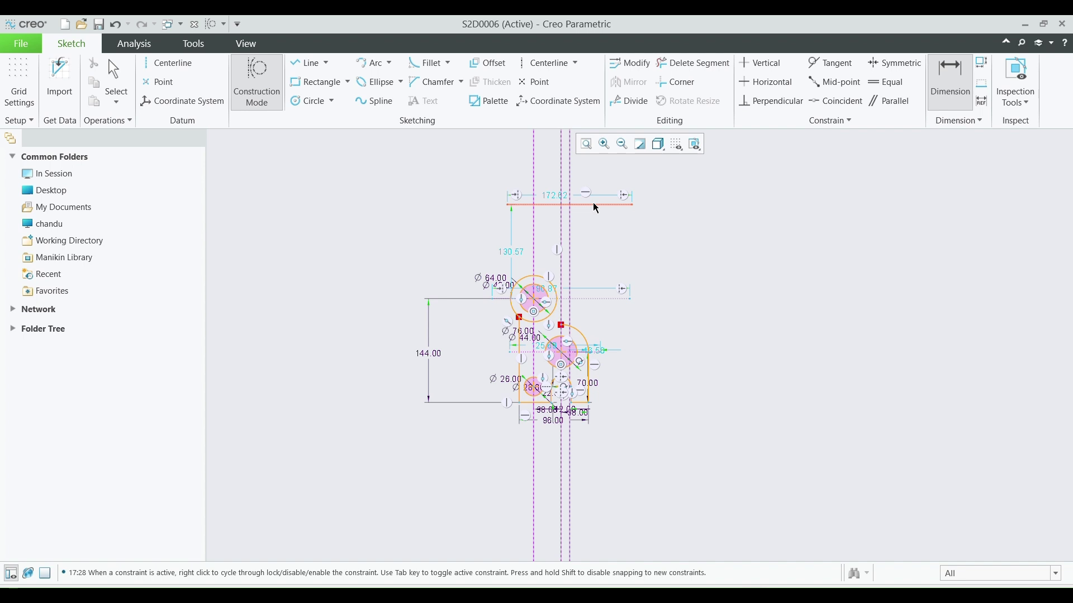
scroll(584, 359, down, 2)
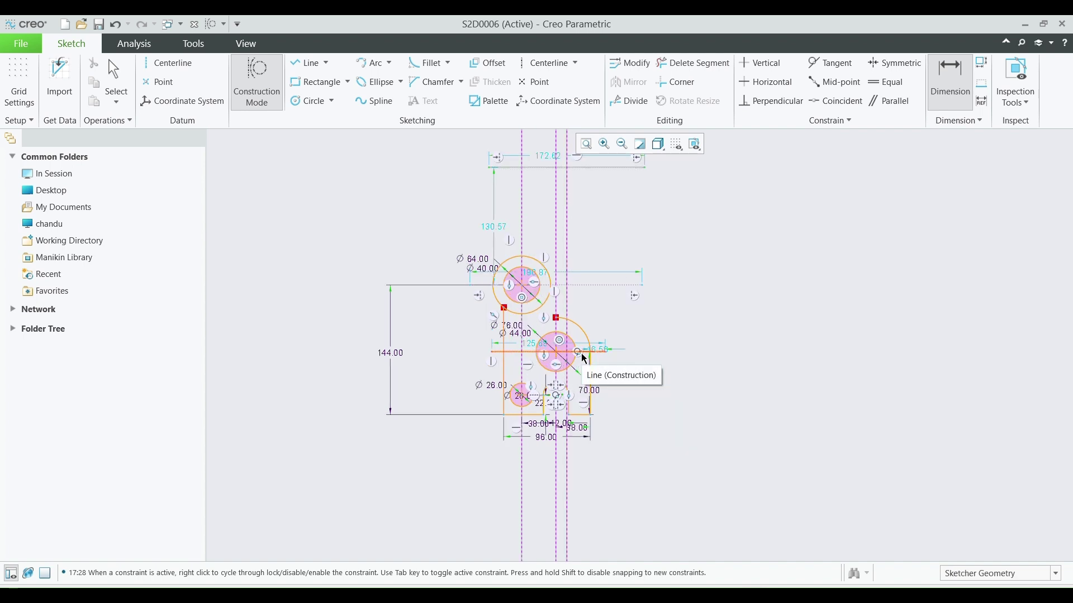
scroll(584, 359, down, 2)
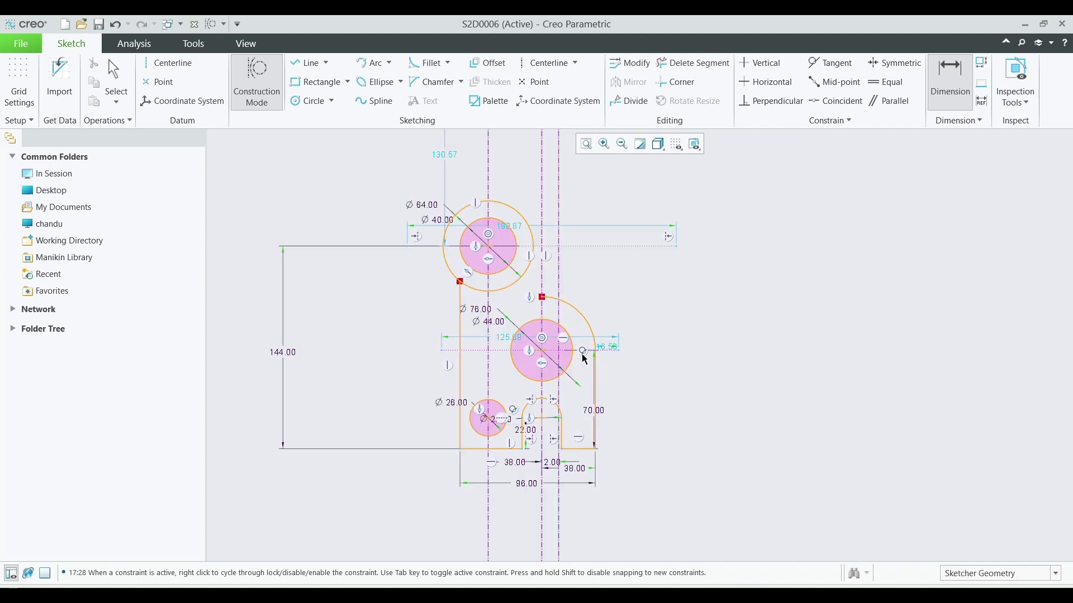
middle_click(655, 287)
text(120)
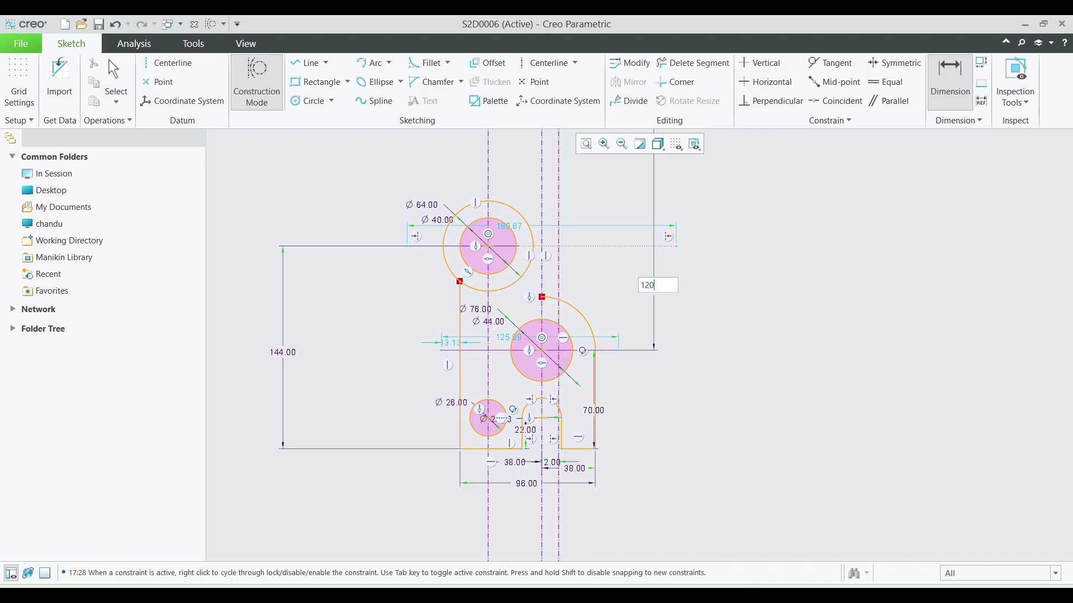
key(Return)
scroll(546, 236, down, 2)
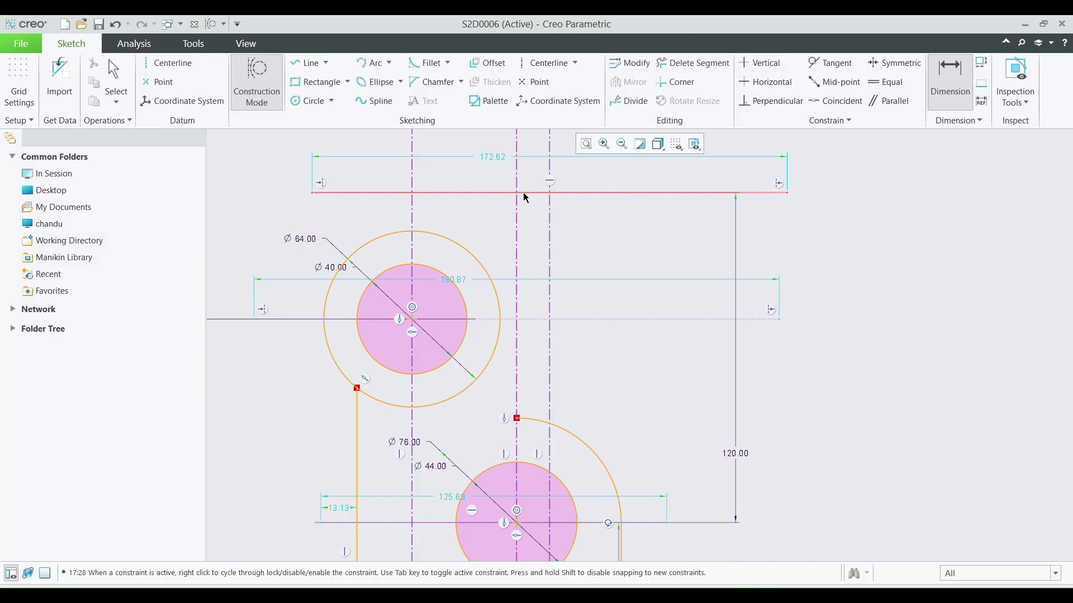
Sketch two concentric solid circles, about 56 and 21 in diameter, where the top construction line crosses the third vertical centerline.
click(313, 101)
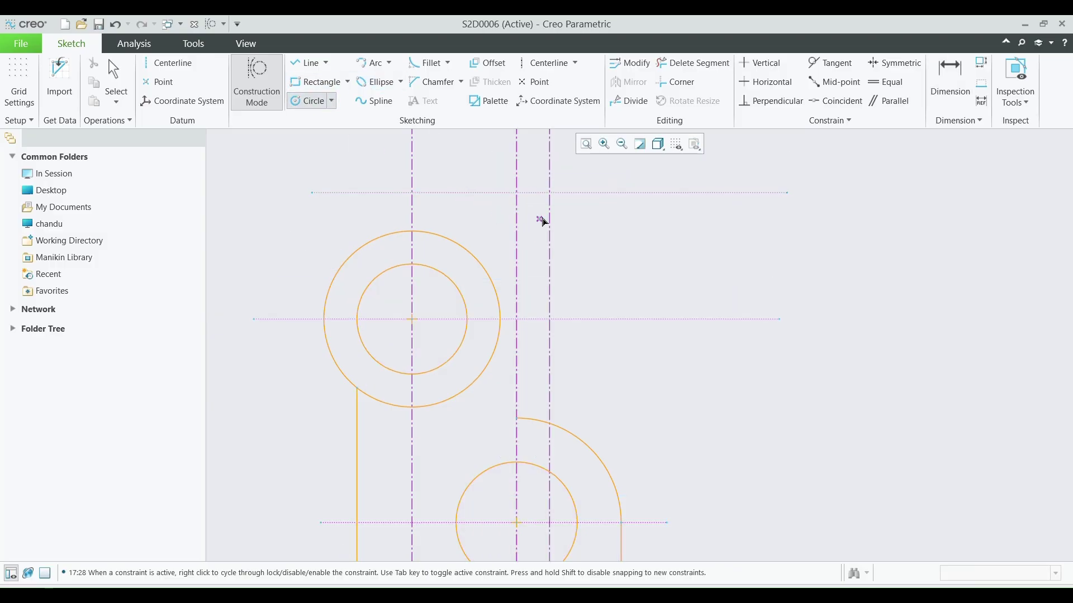
click(550, 194)
click(256, 84)
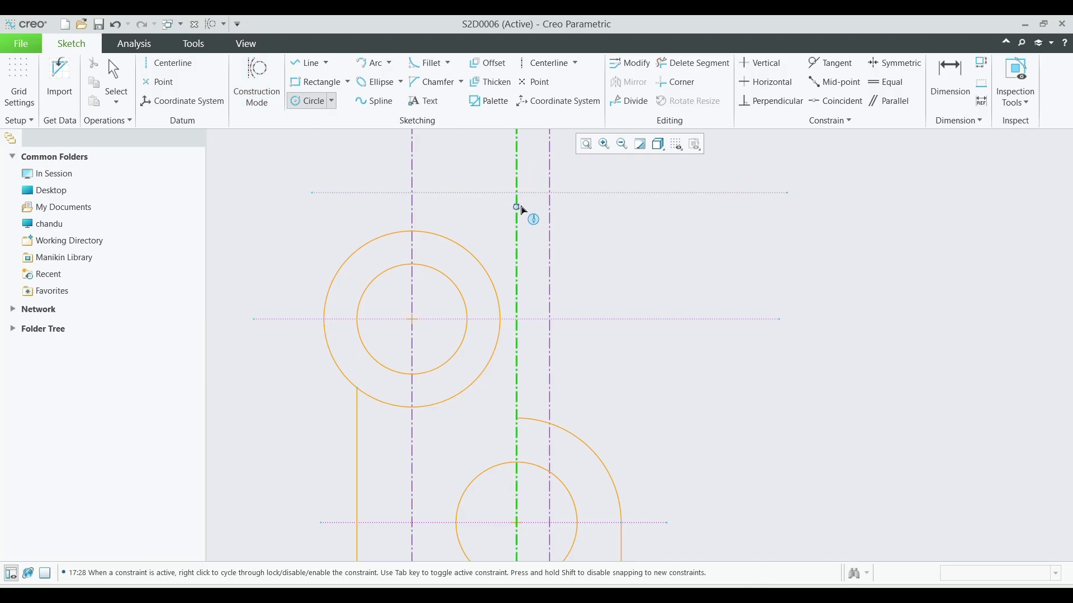
click(550, 193)
click(603, 248)
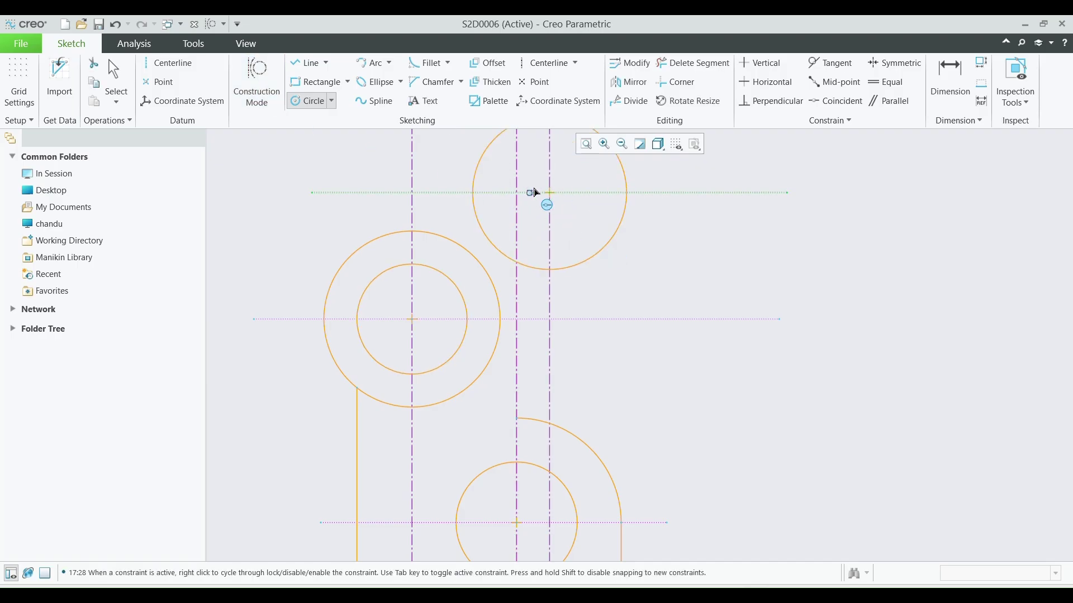
click(550, 193)
click(571, 212)
scroll(633, 266, up, 2)
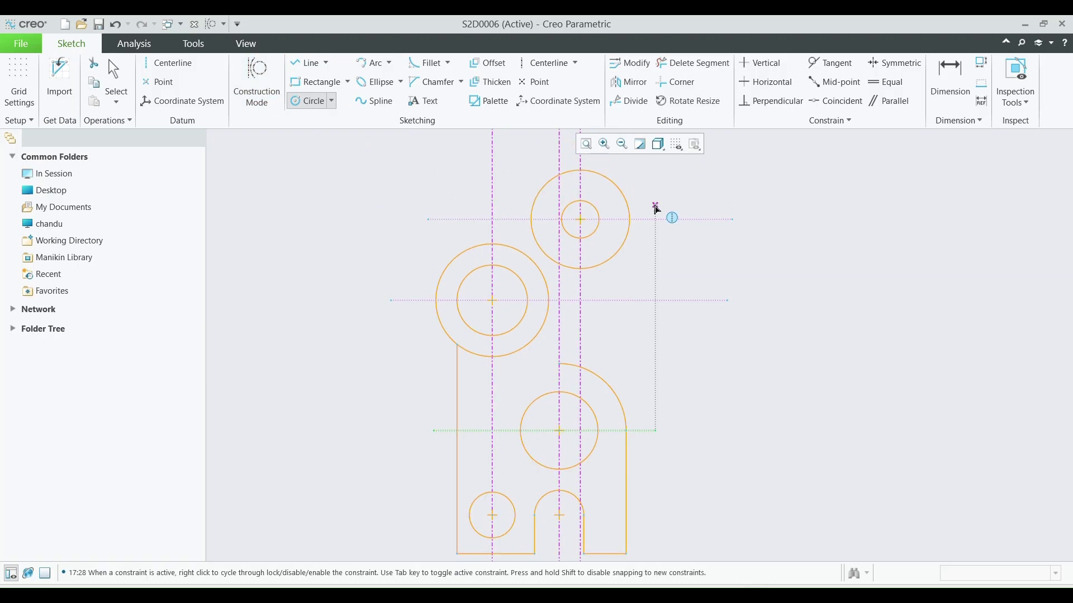
scroll(653, 202, down, 1)
Set the topmost boss's outer circle diameter to 40 and its inner circle diameter to 20.
click(950, 100)
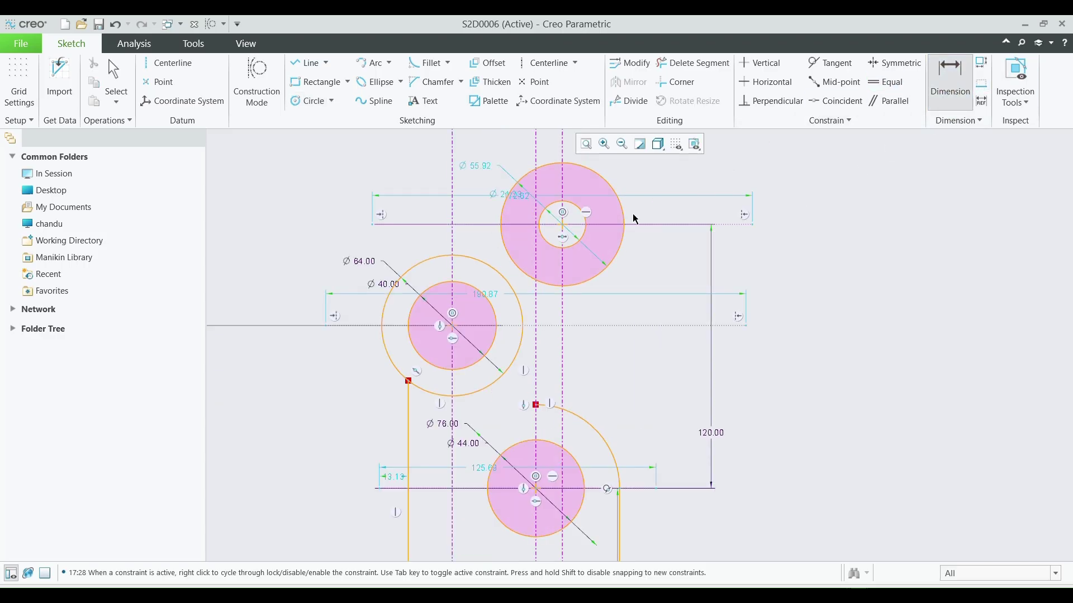
double_click(479, 166)
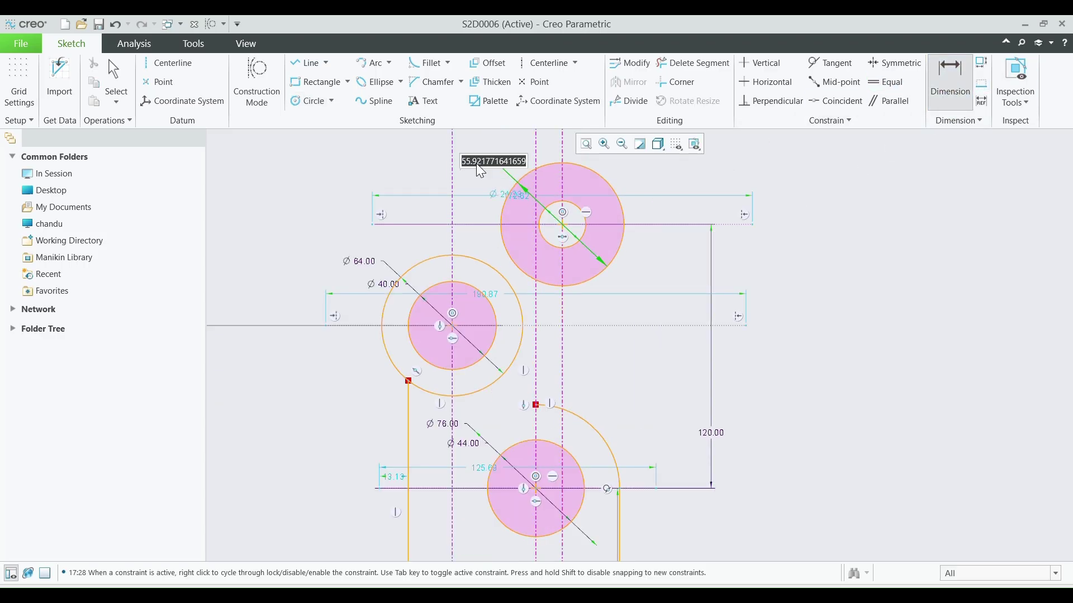
text(40)
key(Return)
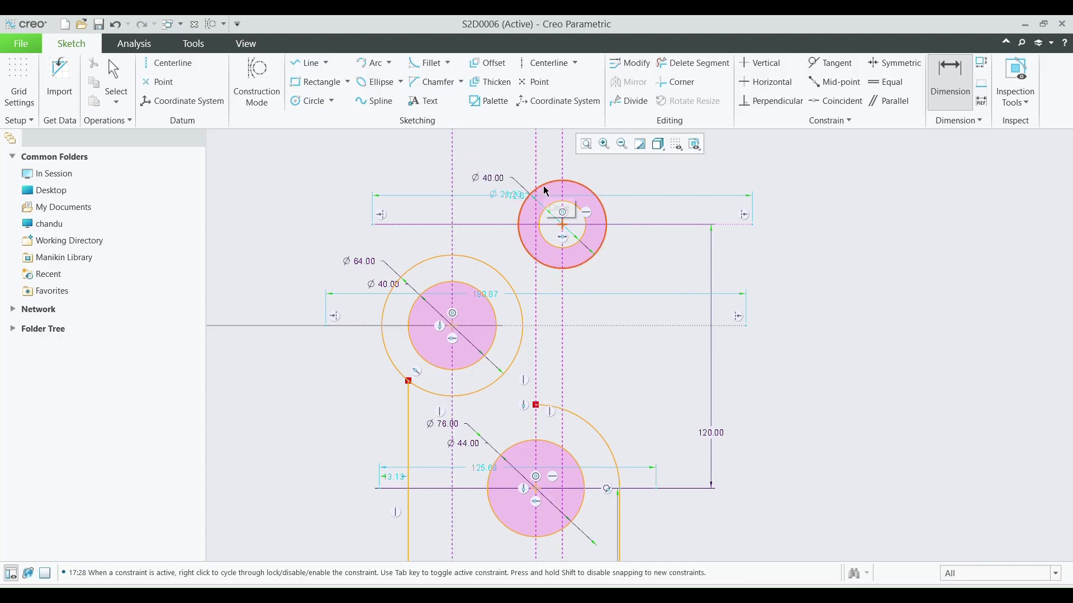
scroll(497, 212, down, 8)
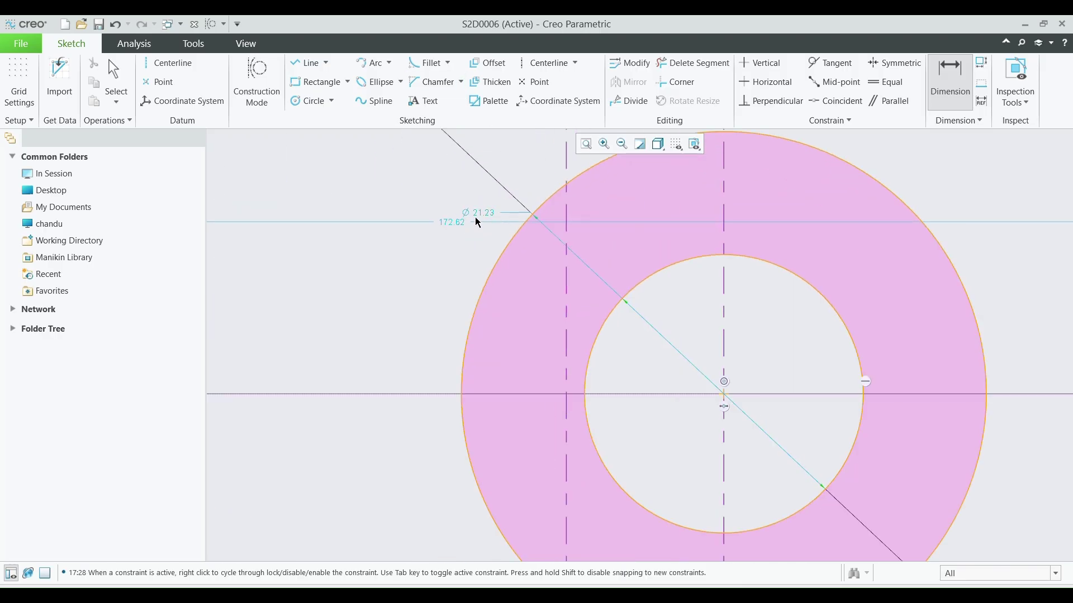
double_click(472, 218)
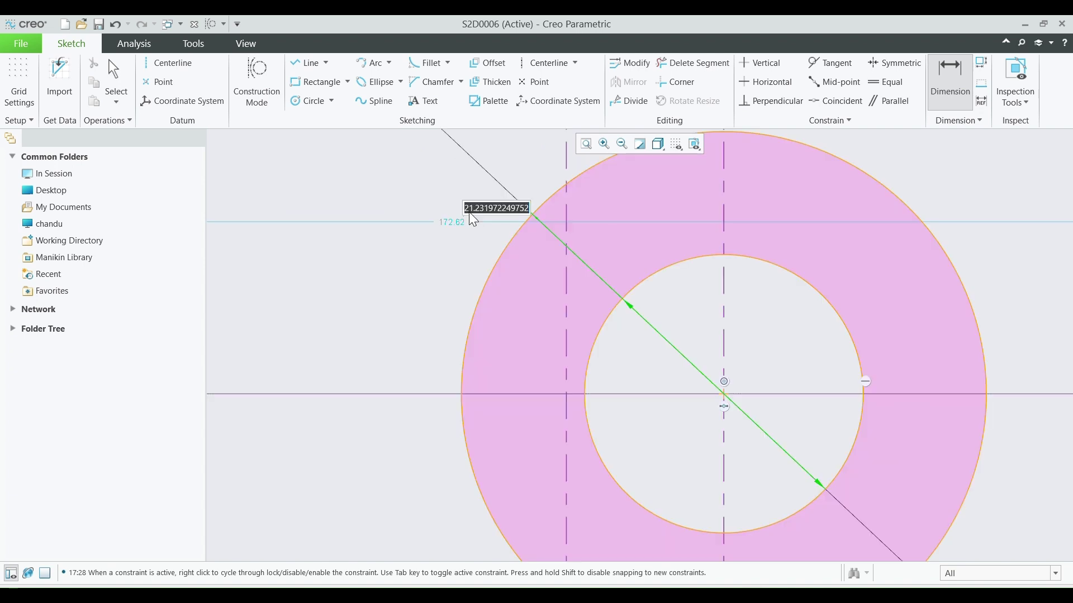
text(20)
key(Return)
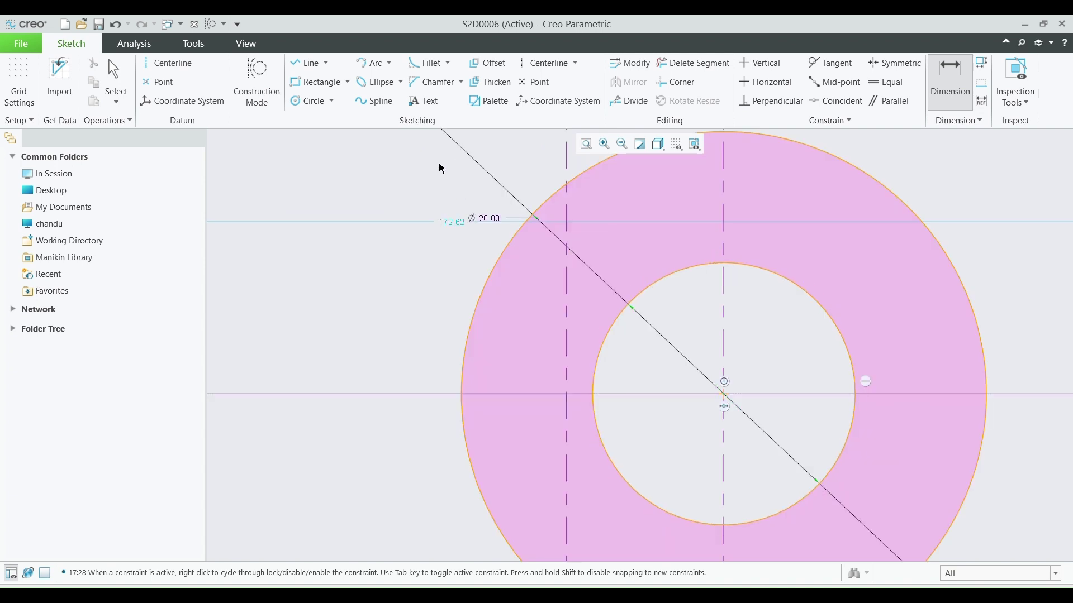
scroll(415, 209, up, 10)
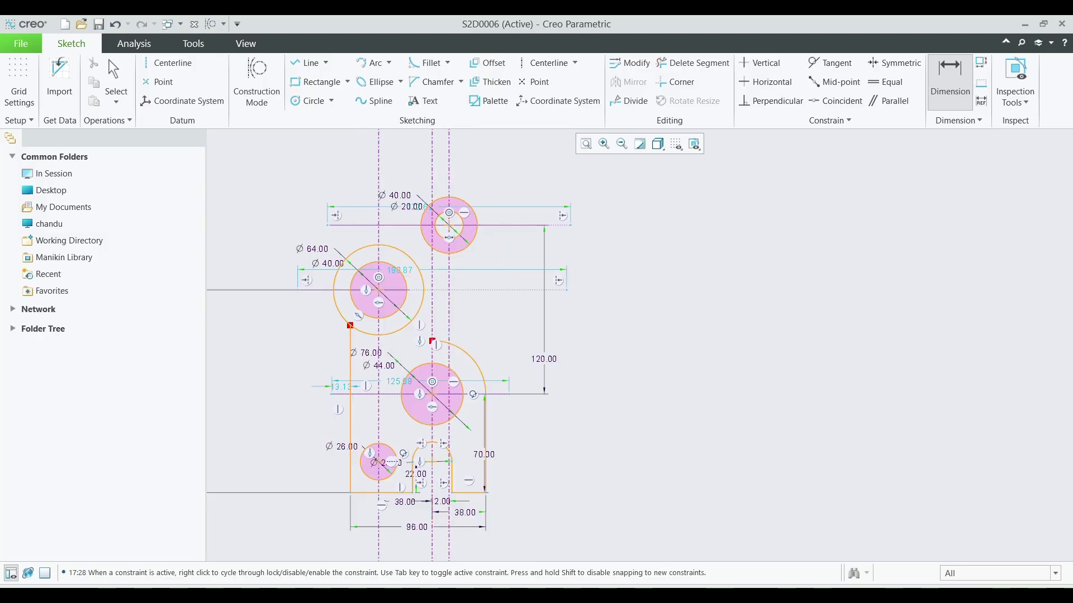
Check the Housing drawing and sketch a vertical line along the third centerline from the topmost outer circle down to the 38R arc.
click(719, 595)
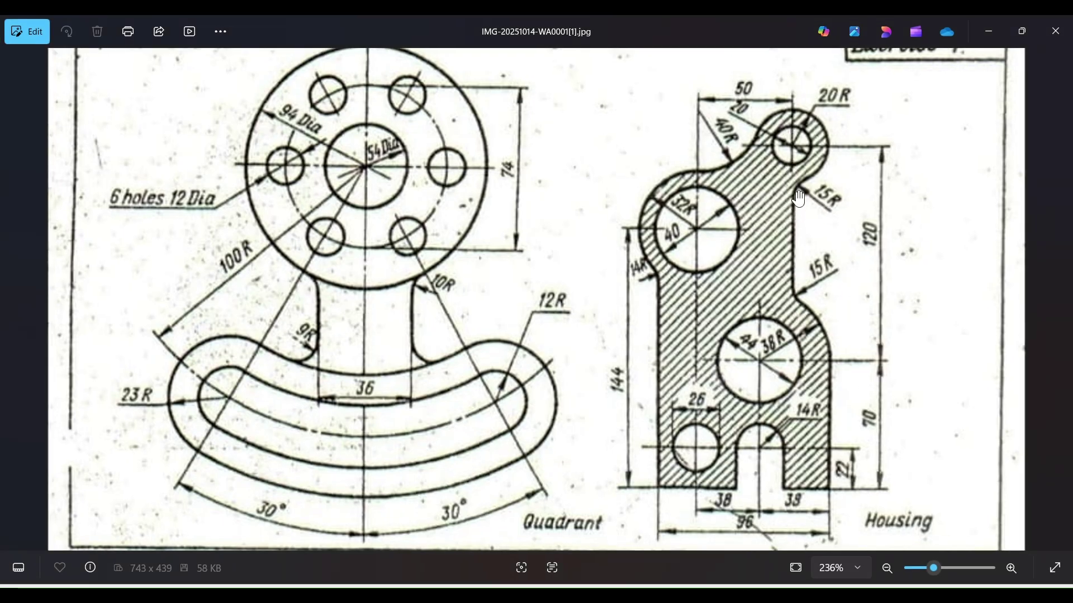
click(988, 31)
click(307, 62)
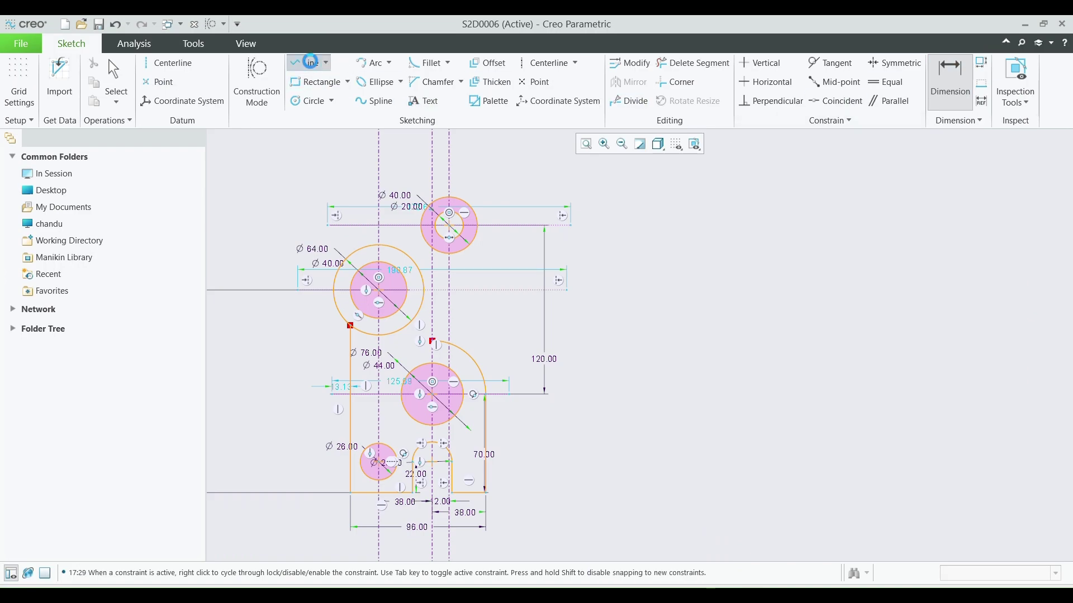
click(450, 256)
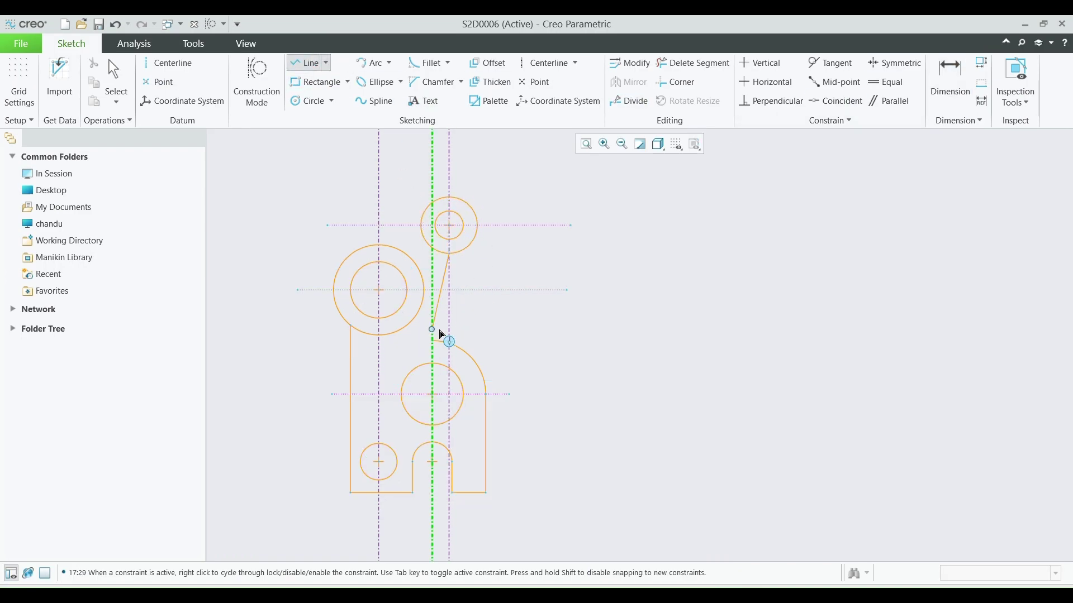
click(450, 341)
middle_click(448, 347)
middle_click(446, 343)
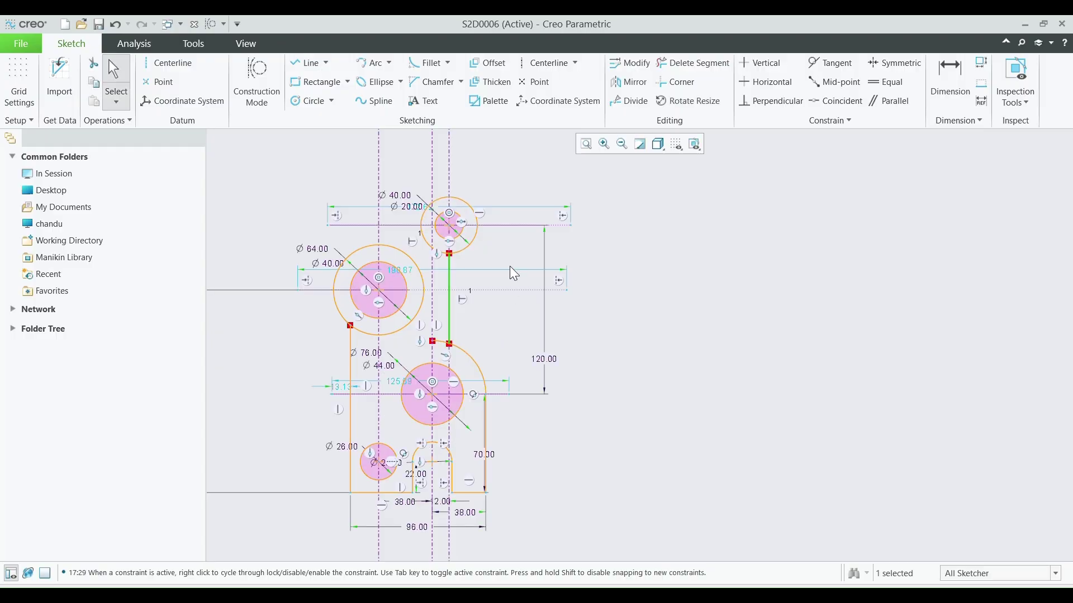
scroll(511, 240, down, 3)
scroll(511, 239, up, 2)
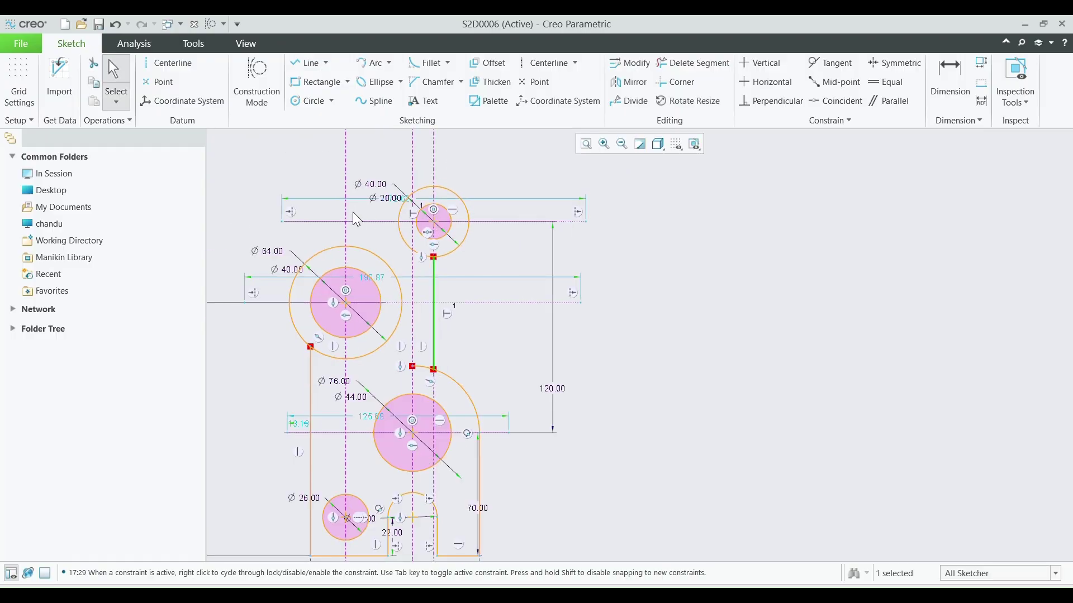
Connect the 64 circle to the topmost boss's outer circle with an arc and set its radius to 40.
key(alt+Tab)
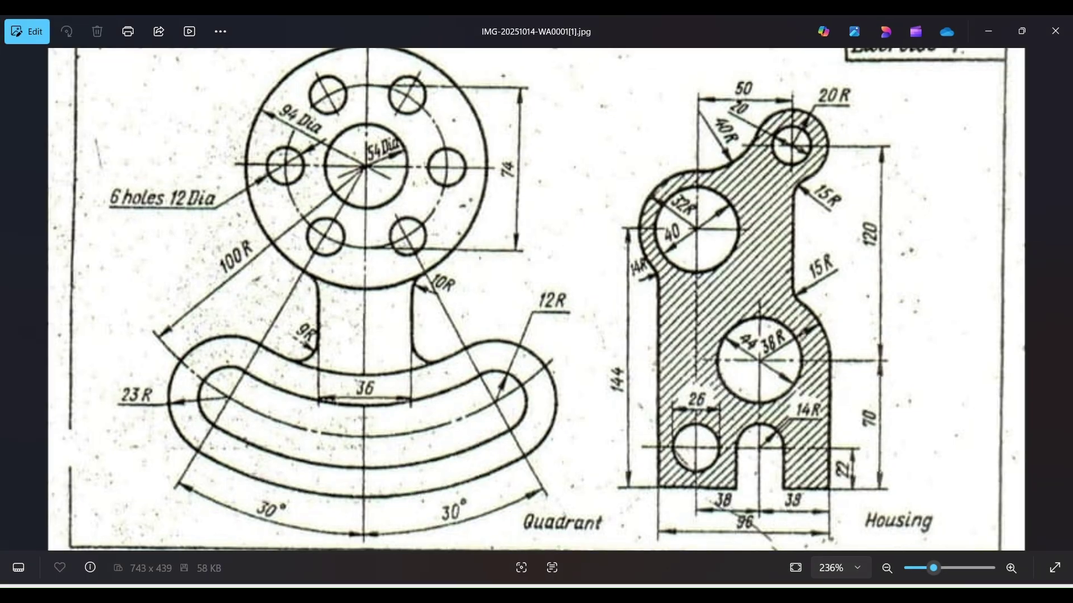
click(723, 595)
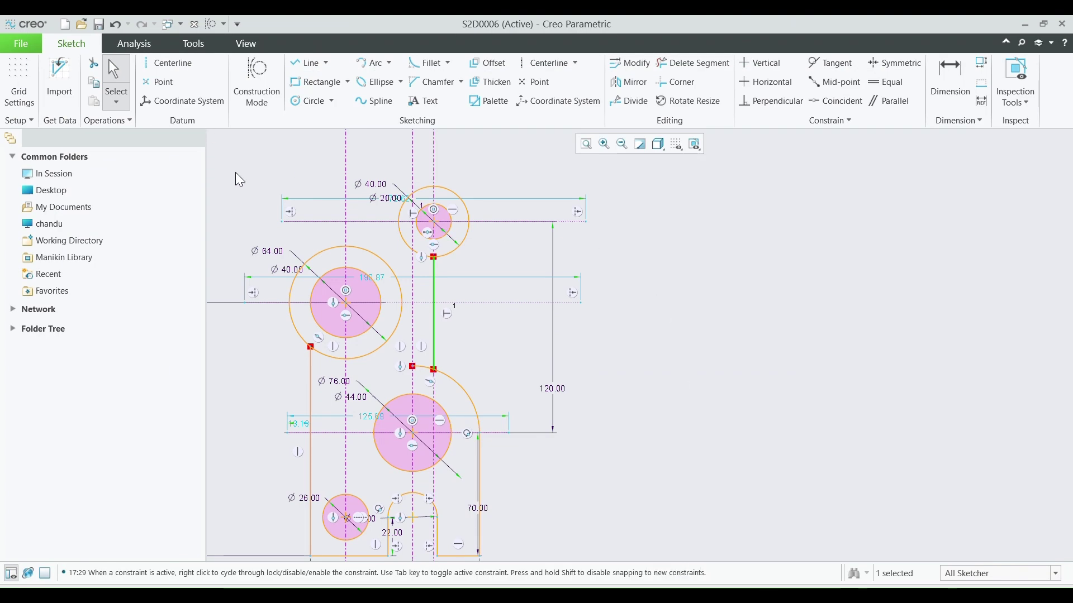
scroll(239, 178, down, 1)
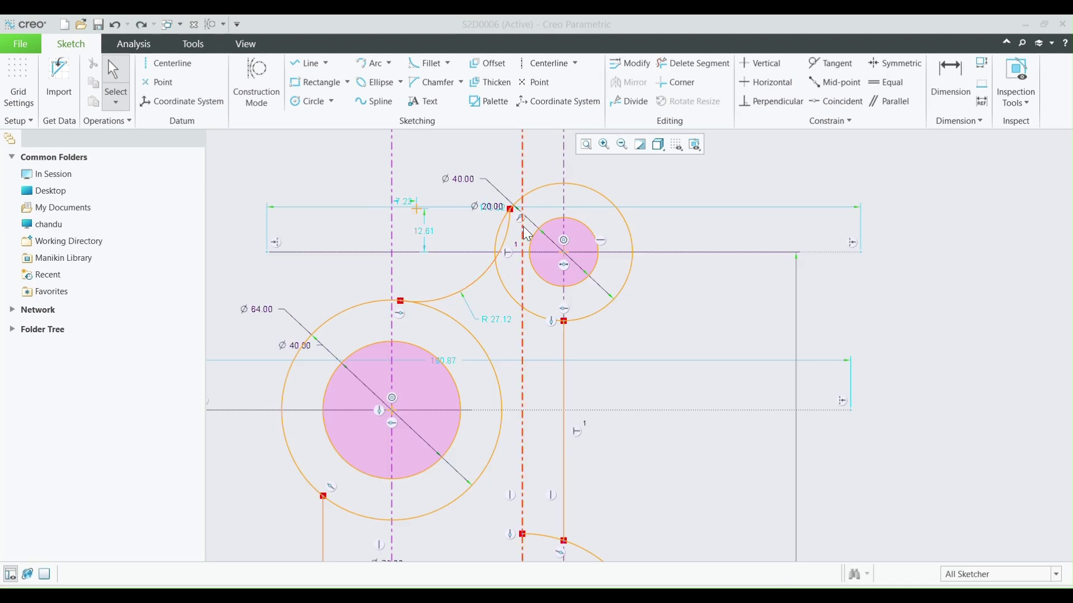
double_click(497, 320)
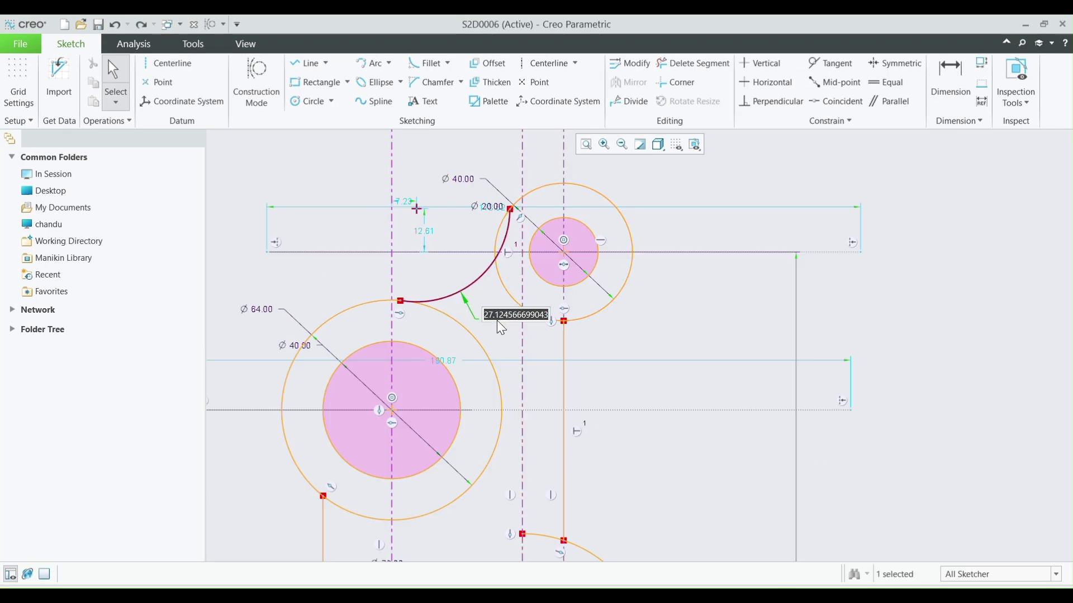
text(40)
key(Return)
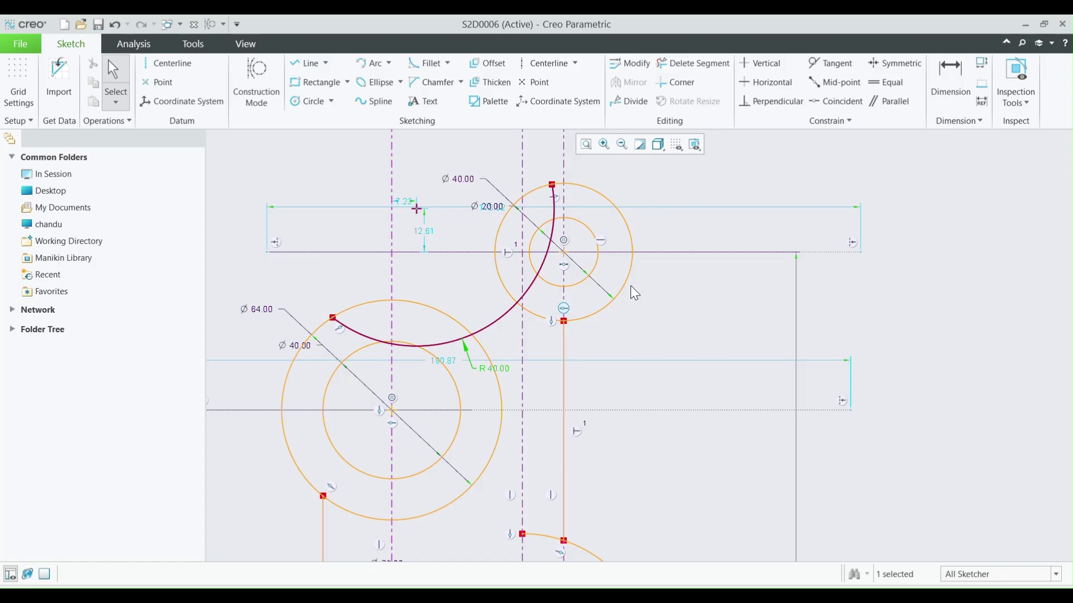
Make the 40 radius arc tangent to both the 64 circle and the topmost boss's outer circle.
click(830, 72)
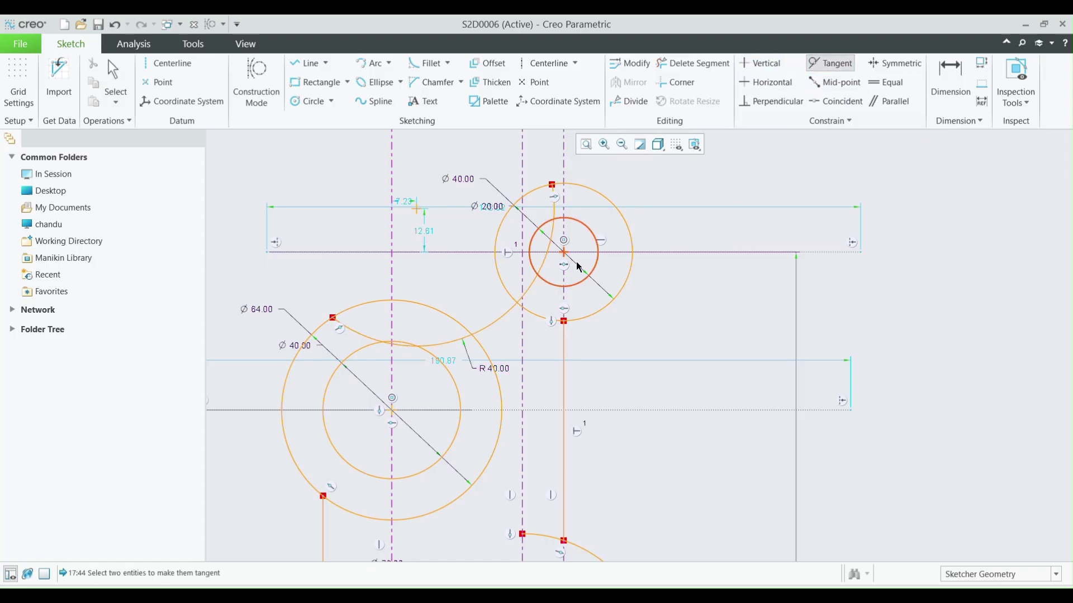
click(484, 350)
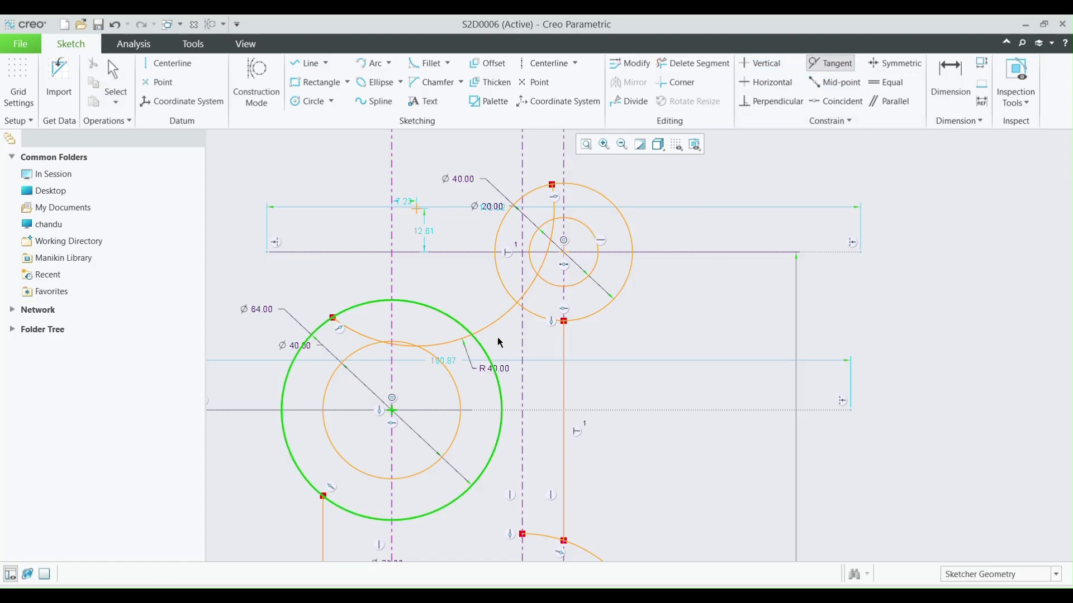
click(500, 332)
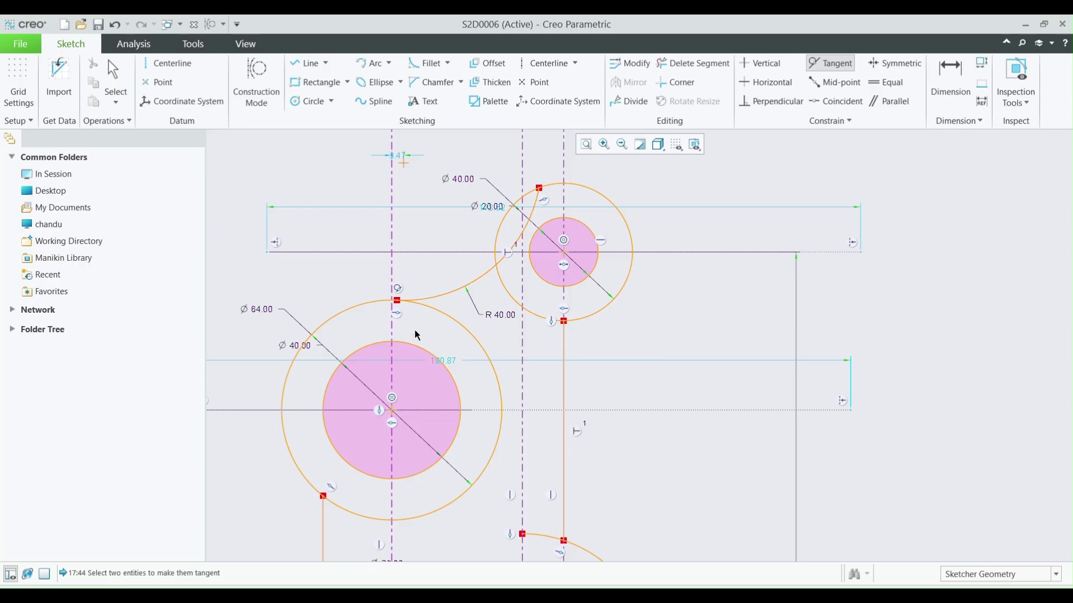
click(510, 294)
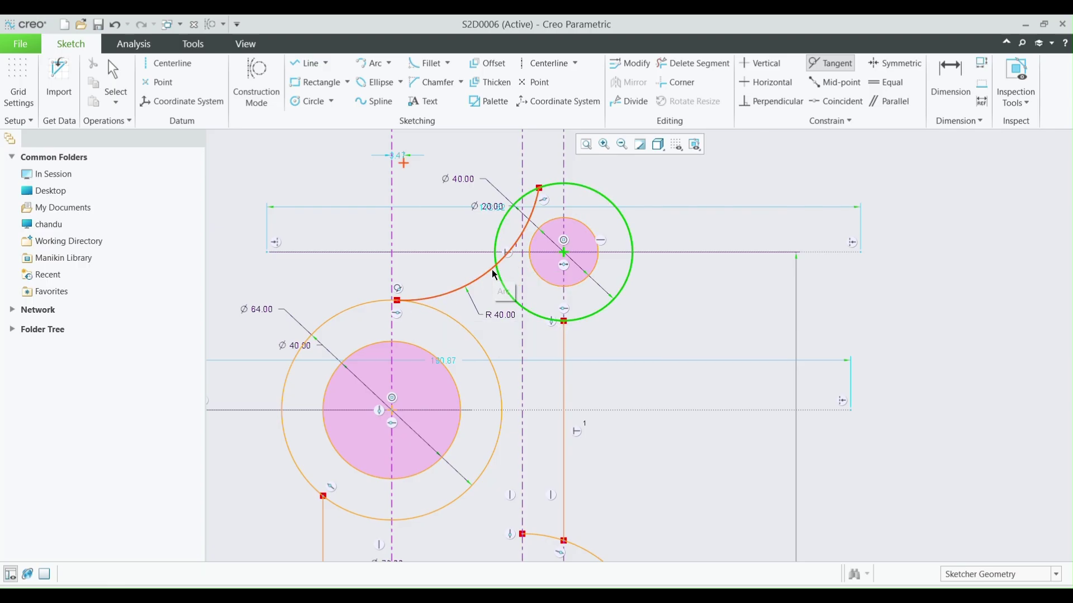
click(490, 270)
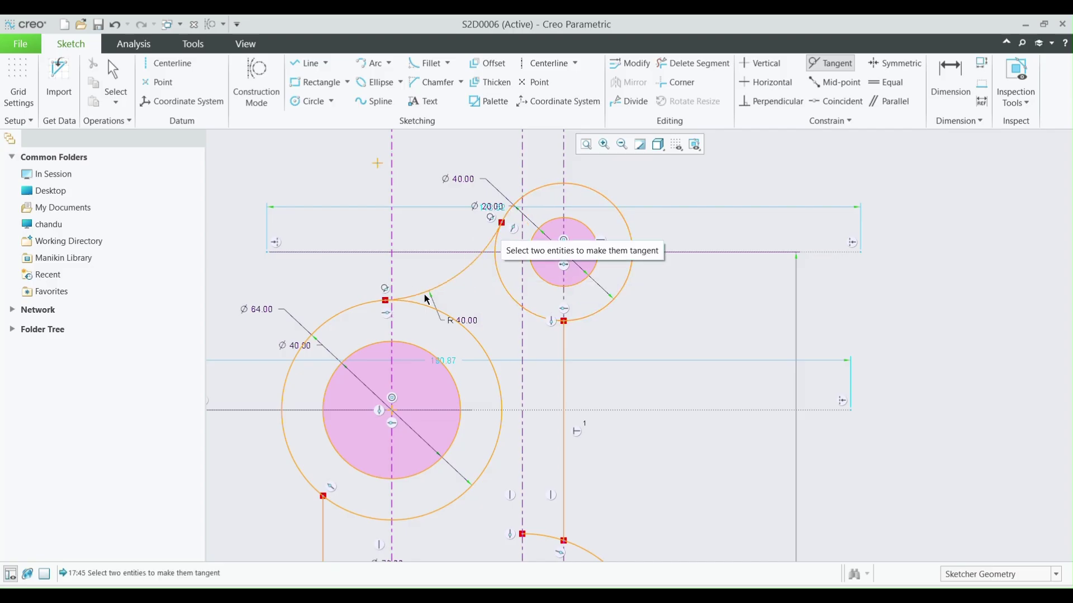
scroll(452, 295, down, 3)
scroll(455, 366, up, 2)
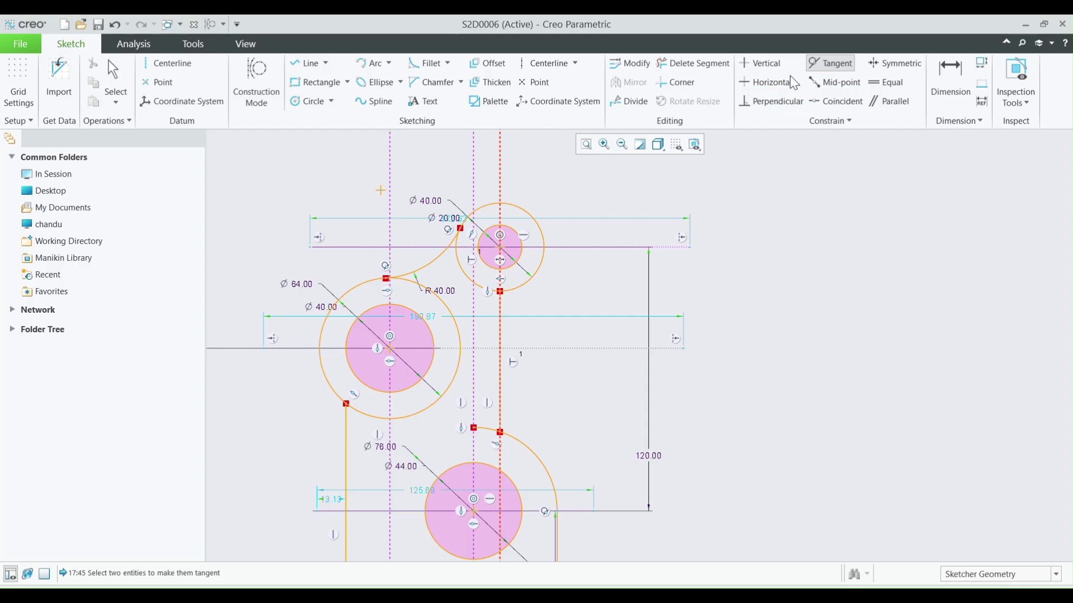
Trim the topmost boss's outer circle between the 40 radius arc and the vertical line.
click(693, 63)
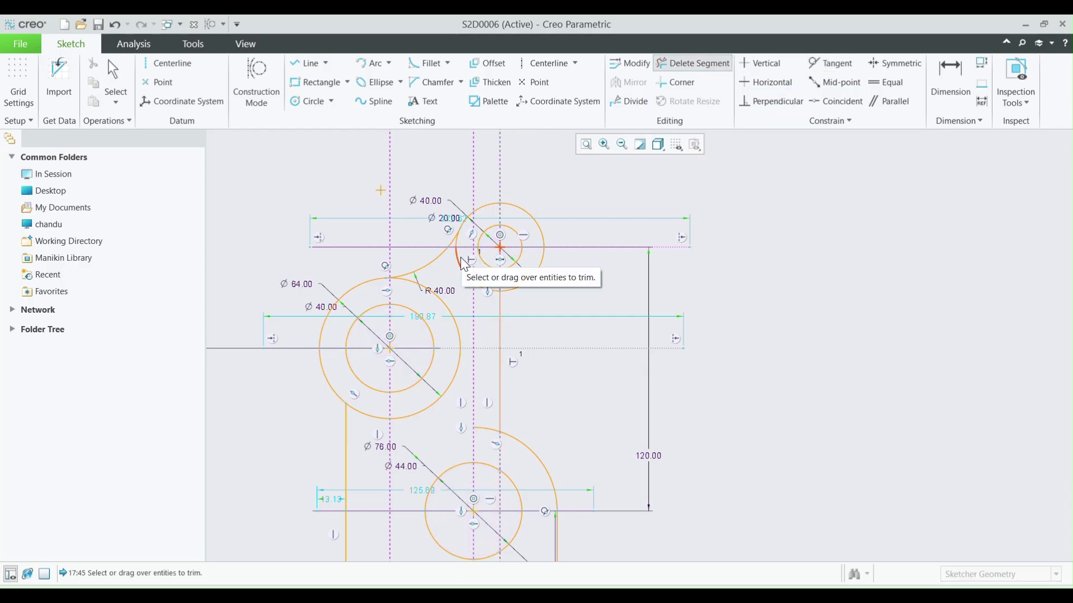
scroll(464, 239, up, 5)
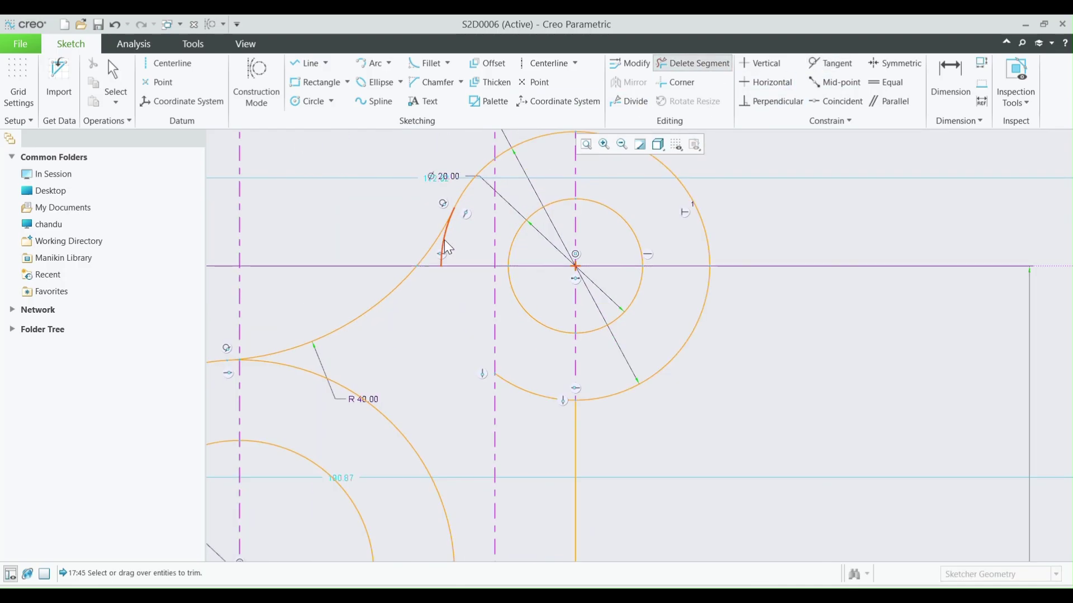
click(445, 240)
click(521, 390)
scroll(518, 386, down, 5)
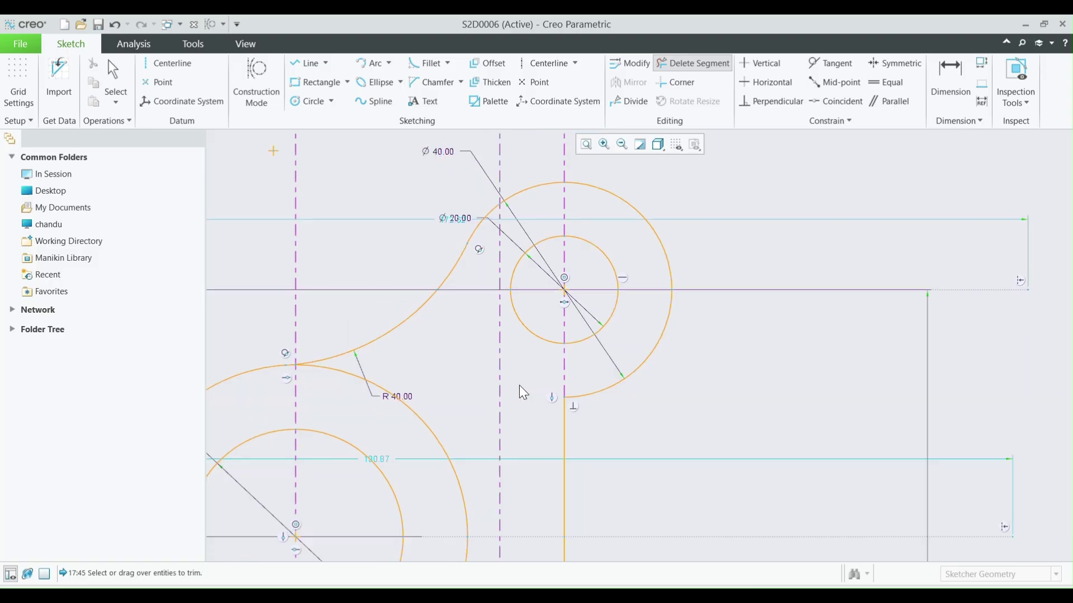
Trim the part of the 64 circle inside the Housing outline and the end of the 38R arc beyond the vertical line.
scroll(430, 439, up, 2)
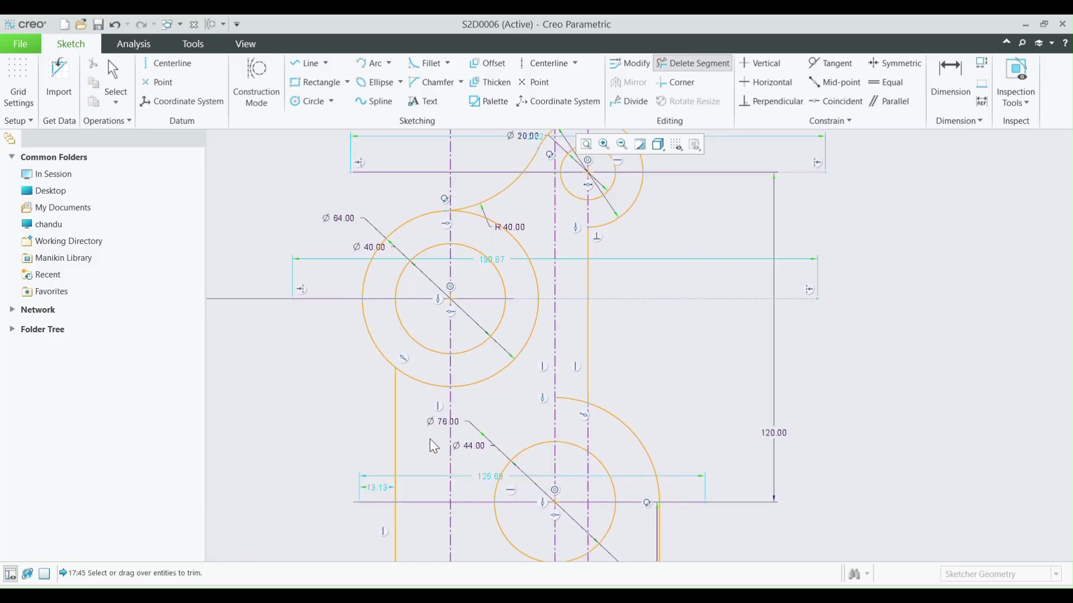
click(475, 370)
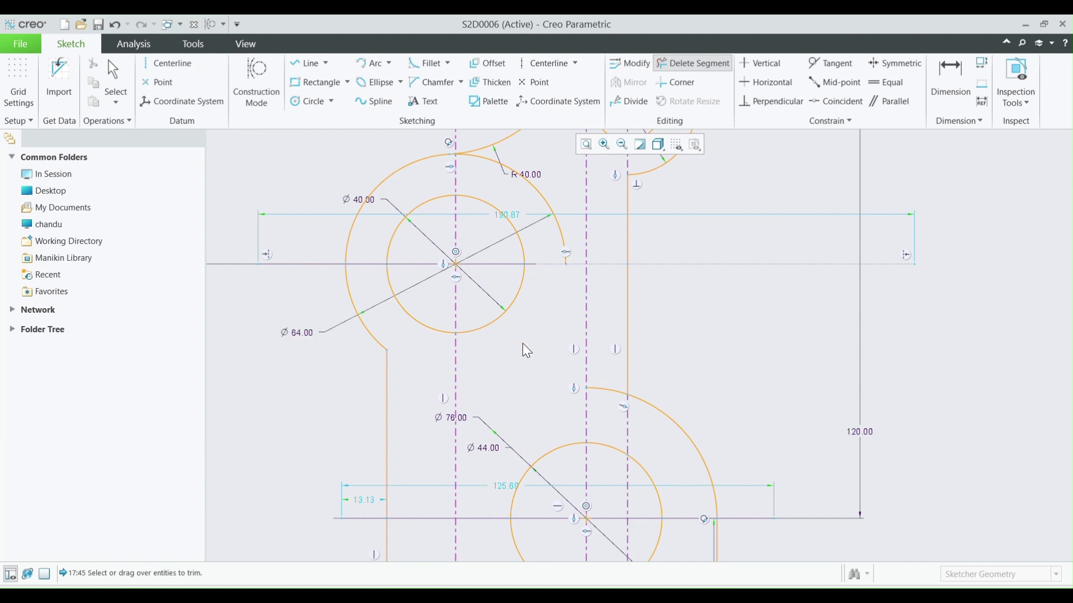
click(562, 250)
scroll(562, 252, down, 3)
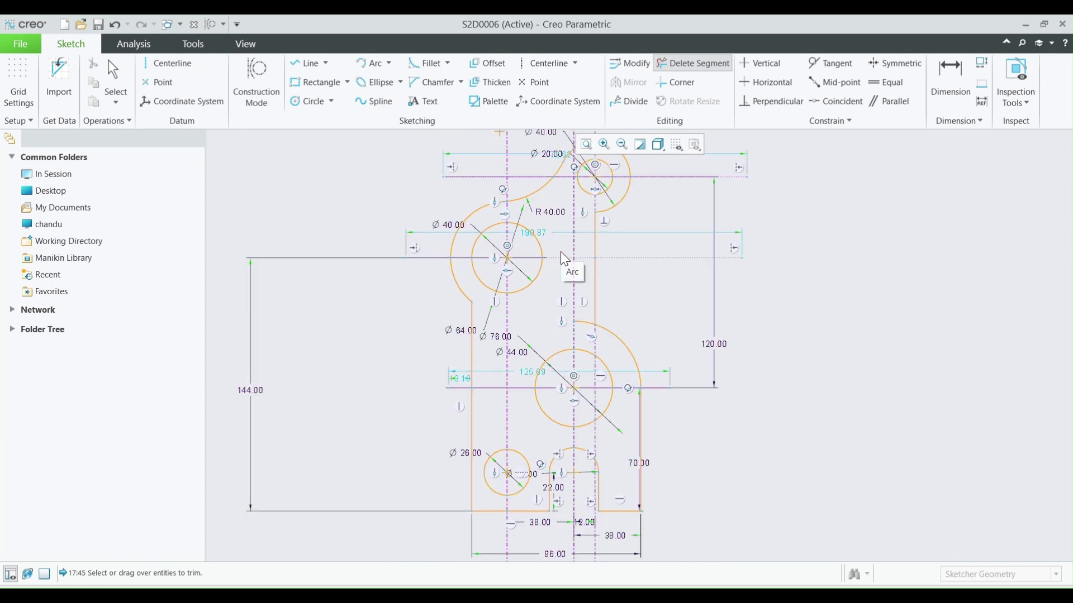
scroll(571, 309, up, 2)
scroll(586, 310, down, 2)
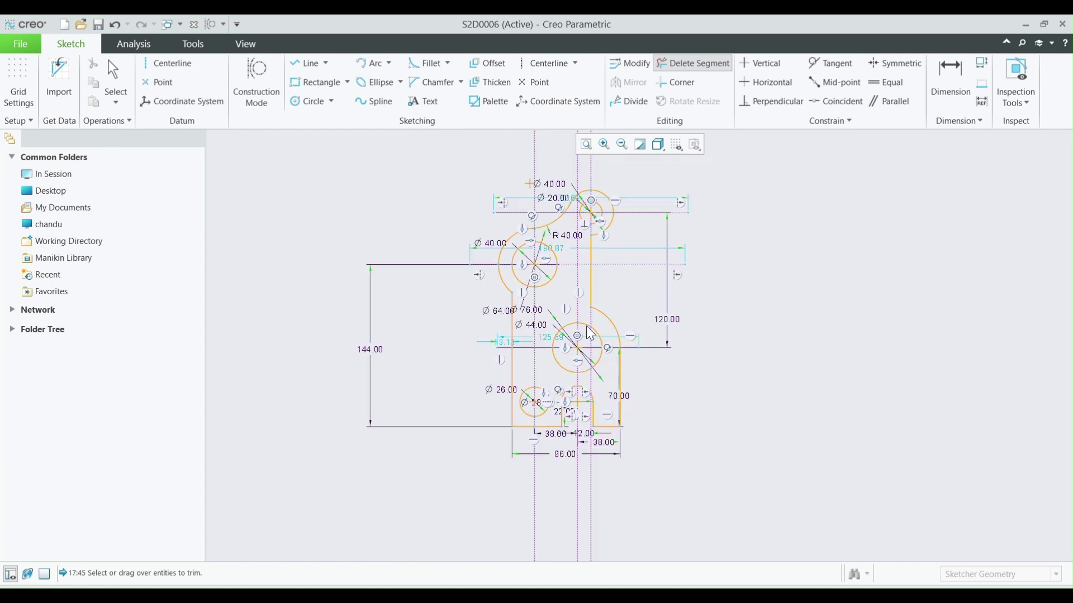
scroll(551, 218, up, 3)
scroll(548, 221, down, 3)
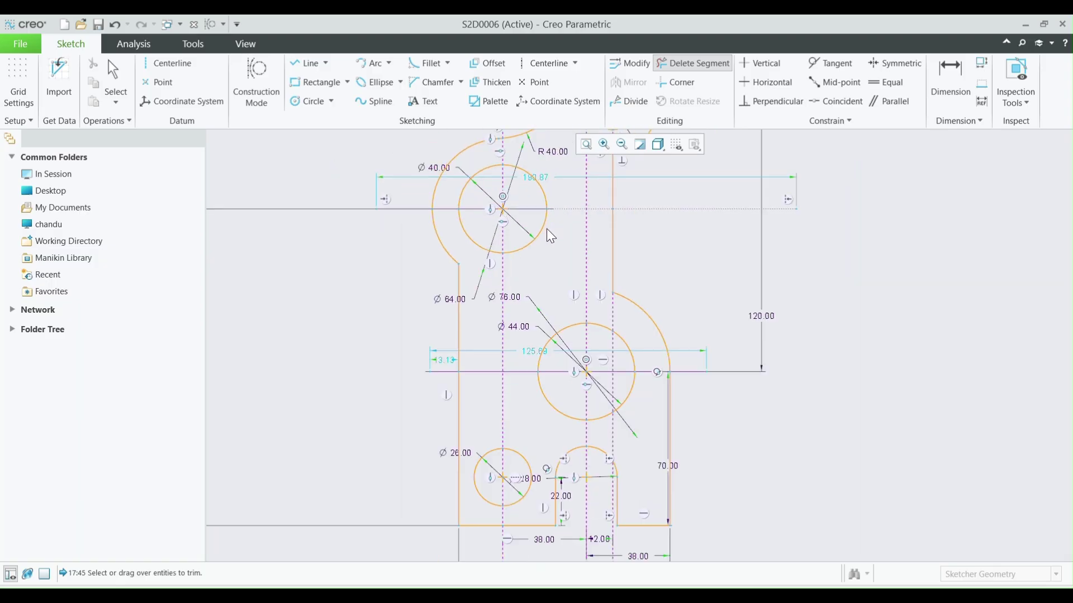
scroll(565, 166, up, 2)
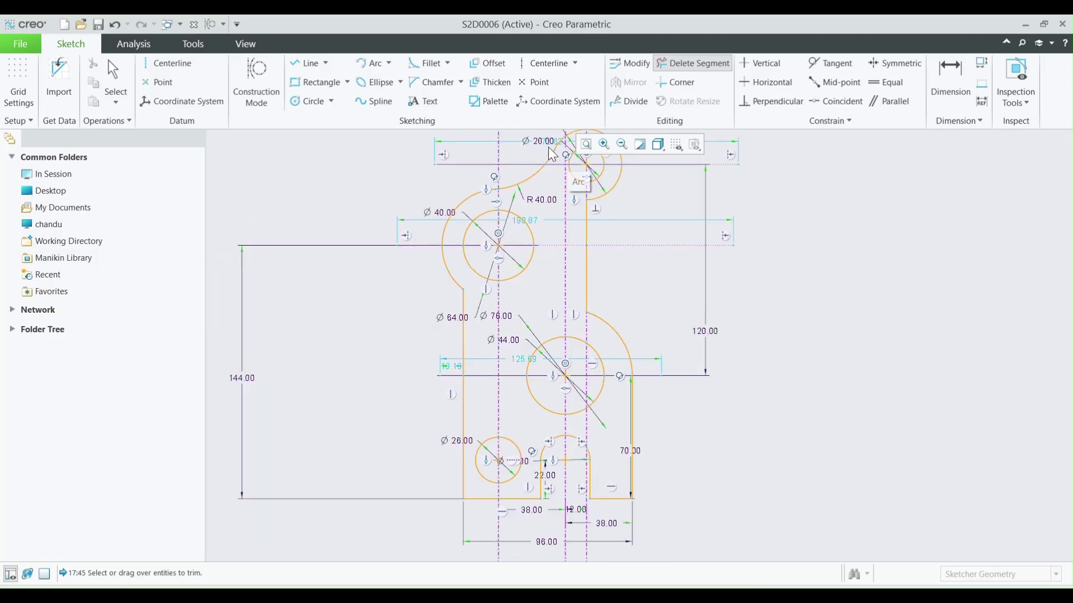
Fillet the junctions of the 64 arc with the left edge and of the right vertical line with the 38R and topmost arcs.
click(416, 64)
click(460, 287)
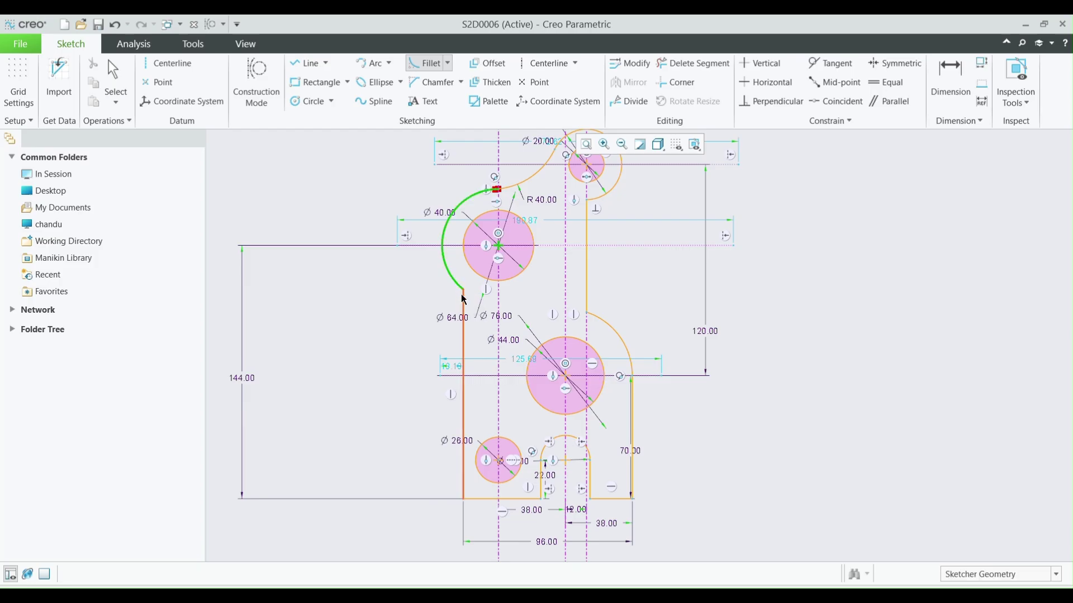
click(464, 309)
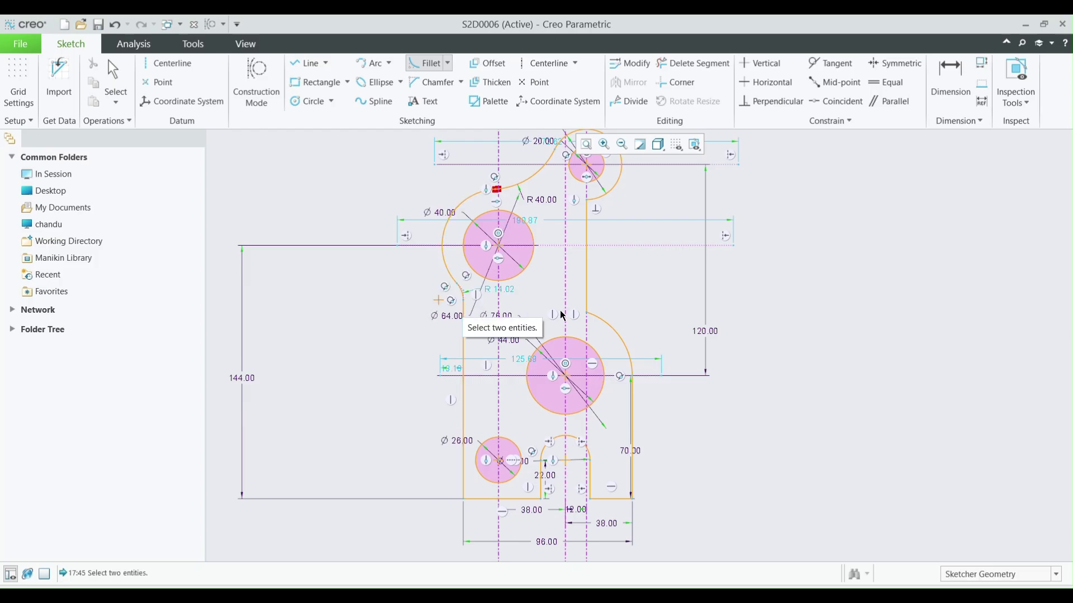
click(586, 293)
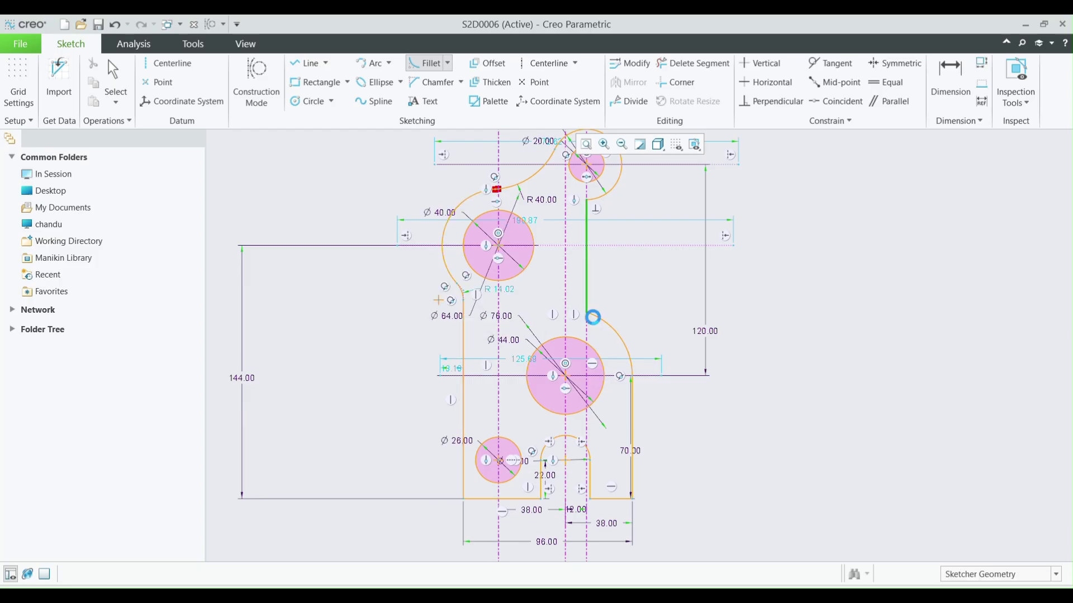
click(595, 322)
click(602, 196)
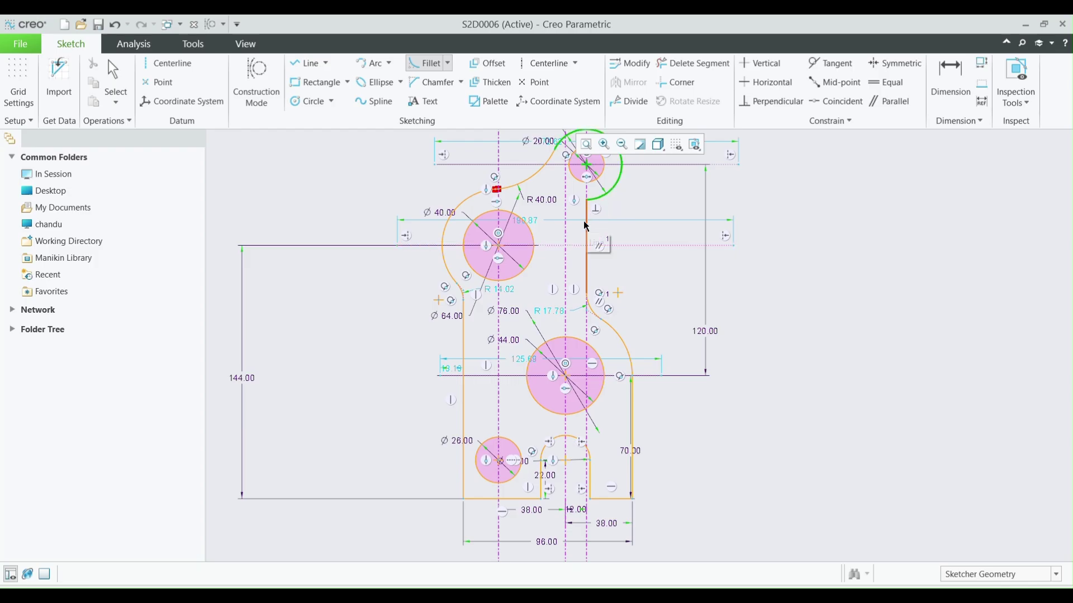
click(587, 225)
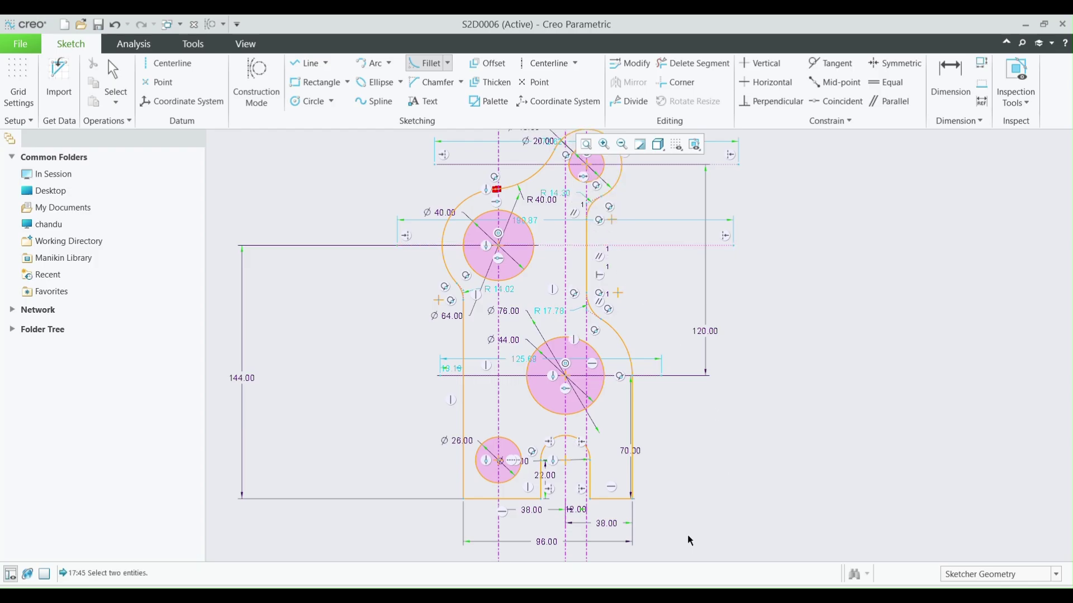
Check the fillet radii on the Housing drawing and set both fillets on the right vertical line to radius 15.
click(729, 533)
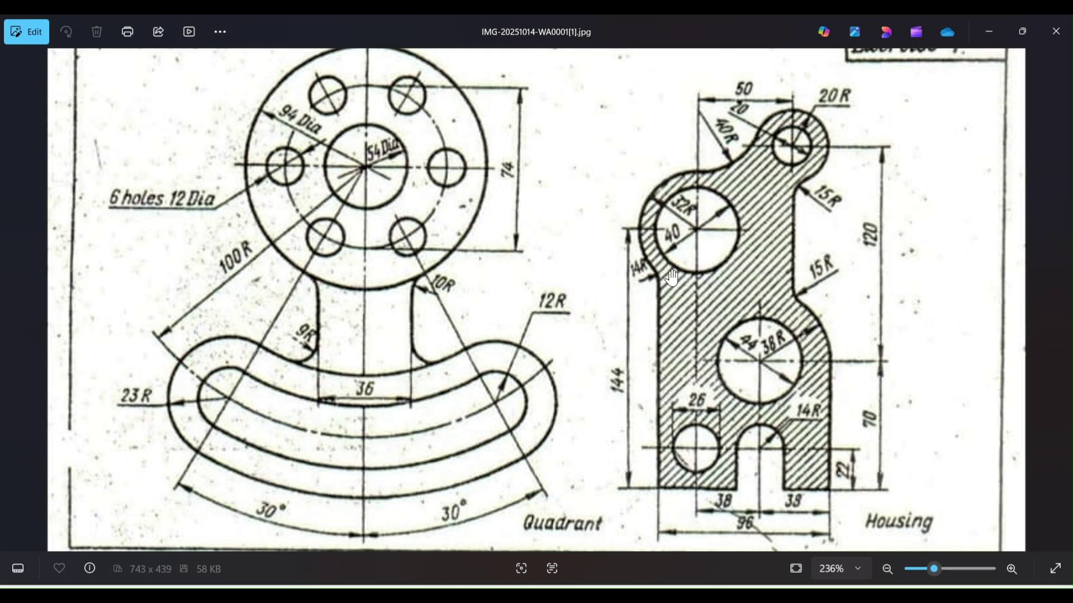
click(989, 32)
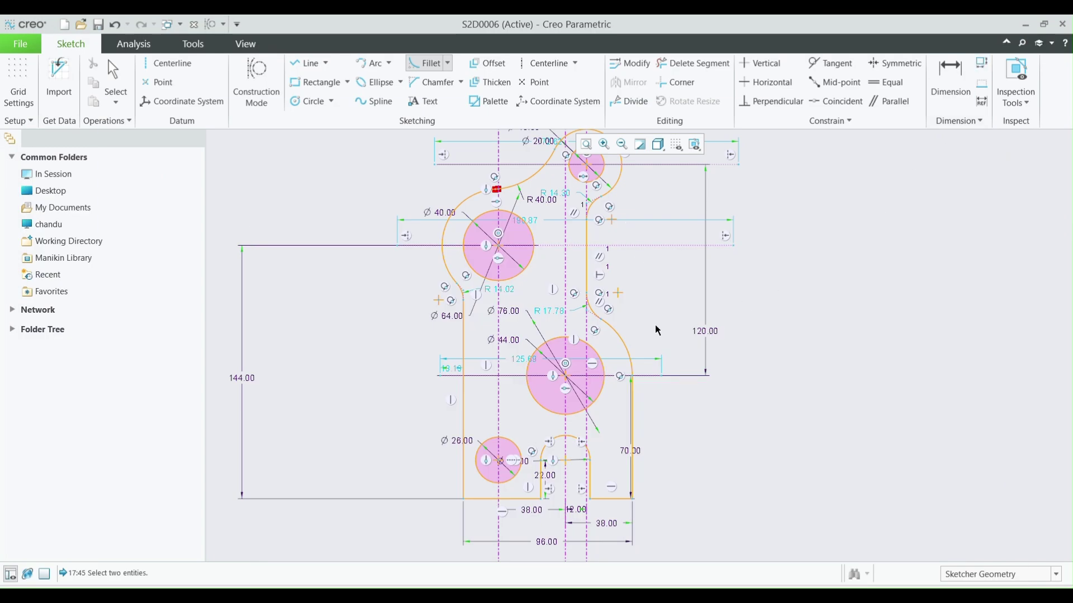
scroll(642, 321, down, 1)
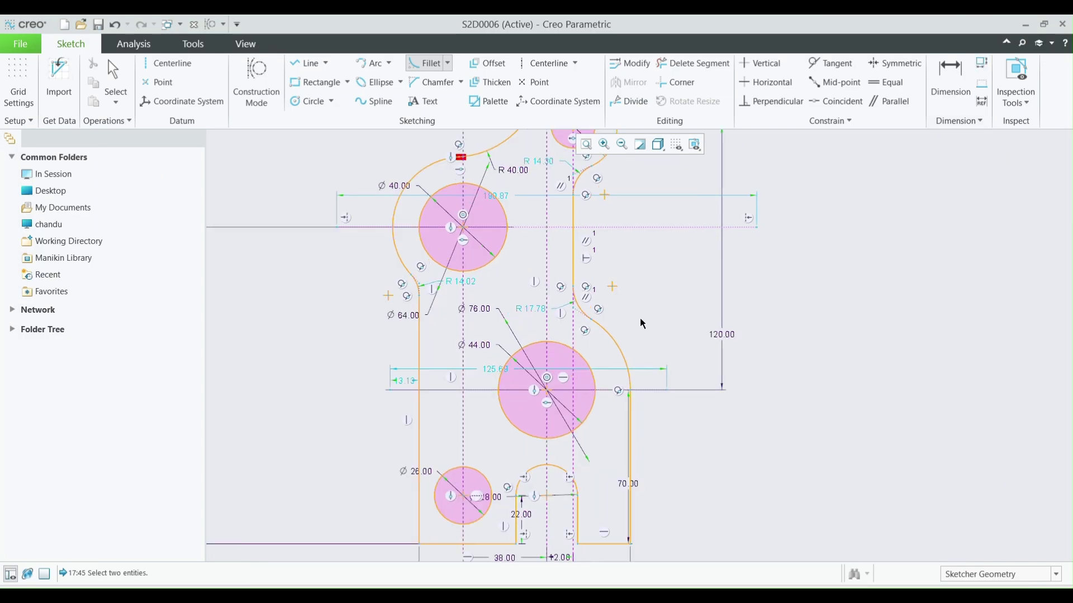
middle_click(534, 311)
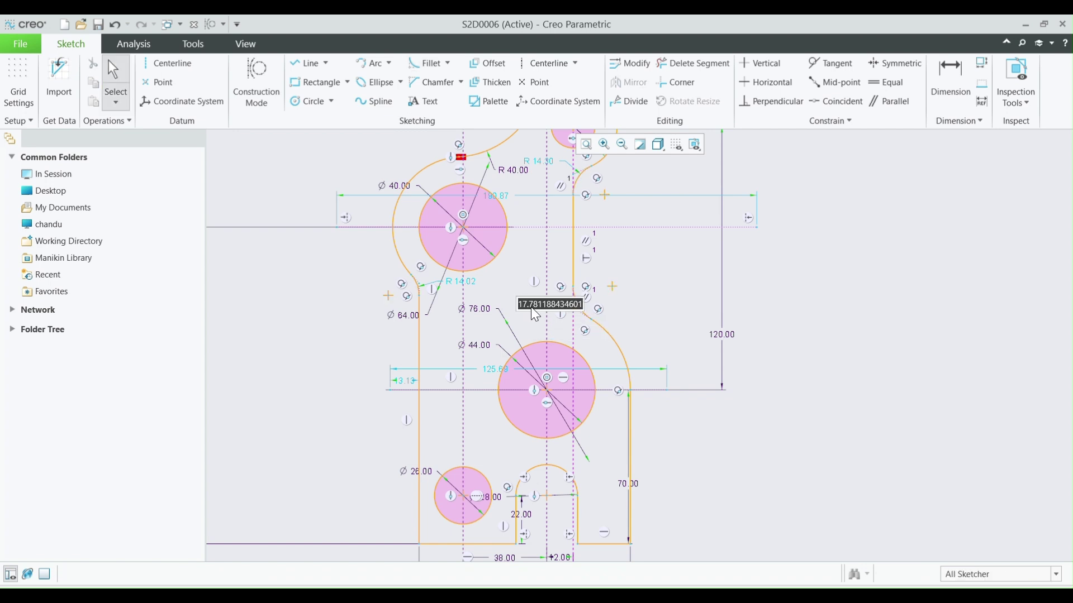
text(5)
key(Return)
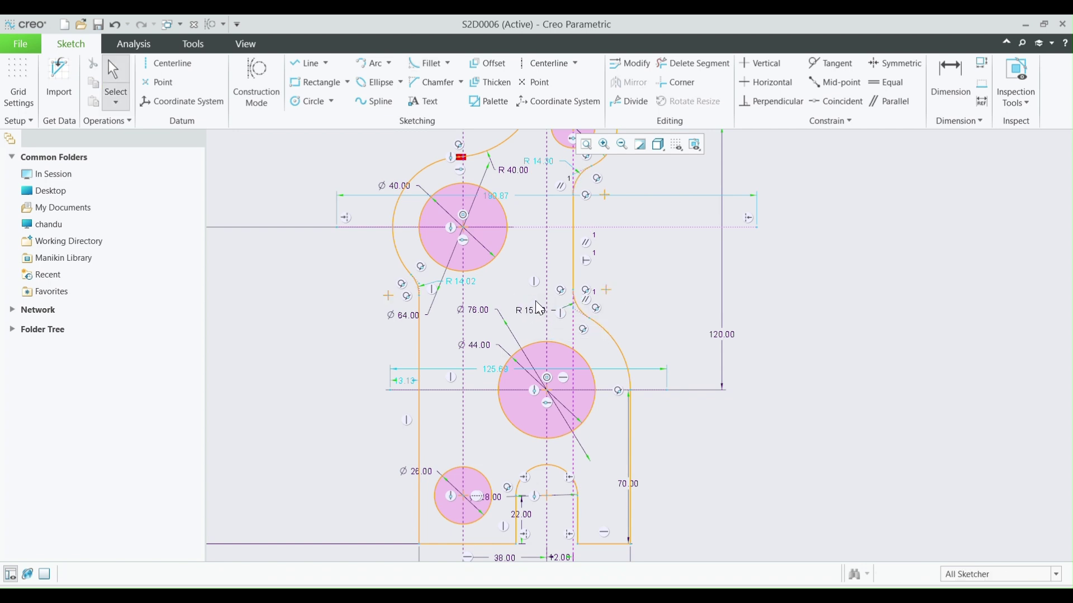
click(538, 163)
text(15)
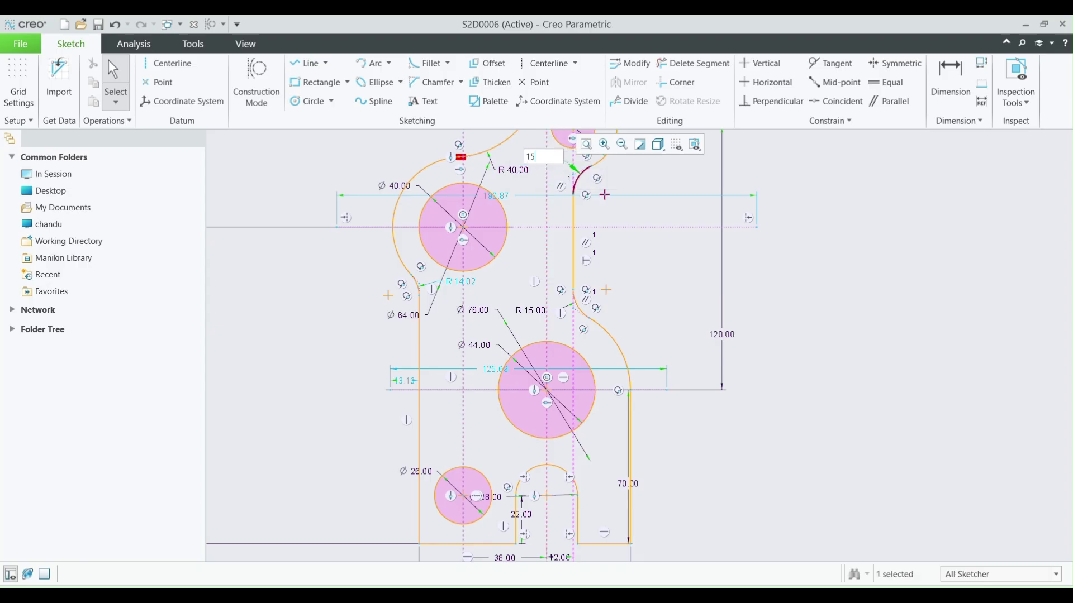
key(Return)
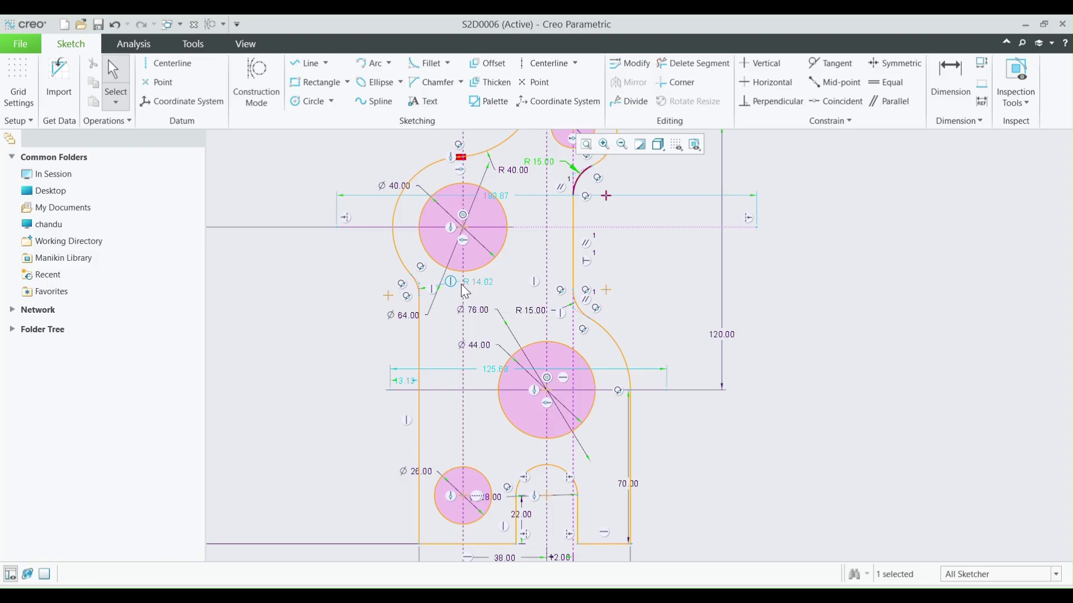
Set the radius of the fillet between the 64 arc and the left vertical edge to 14.
double_click(491, 283)
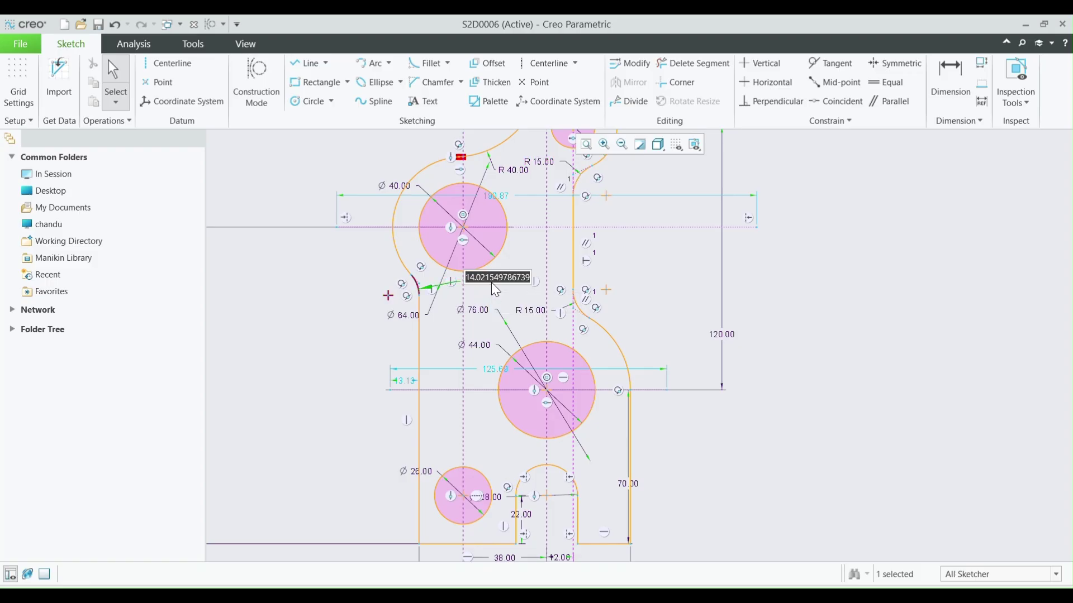
text(14)
key(Return)
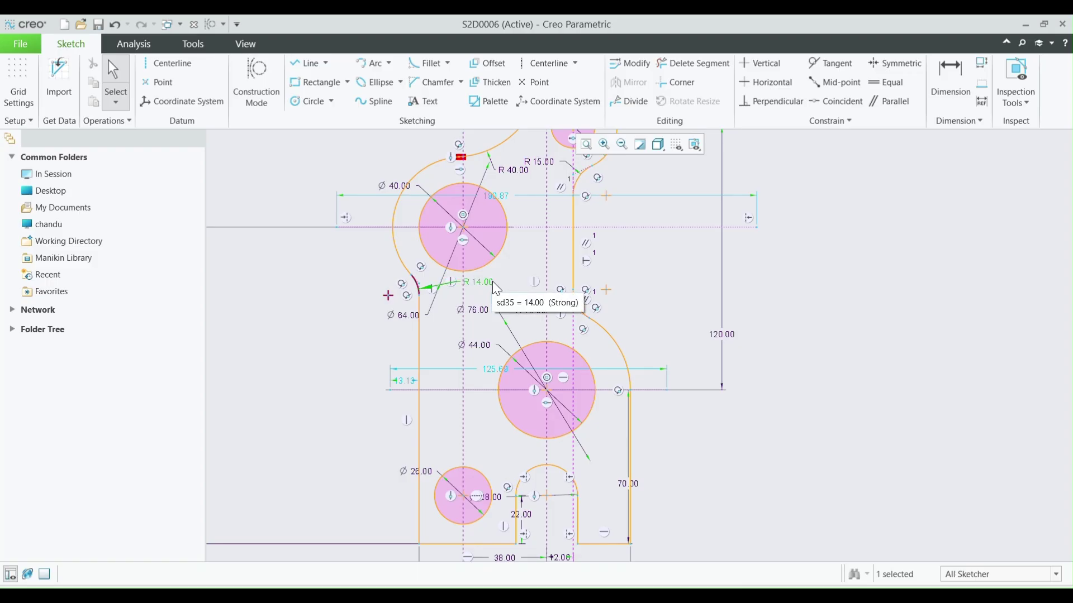
scroll(492, 281, down, 3)
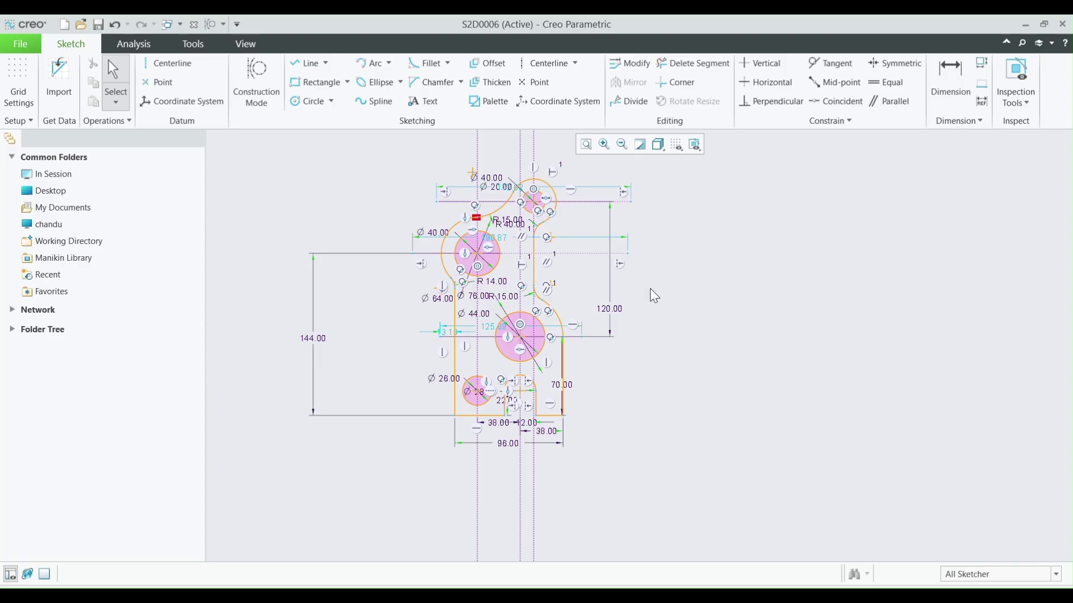
scroll(495, 200, up, 2)
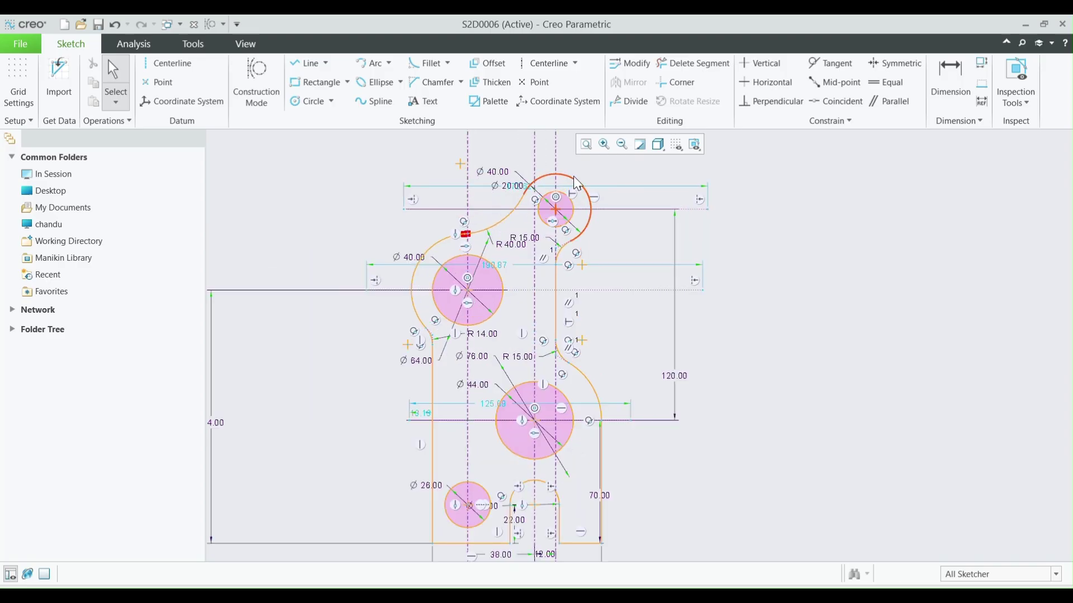
Delete the three horizontal centerlines through the topmost, 64 and 76 boss centers.
click(658, 210)
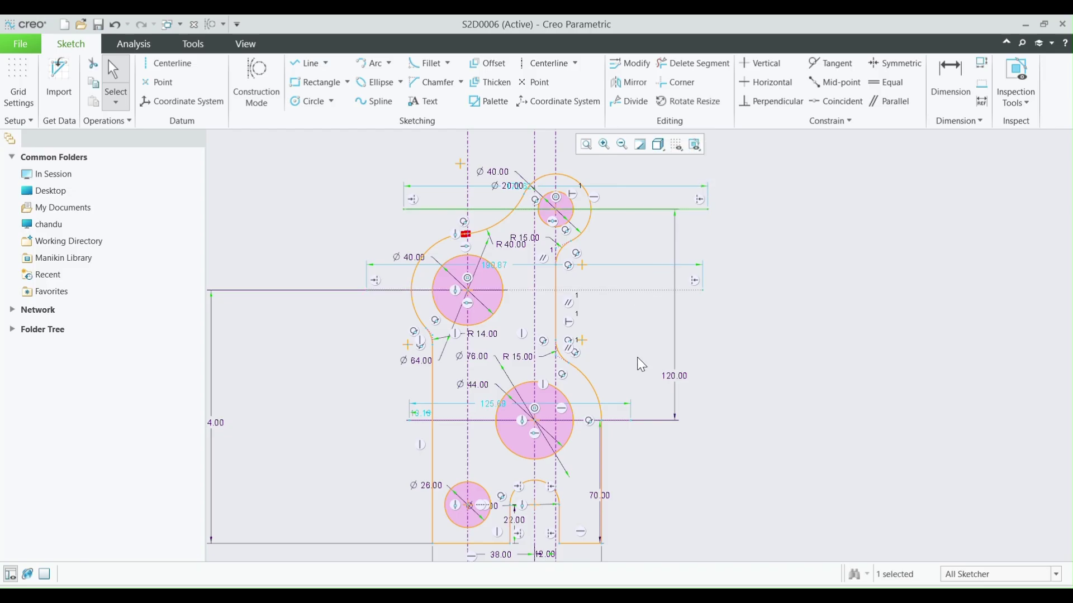
ctrl+click(613, 420)
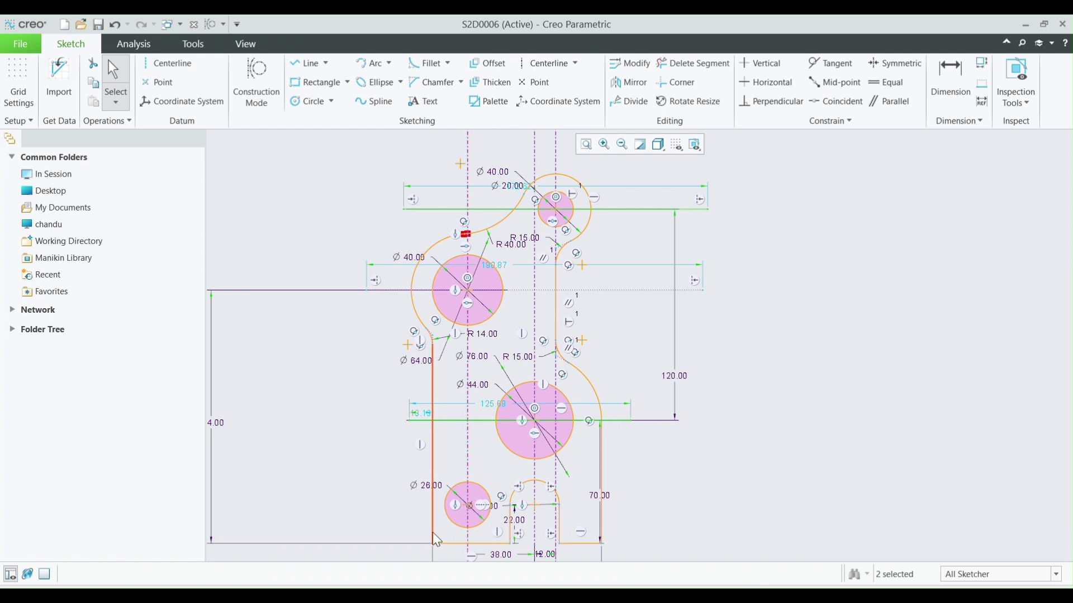
key(Delete)
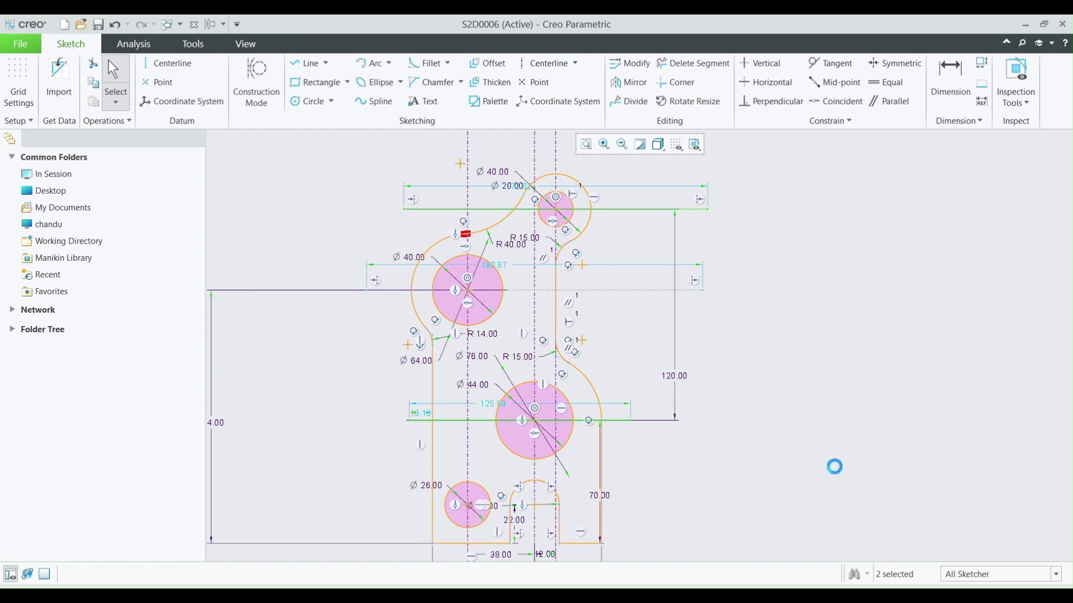
click(629, 292)
key(Delete)
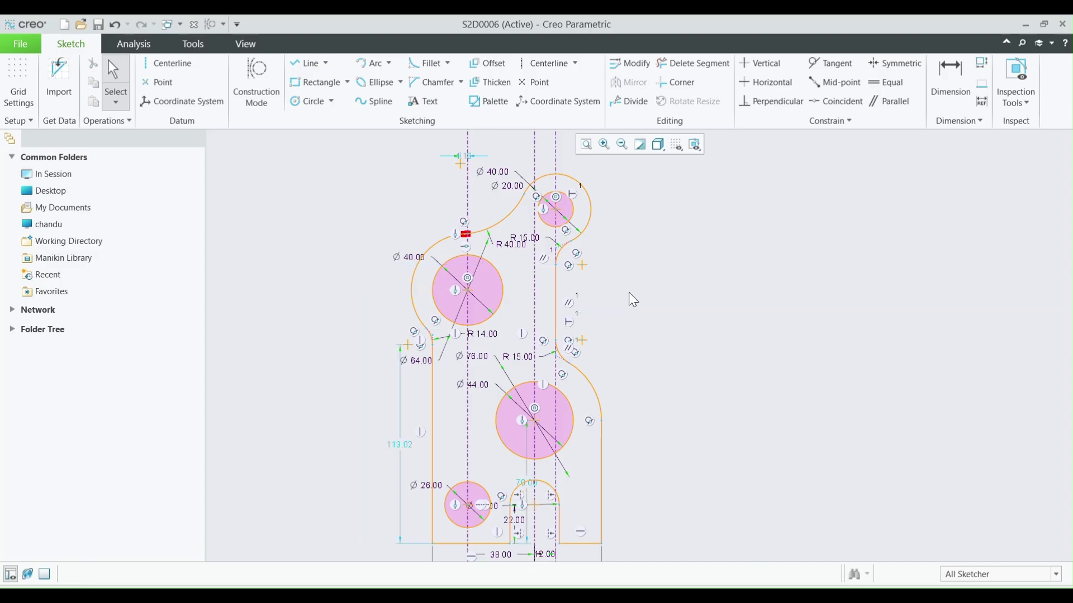
Delete the vertical centerlines through the 64 boss and the topmost boss.
click(471, 173)
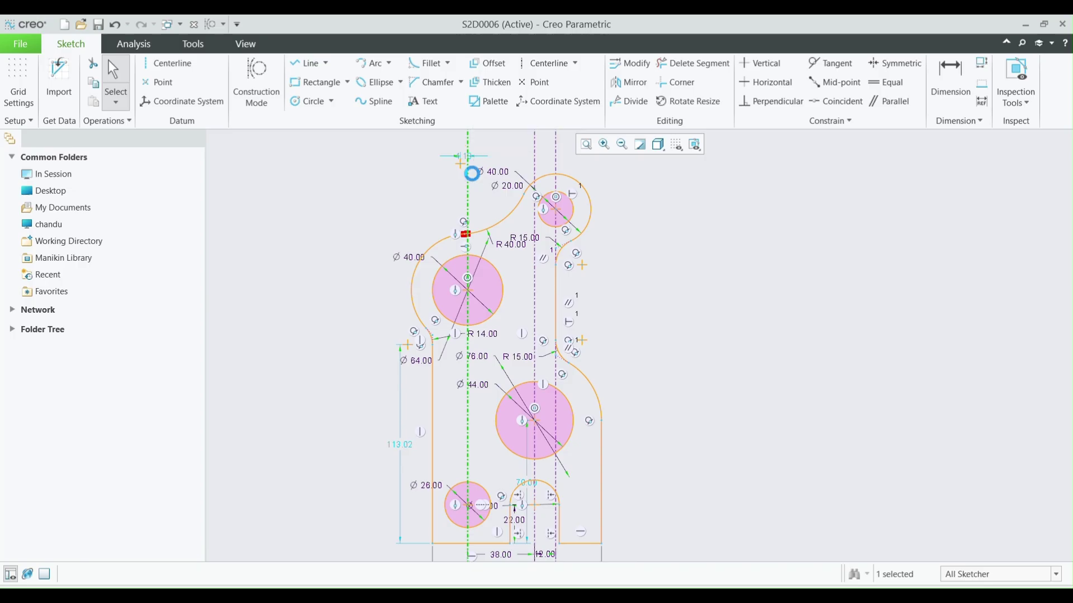
click(557, 154)
key(Delete)
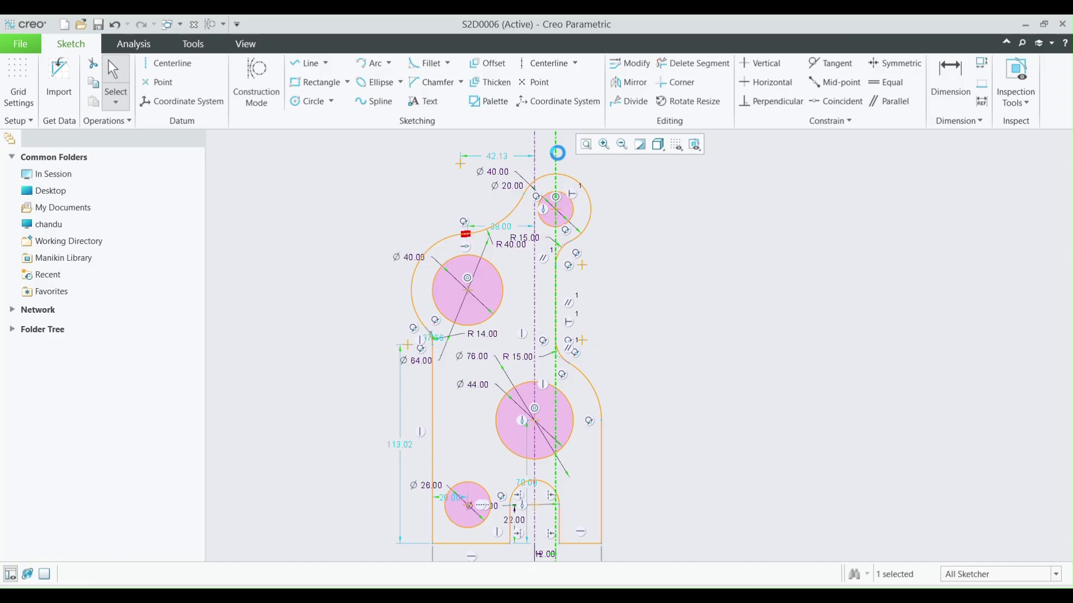
click(545, 160)
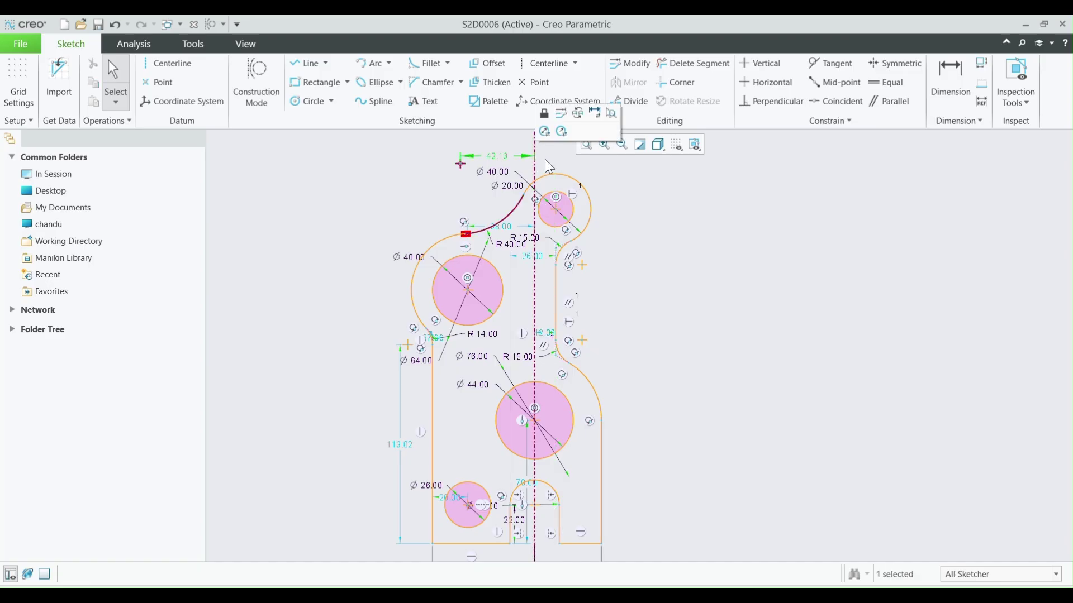
click(666, 318)
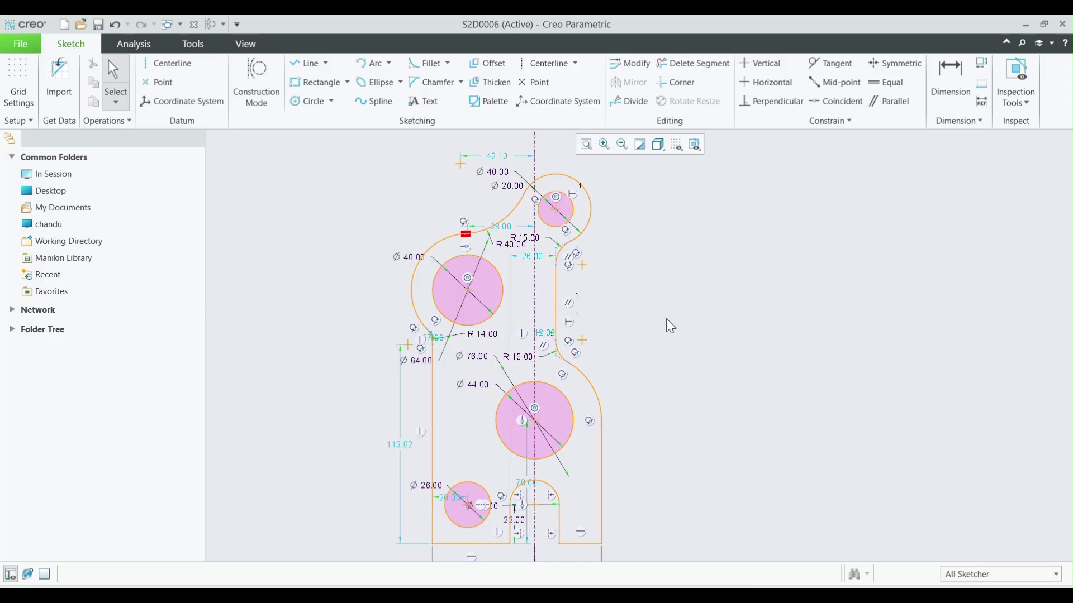
Trim the leftover stub of the 64 arc beyond its tangent point with the 40 radius arc to close the outline.
scroll(655, 301, up, 2)
scroll(629, 321, down, 2)
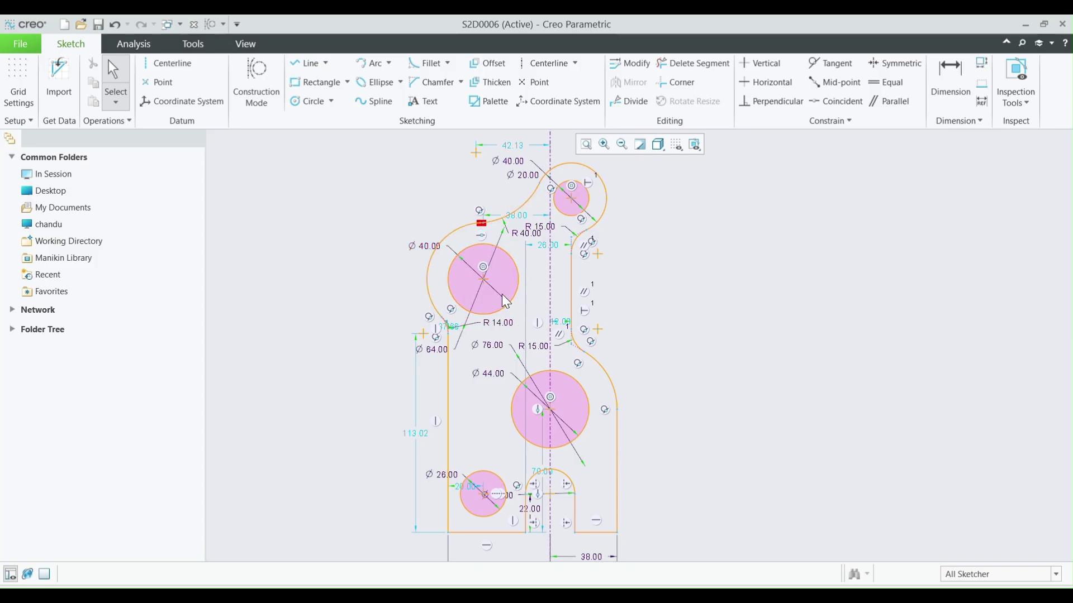
scroll(481, 219, down, 6)
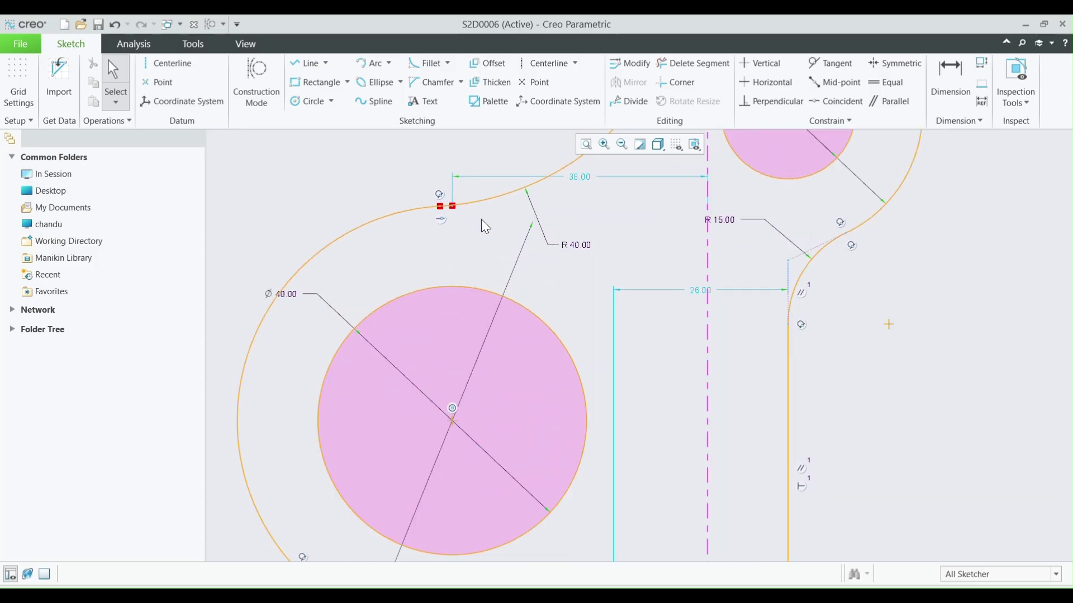
scroll(442, 204, down, 8)
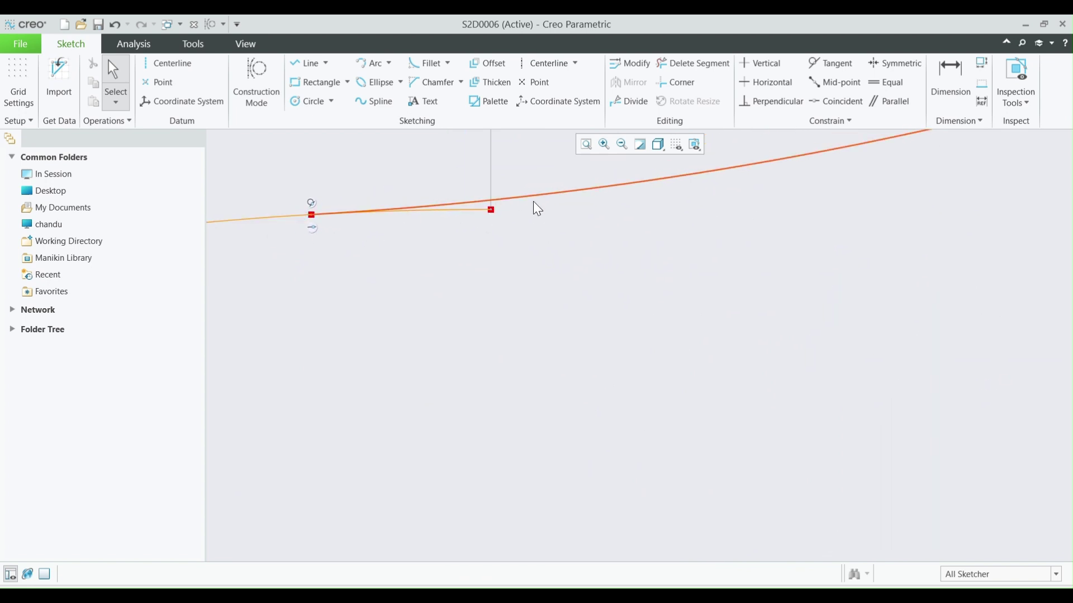
click(705, 63)
click(475, 211)
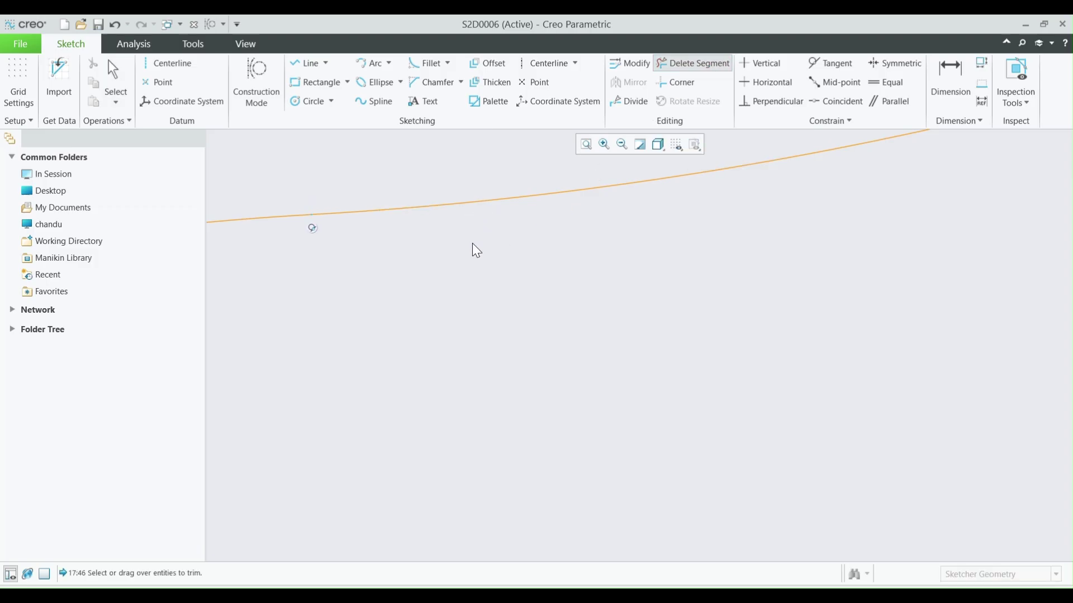
middle_click(461, 276)
scroll(451, 283, up, 10)
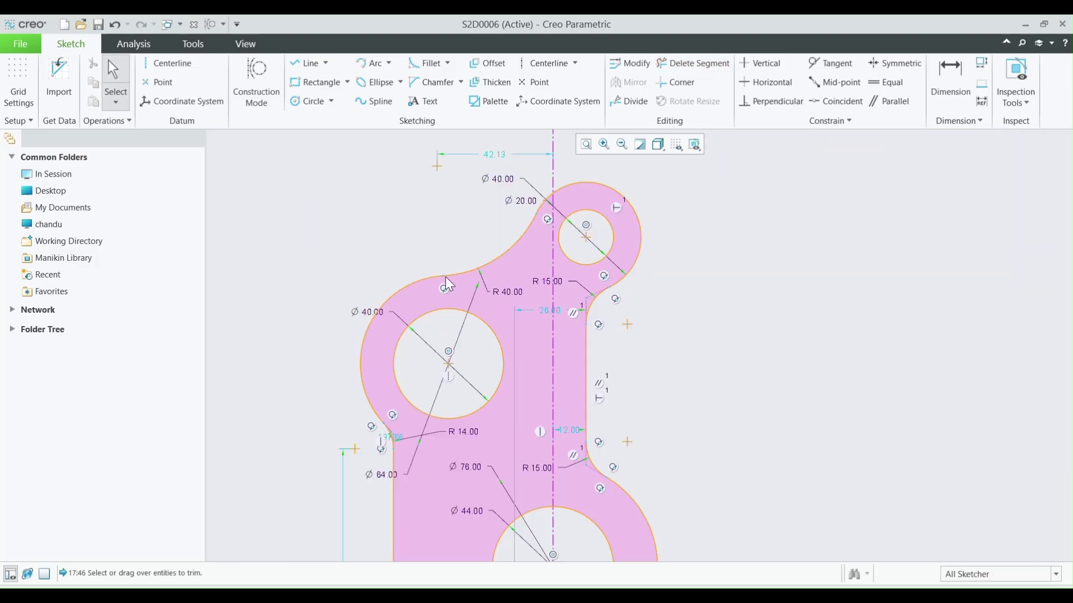
scroll(466, 416, down, 3)
scroll(523, 340, up, 2)
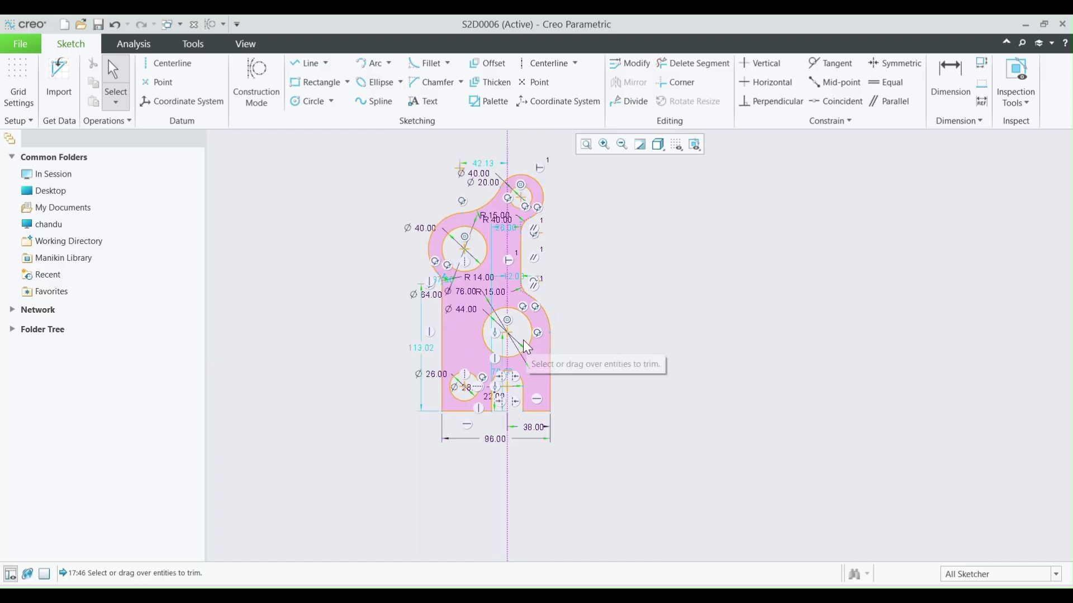
scroll(508, 172, down, 2)
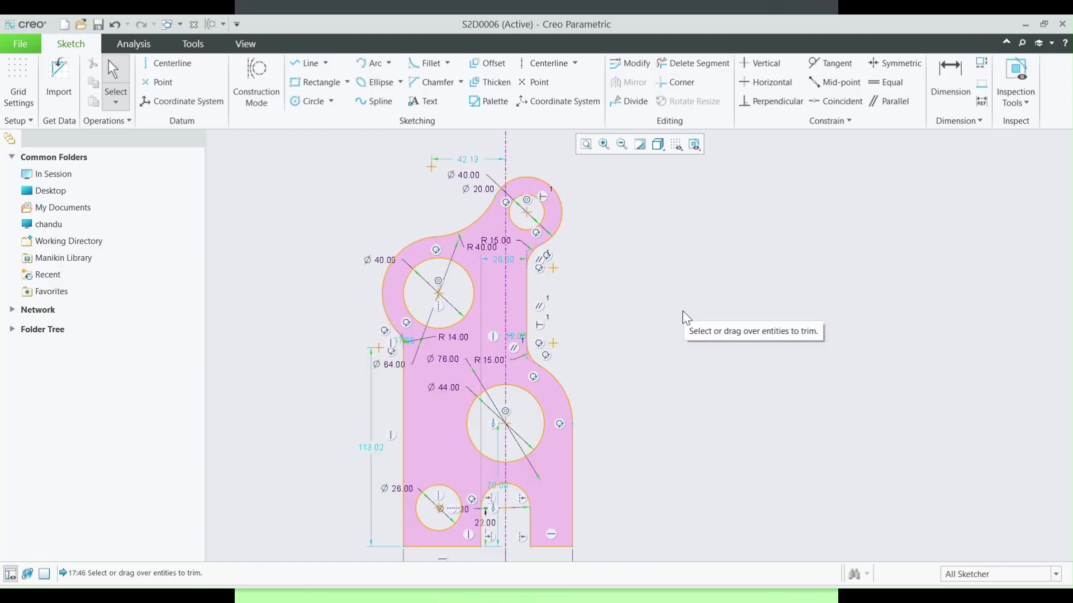